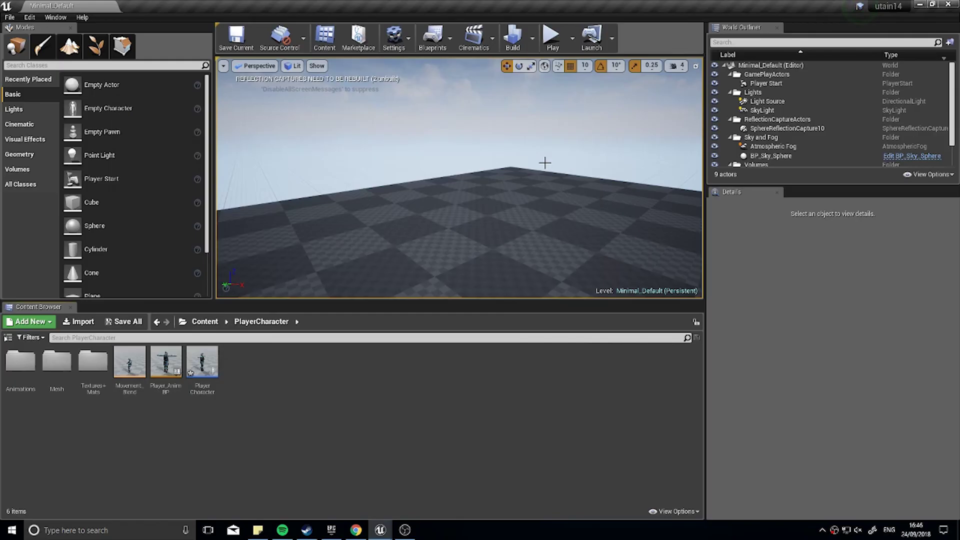
right_click(540, 197)
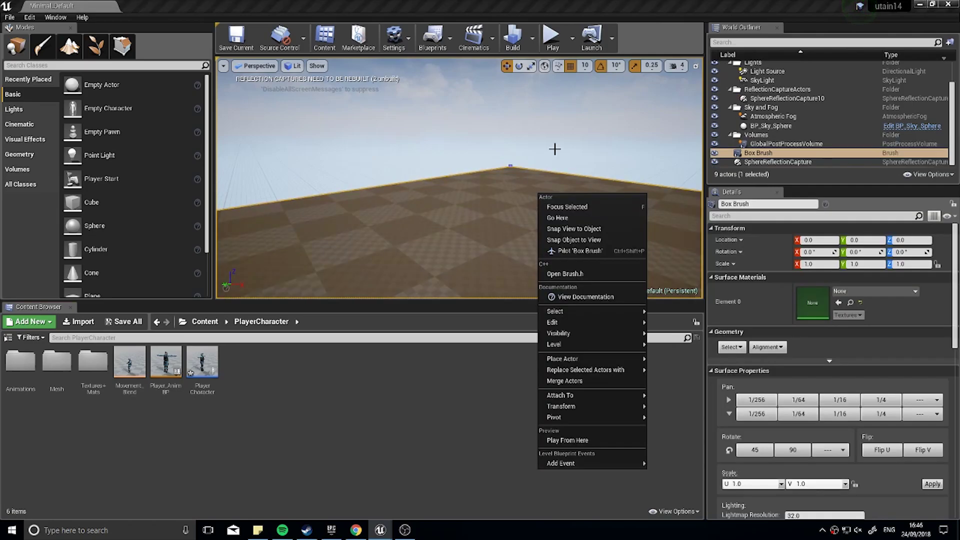
left_click(399, 217)
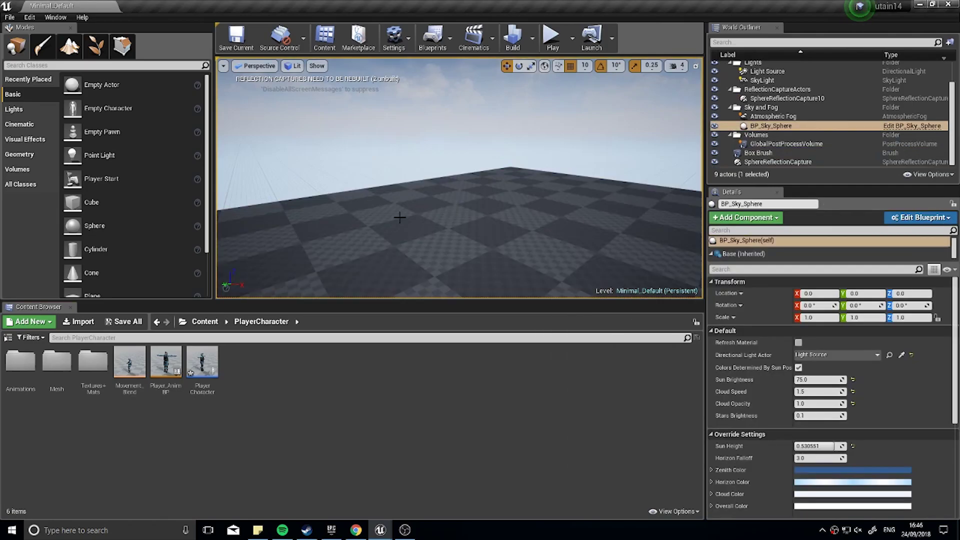
Step: Play-test the level by walking the character forward, and end the session
left_click(551, 36)
key("w")
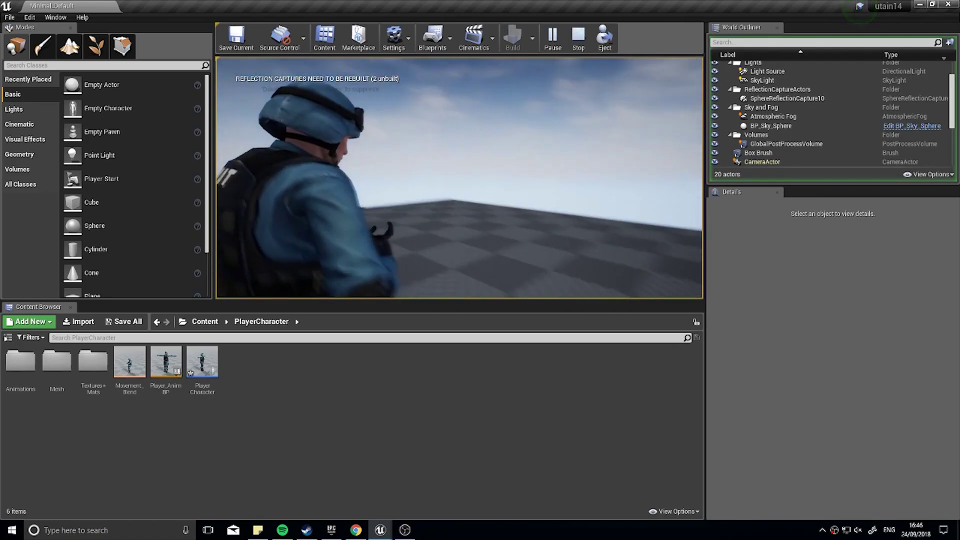
key("w")
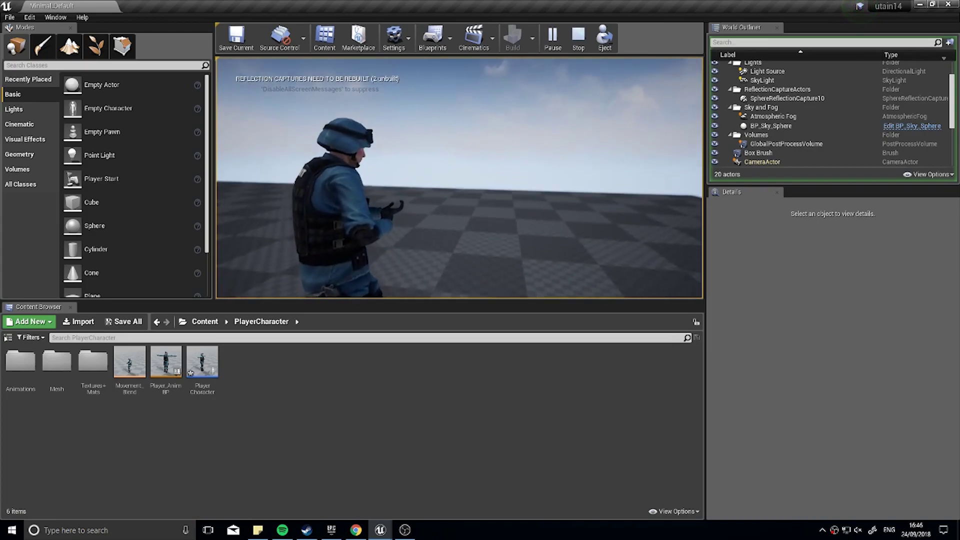
key("w")
key("Escape")
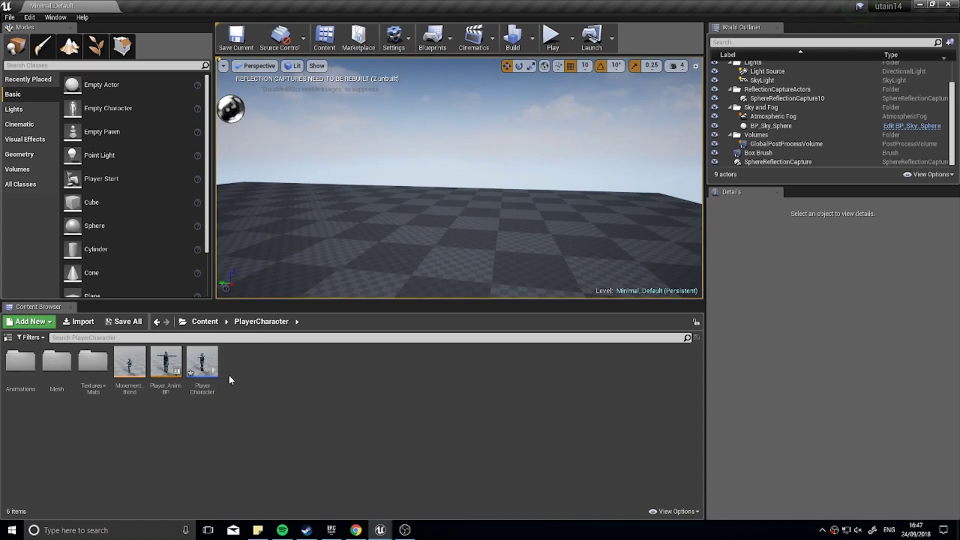
Step: Open the PlayerCharacter blueprint, set the CharacterMovement component's Max Walk Speed to 200, and compile
double_click(209, 362)
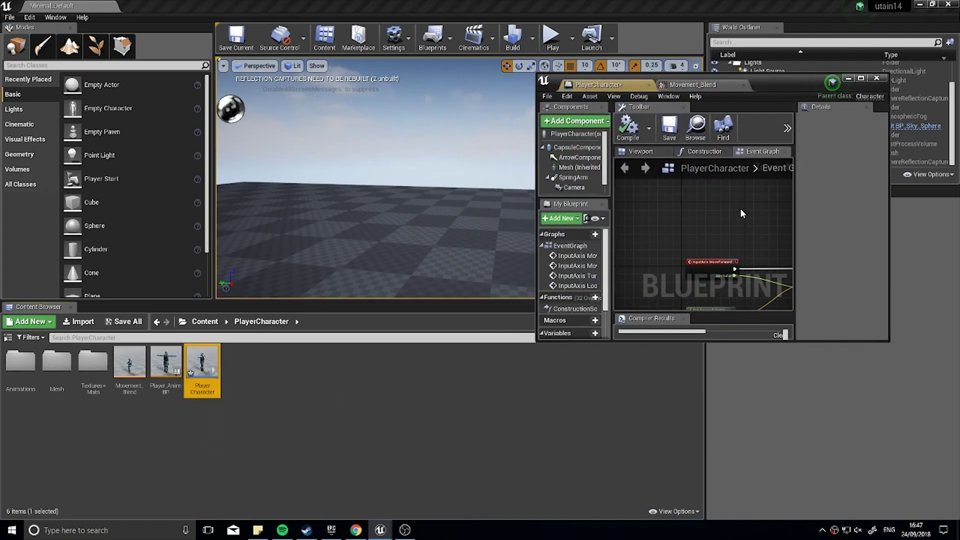
left_click(861, 79)
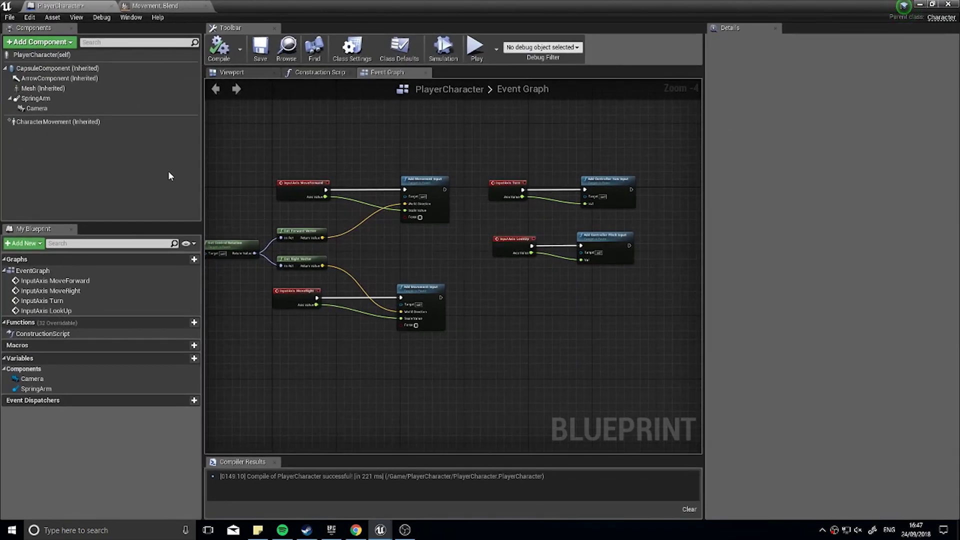
left_click(43, 122)
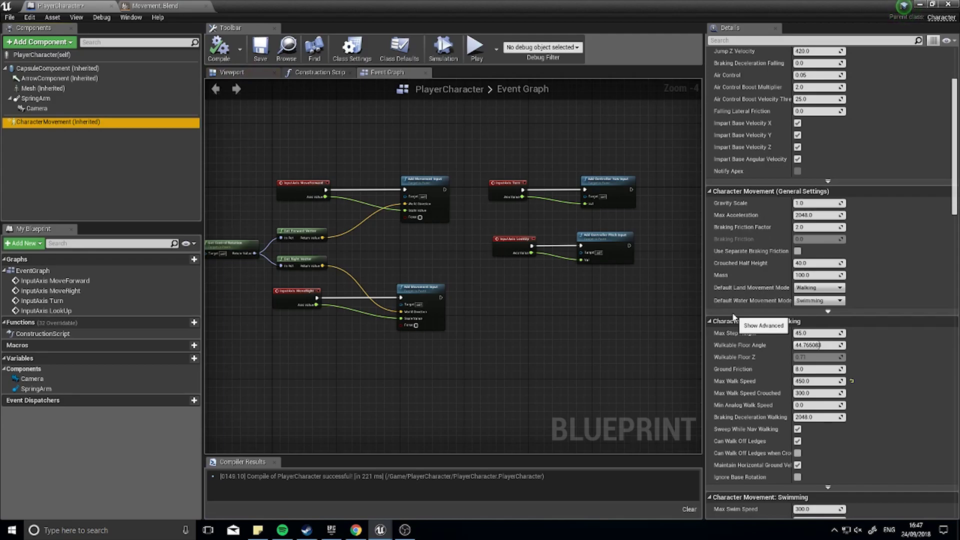
scroll(860, 285, "down", 1)
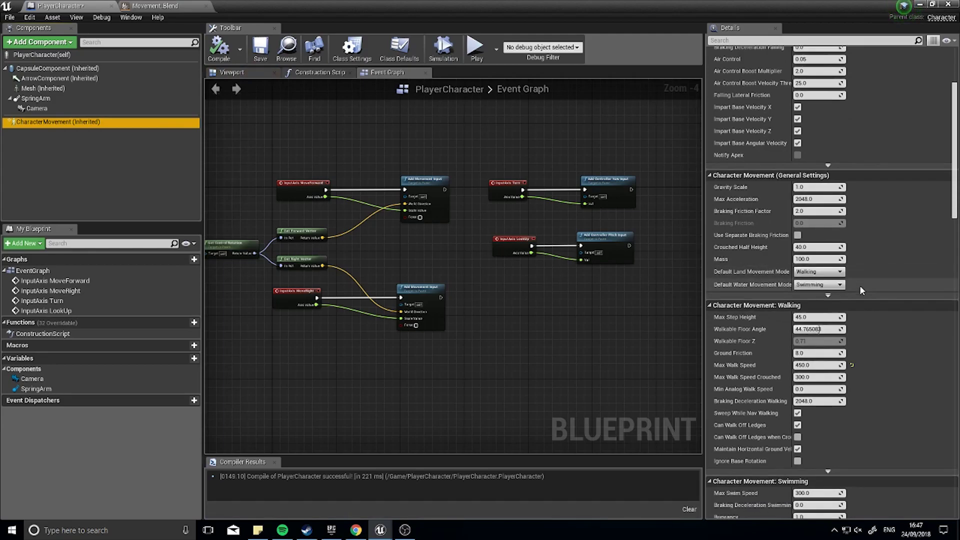
scroll(859, 285, "down", 2)
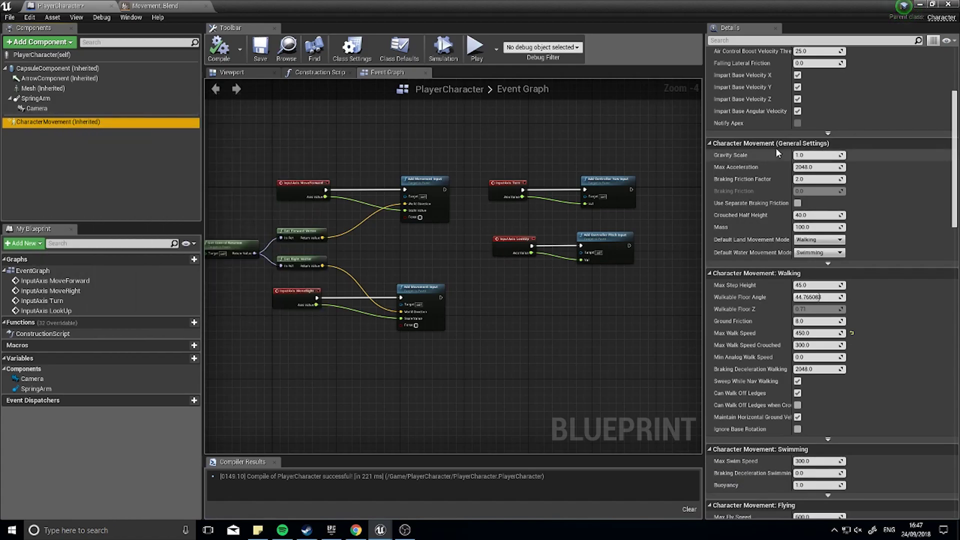
scroll(804, 216, "down", 8)
scroll(803, 216, "down", 1)
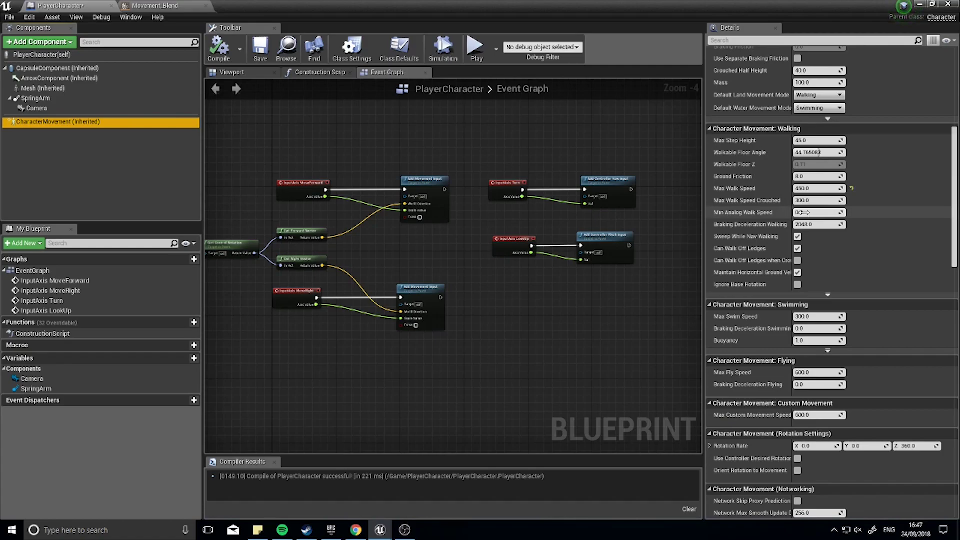
left_click(810, 189)
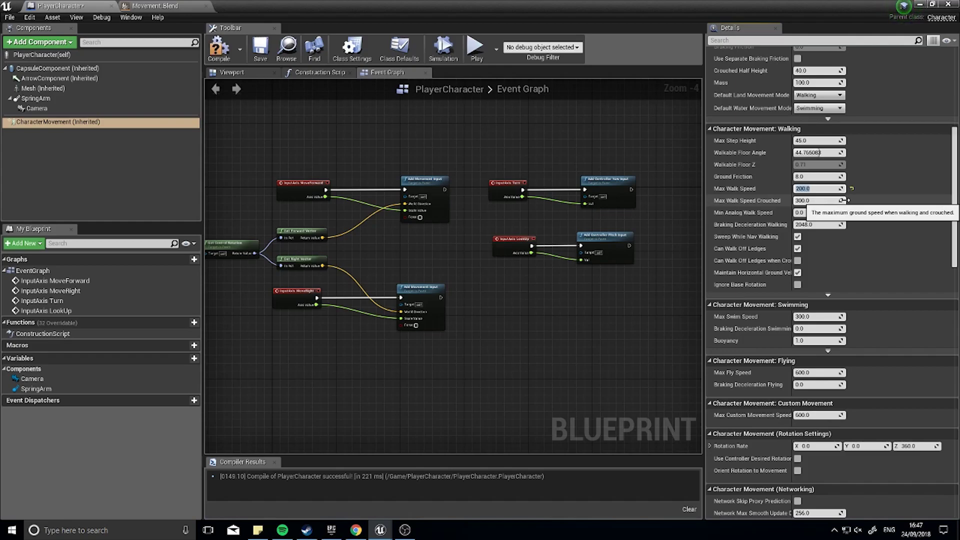
left_click(219, 48)
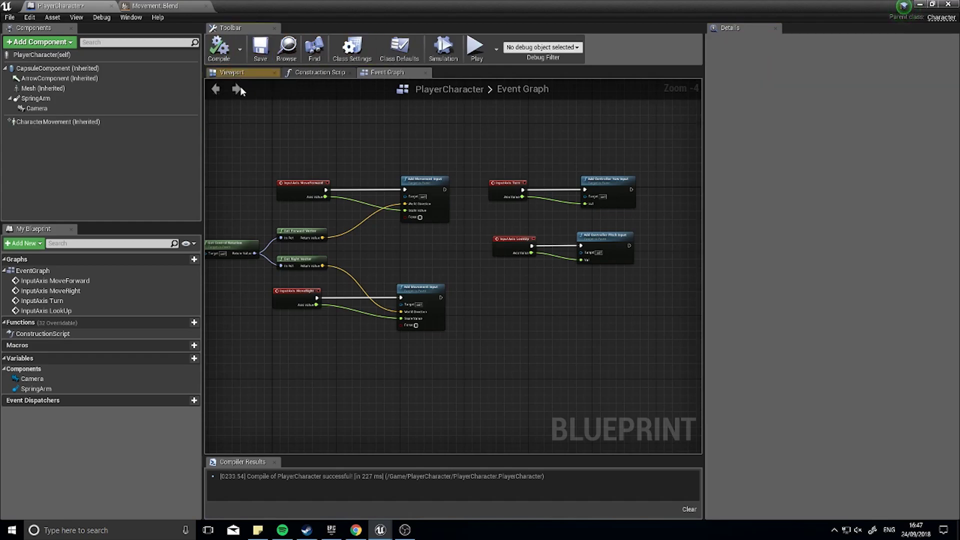
Step: Set the SpringArm's location to 0 on Y and Z, and give it a socket offset of 70 on Y
left_click(234, 72)
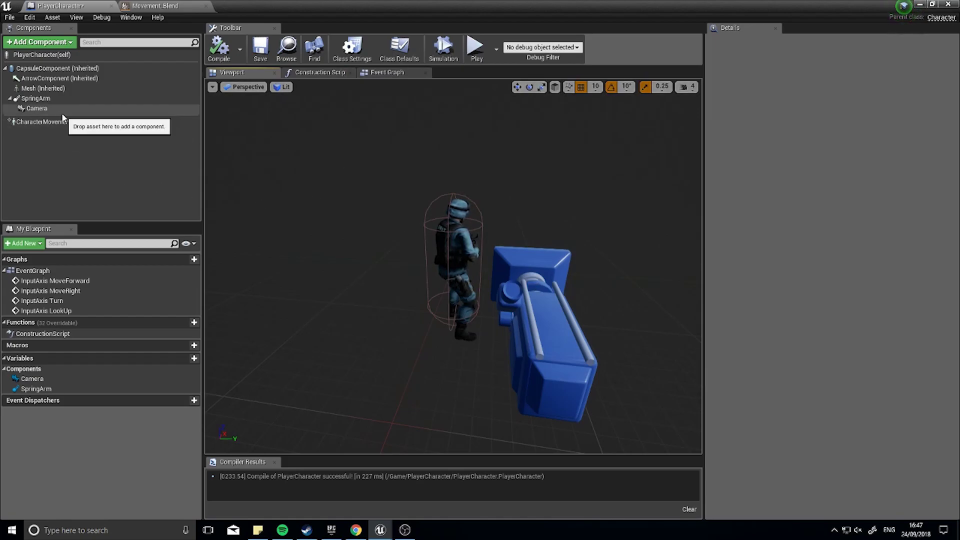
left_click(52, 99)
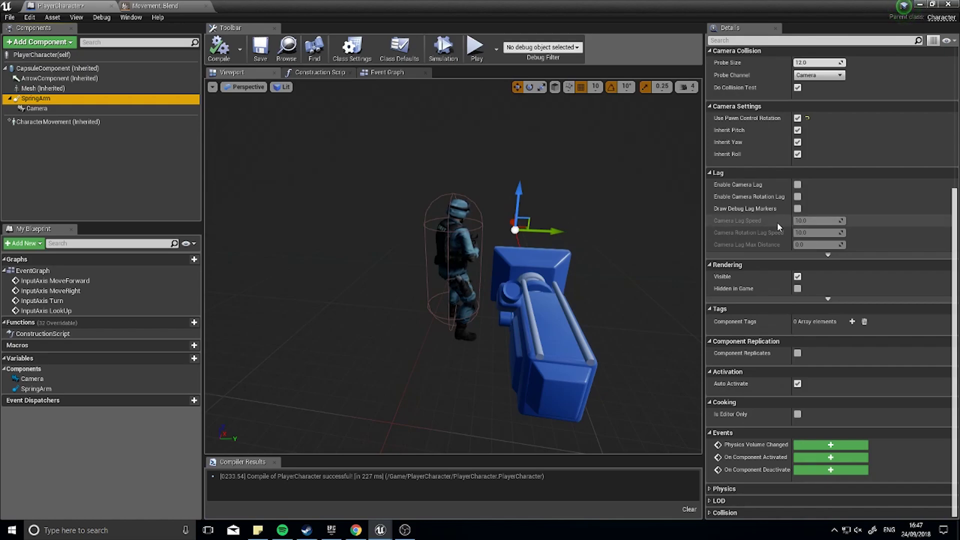
scroll(777, 222, "up", 6)
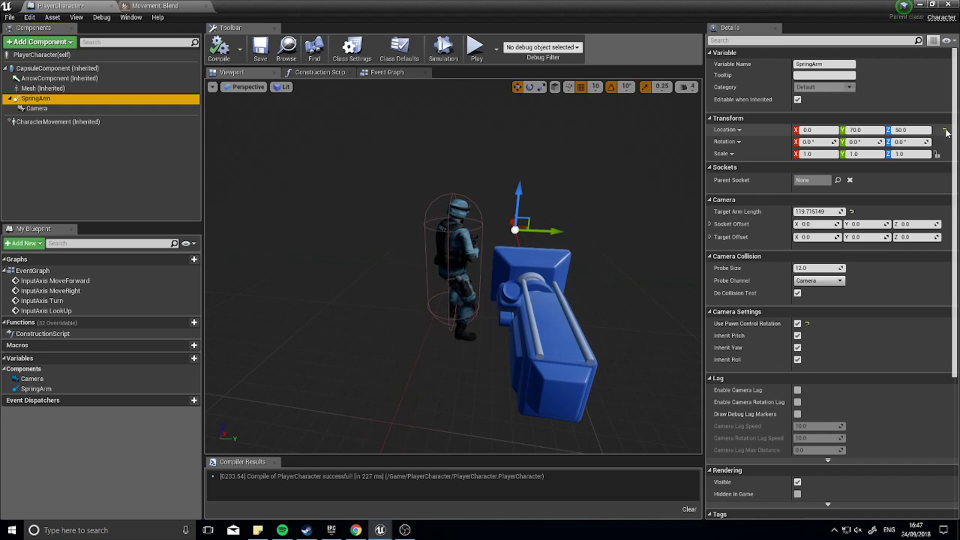
left_click(945, 129)
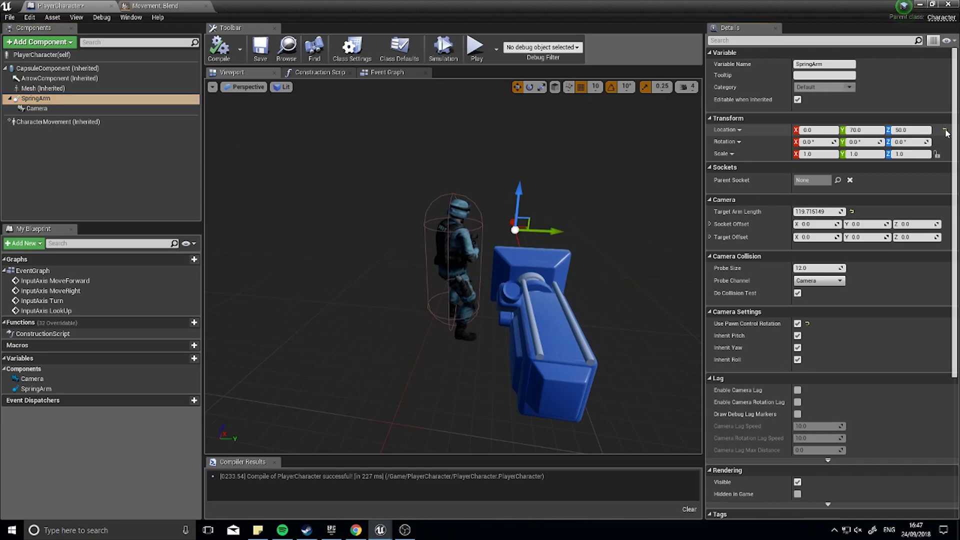
left_click(903, 130)
type("0")
key("Return")
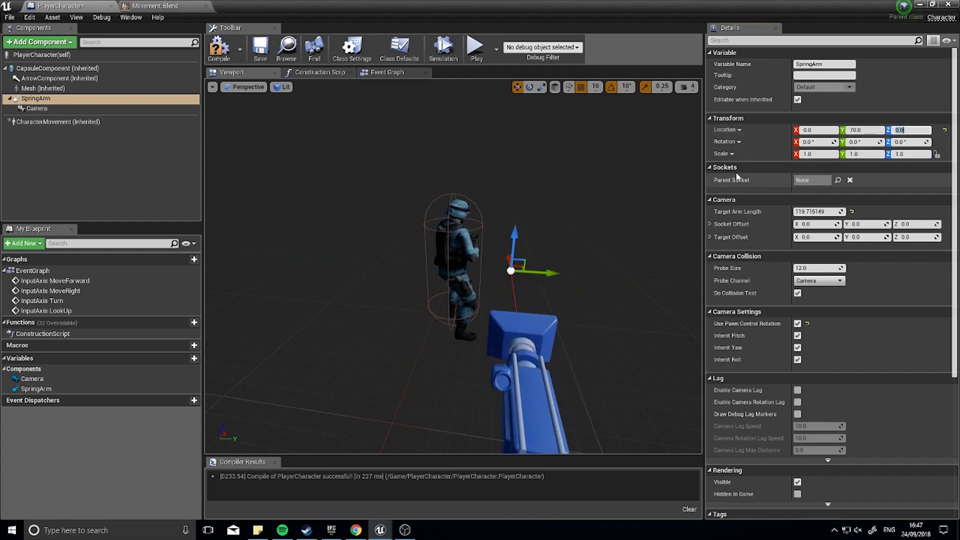
key("Return")
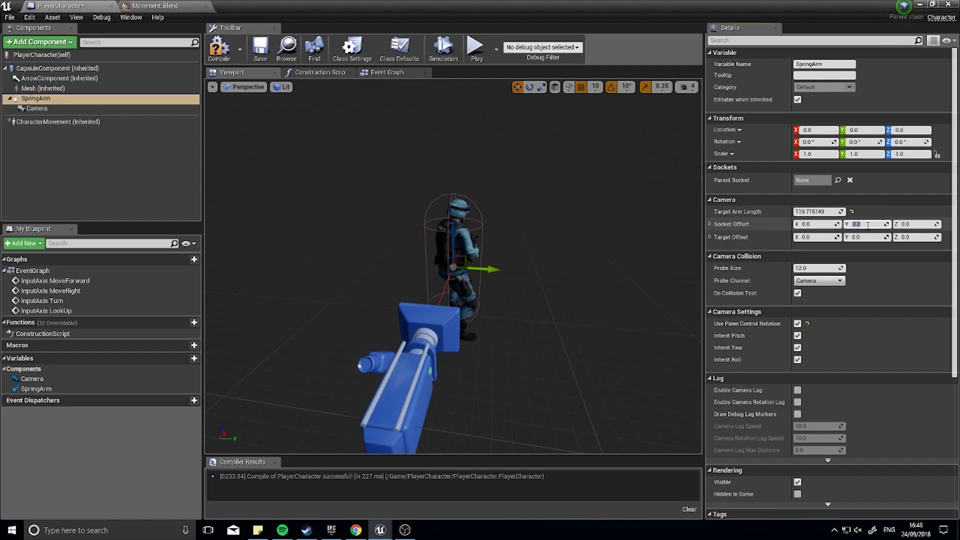
key("Return")
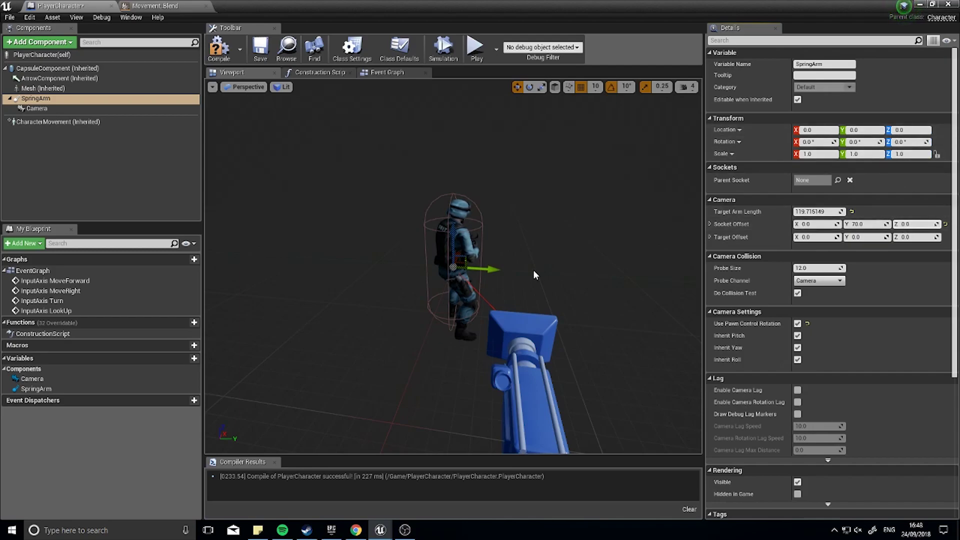
Step: Raise the SpringArm along Z to a location of 40 and compile the blueprint
left_click(59, 100)
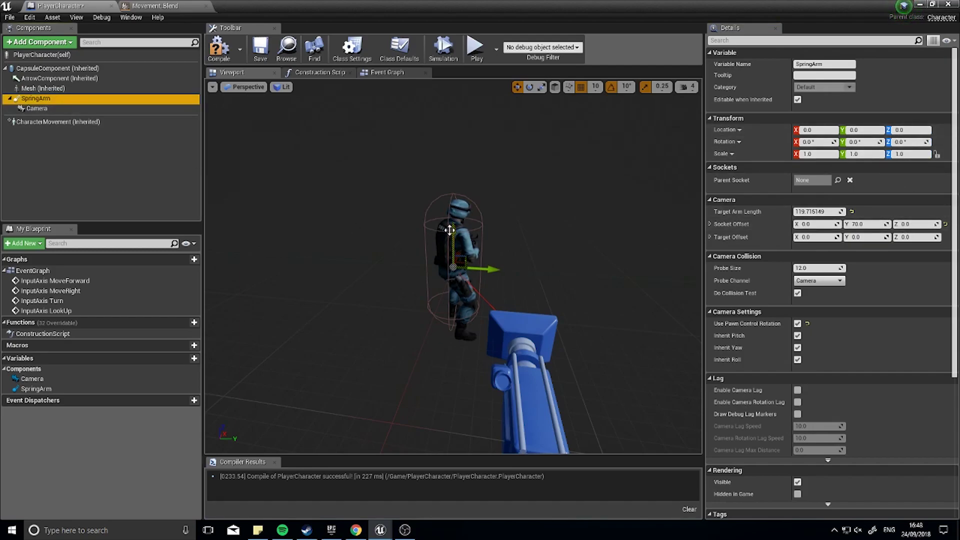
left_click_drag(450, 229, 453, 195)
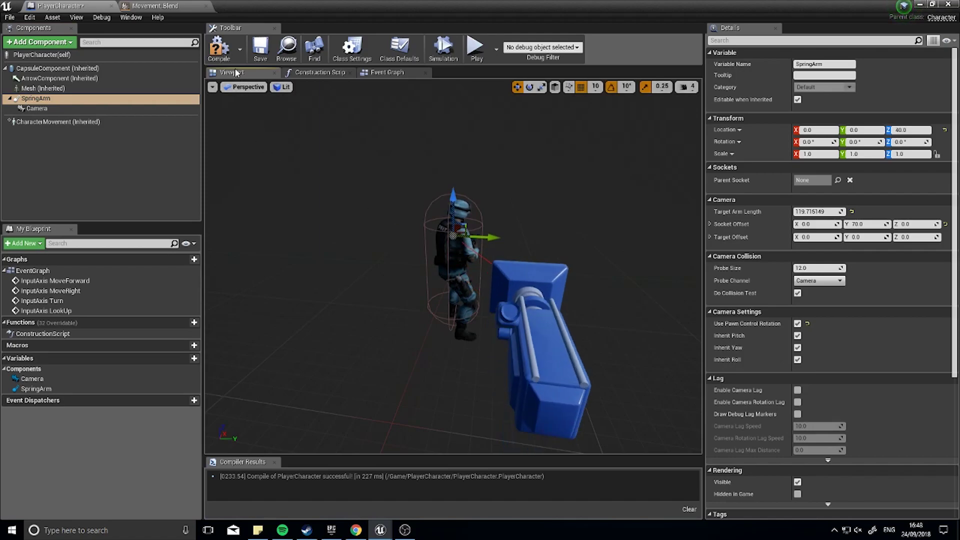
left_click(219, 48)
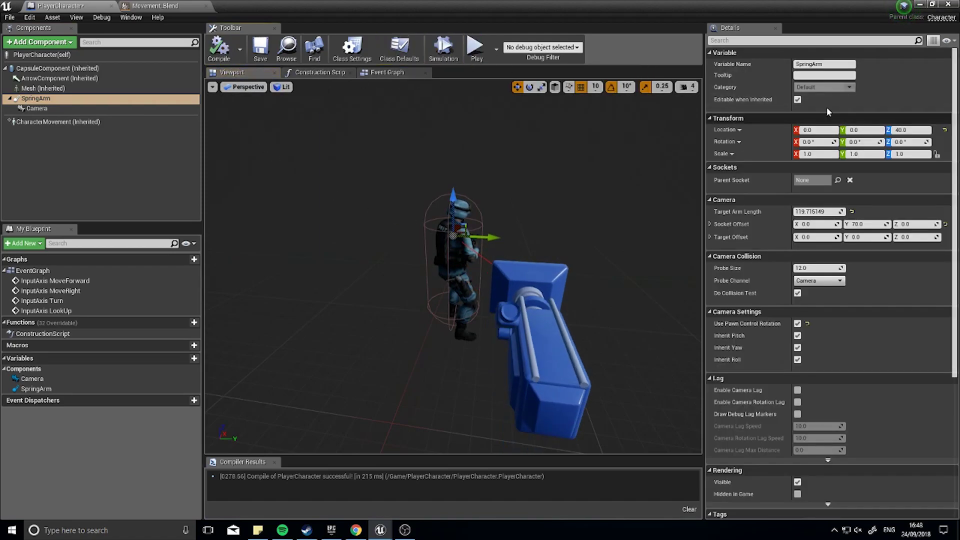
Step: Return to the level and play-test the adjusted camera while walking the character forward and sideways, ending the session
left_click(922, 6)
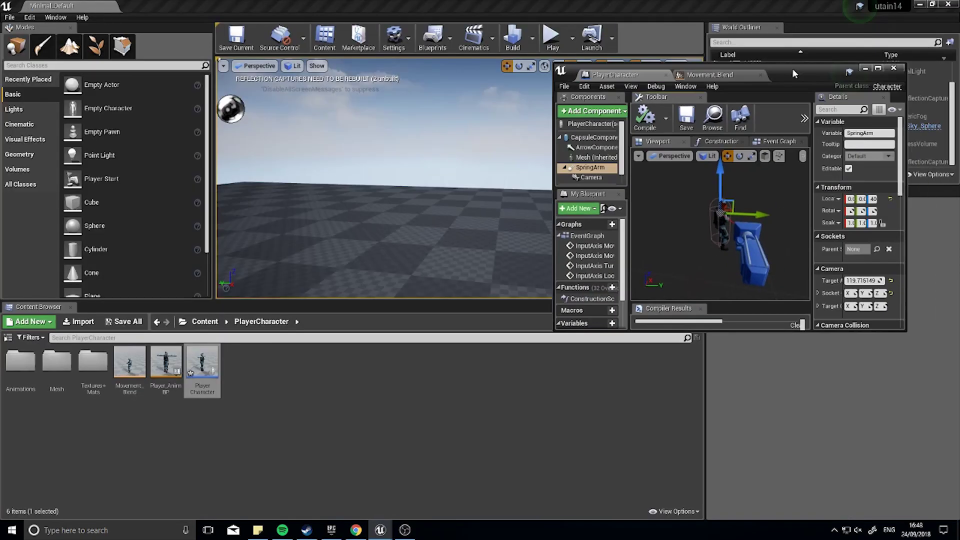
left_click(776, 132)
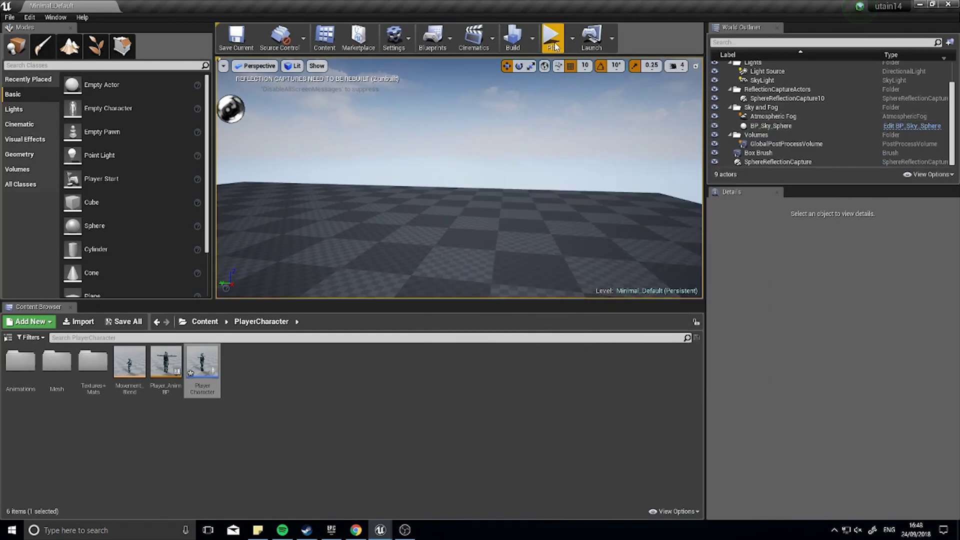
left_click(551, 37)
key("w")
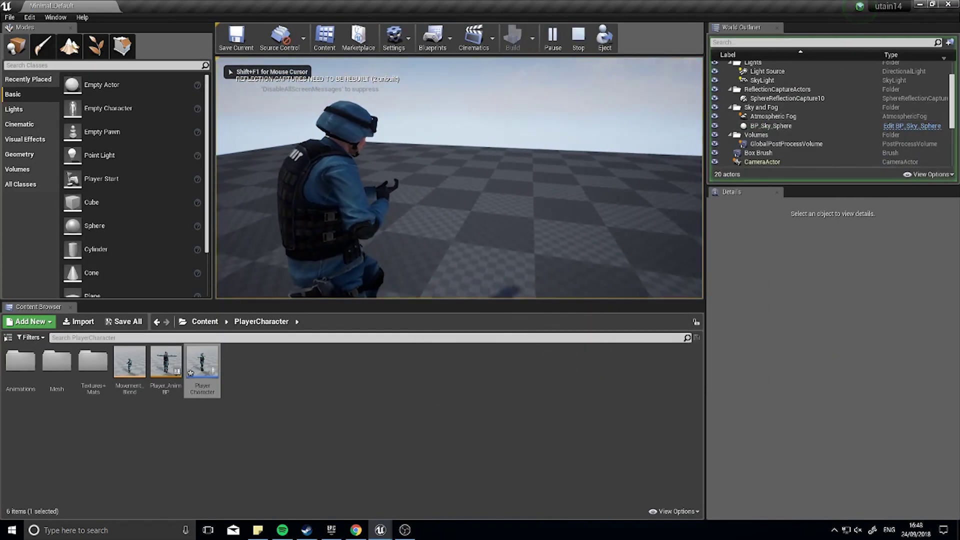
key("d")
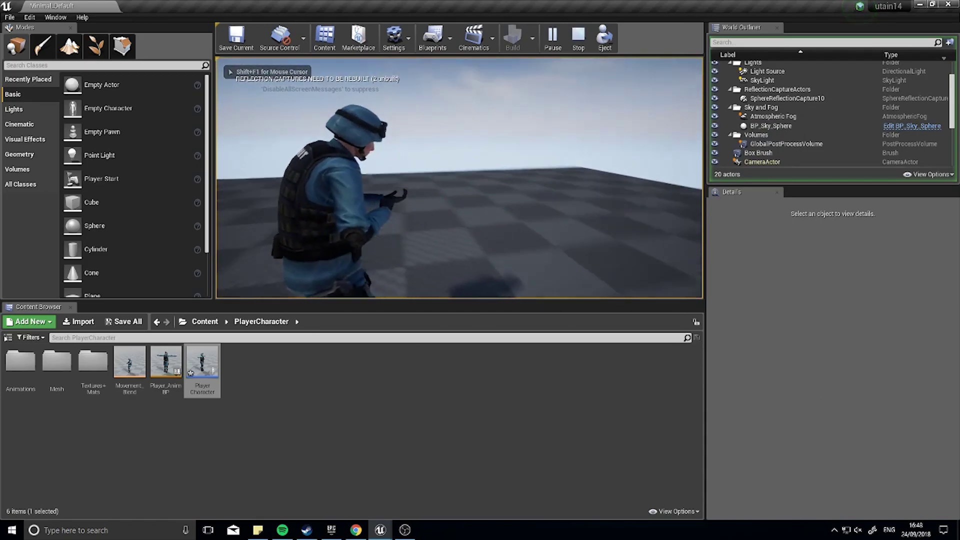
key("d")
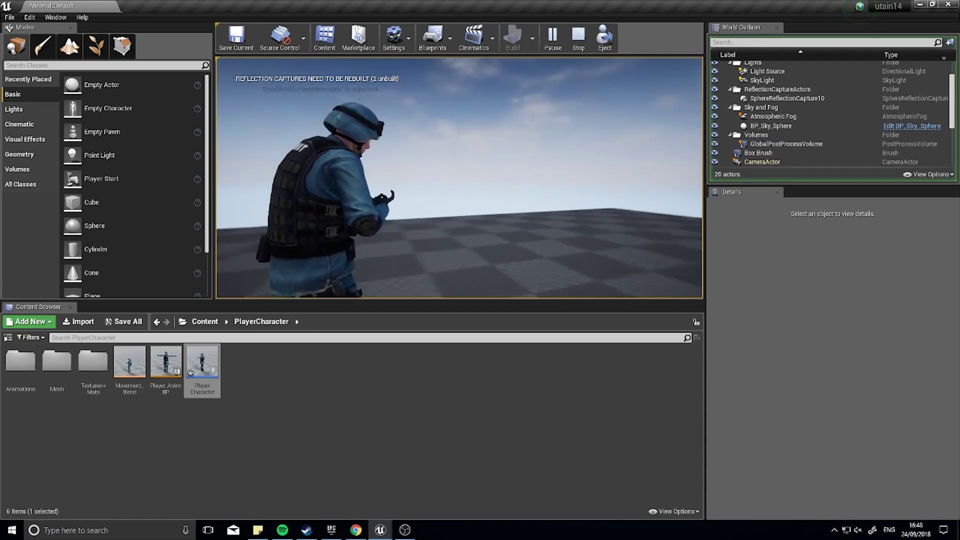
key("w")
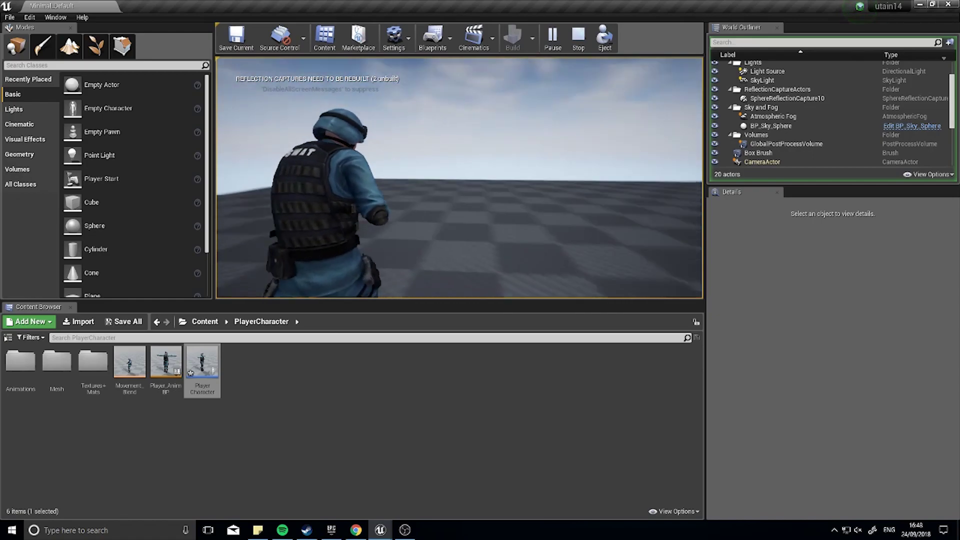
key("d")
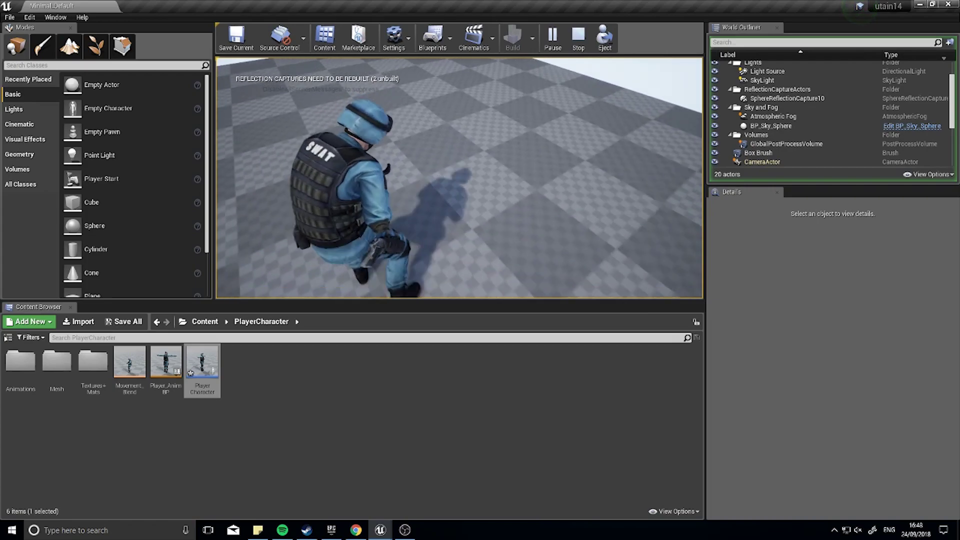
key("Escape")
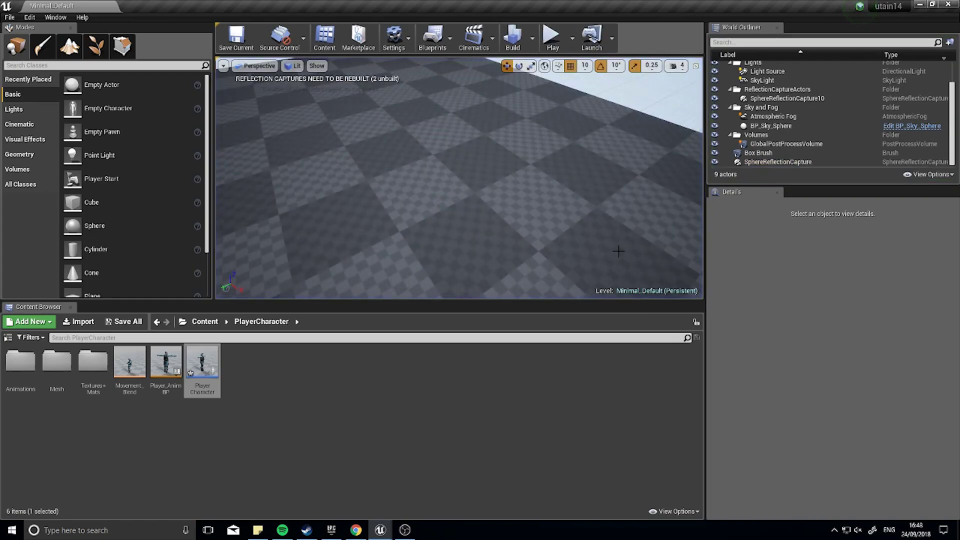
Step: Set the maximum value of the Movement_Blend blend space's Speed axis to 200 and save the asset
double_click(131, 364)
left_click(788, 132)
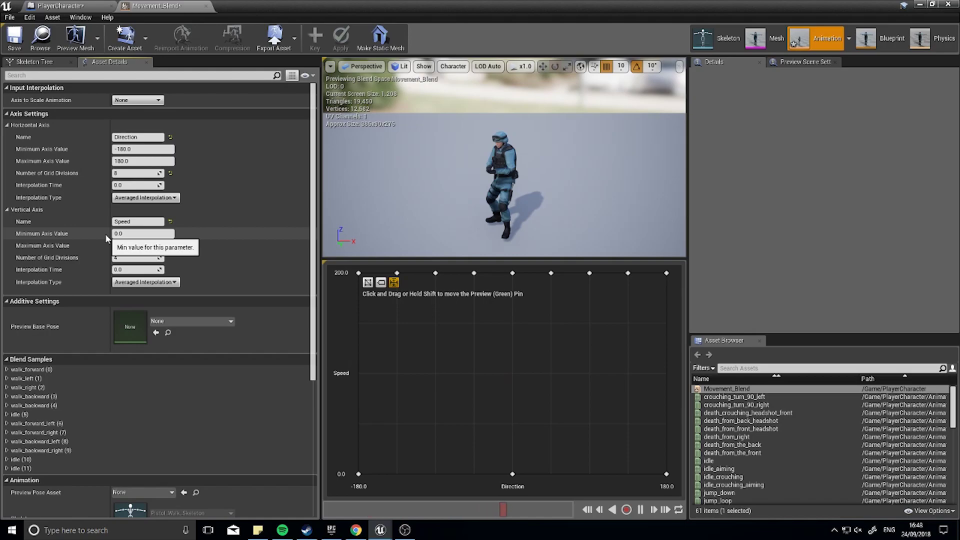
left_click(15, 37)
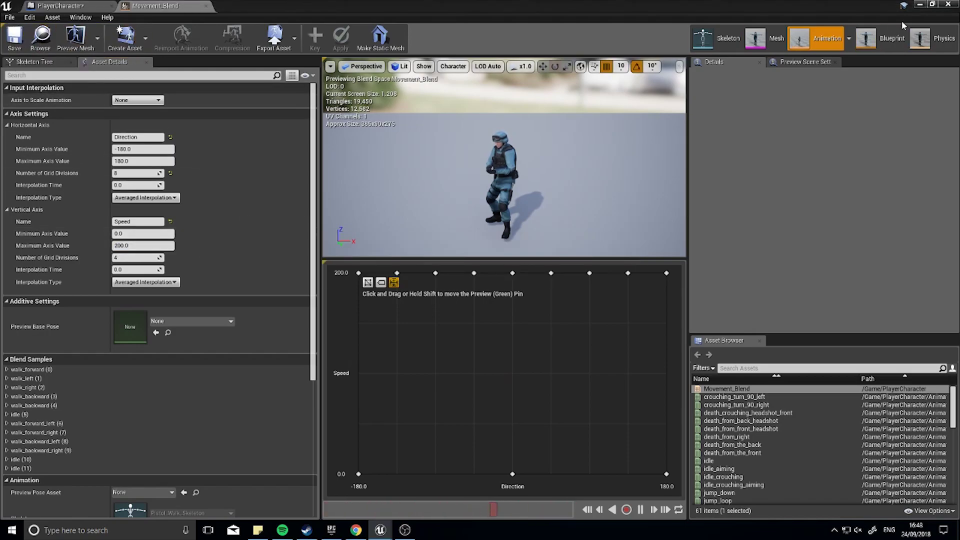
Step: Return to the level and play-test the character's movement with the updated blend space, ending the session
left_click_drag(900, 8, 805, 100)
left_click(861, 99)
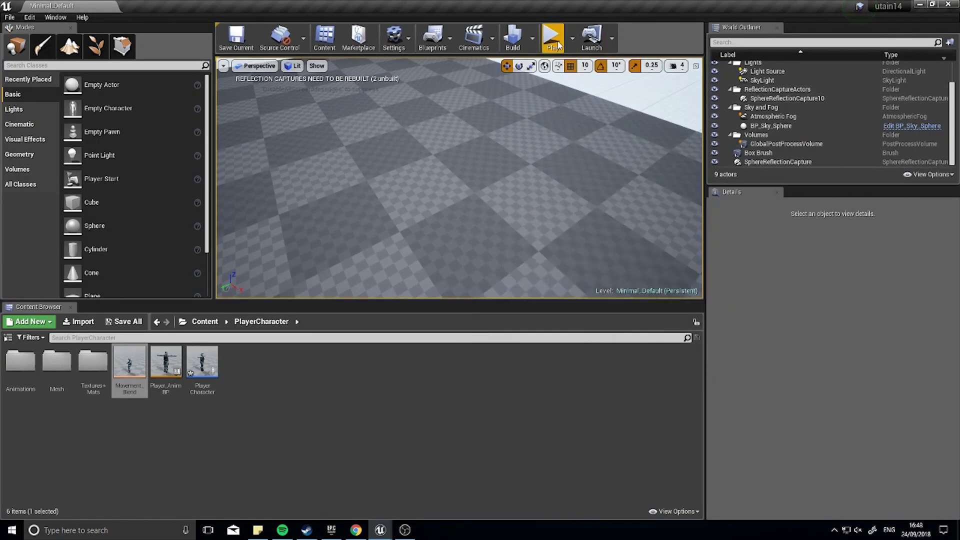
left_click(552, 38)
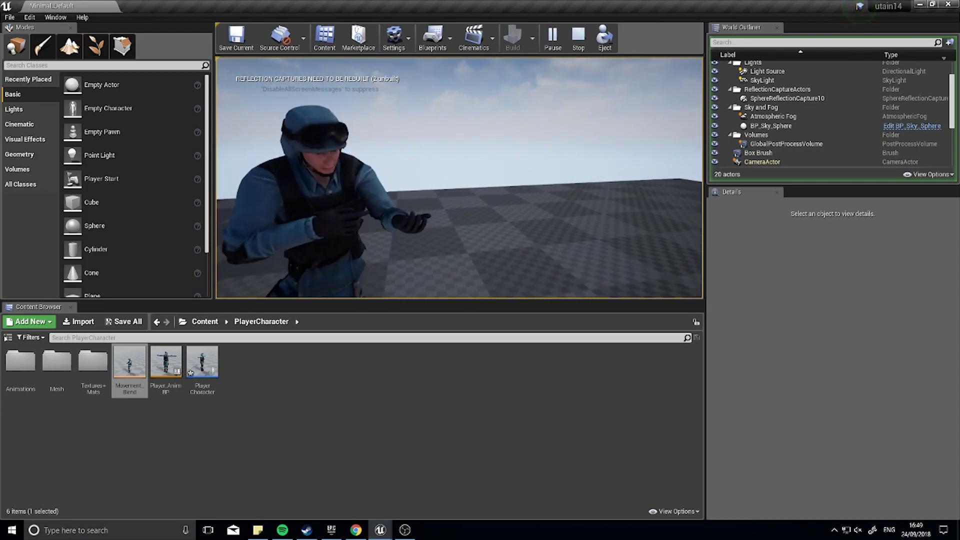
key("Escape")
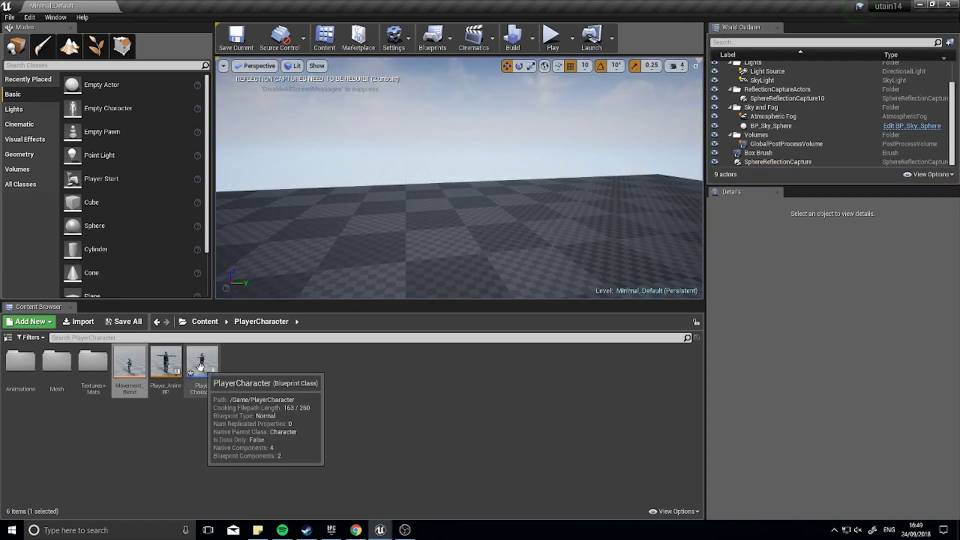
Step: In the PlayerCharacter blueprint, enable Orient Rotation to Movement on the CharacterMovement component and compile
double_click(207, 389)
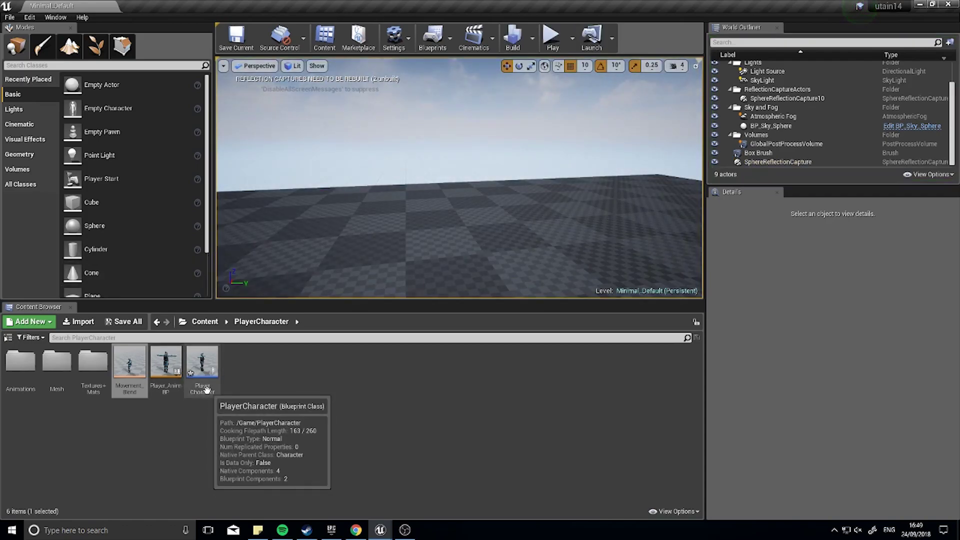
left_click(873, 99)
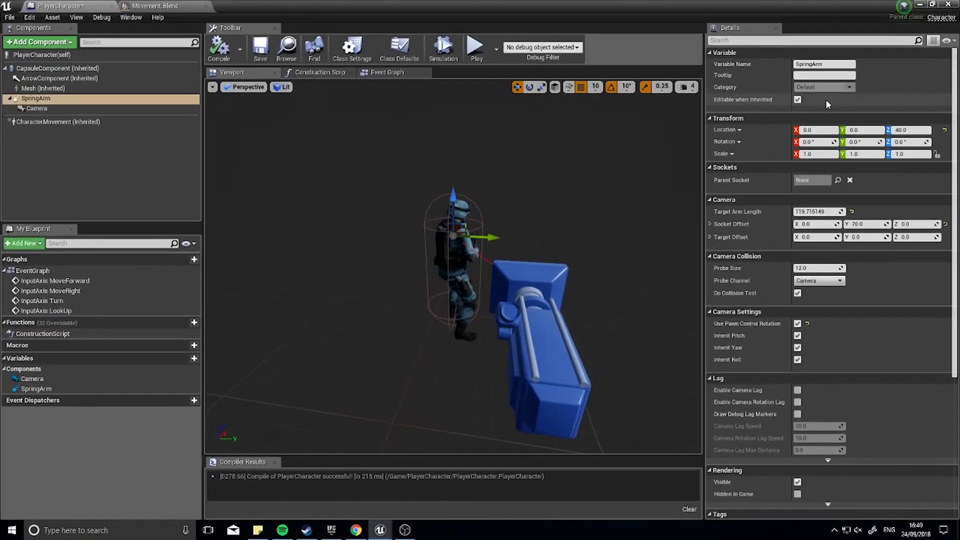
left_click(388, 72)
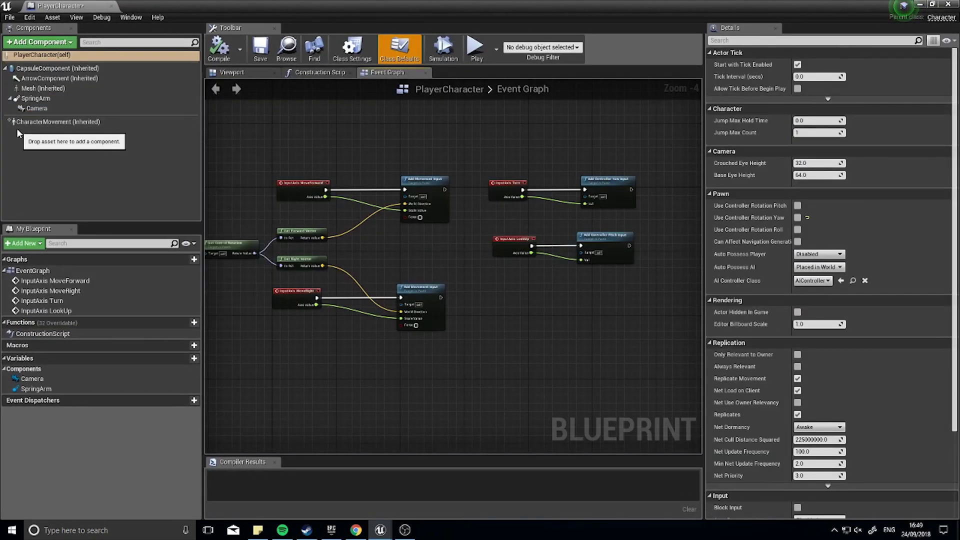
left_click(35, 122)
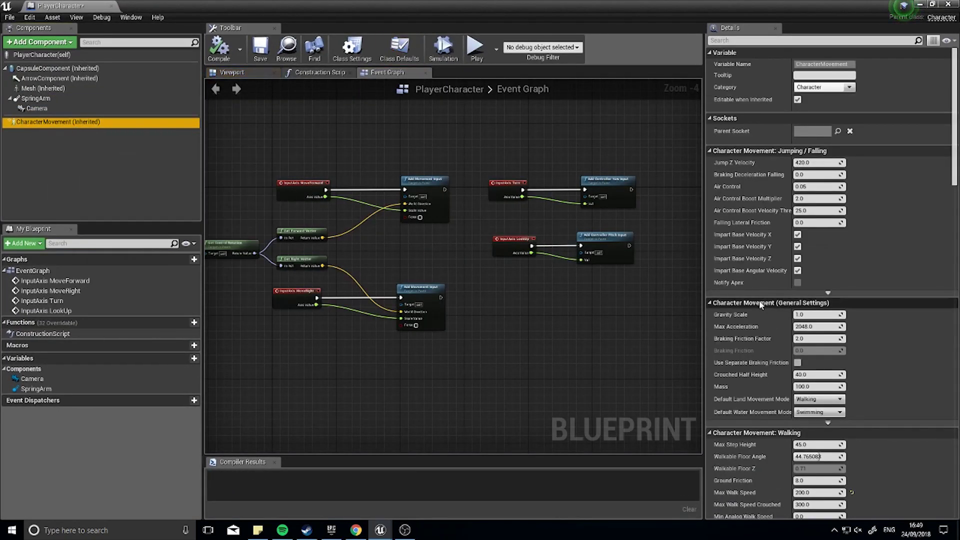
scroll(747, 356, "down", 5)
scroll(751, 353, "down", 5)
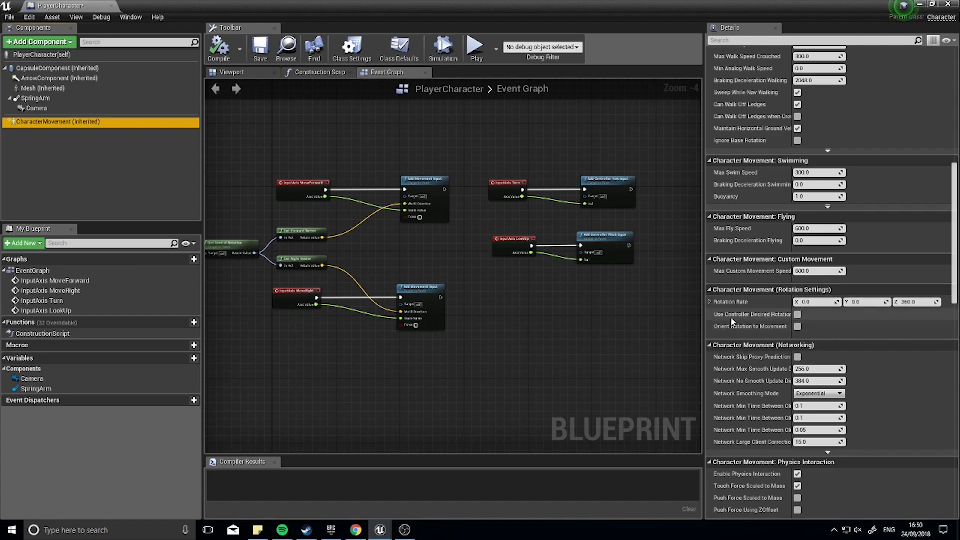
mouse_move(759, 319)
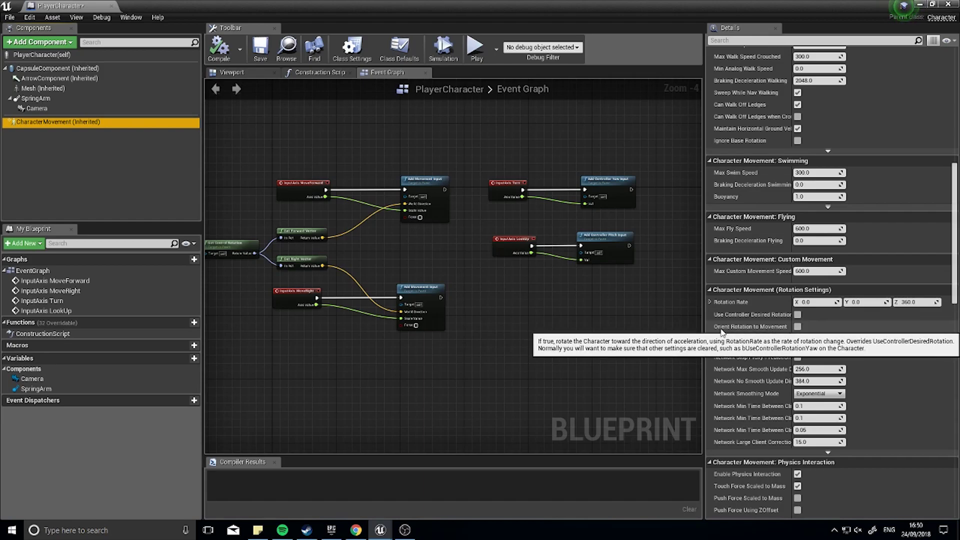
left_click(798, 327)
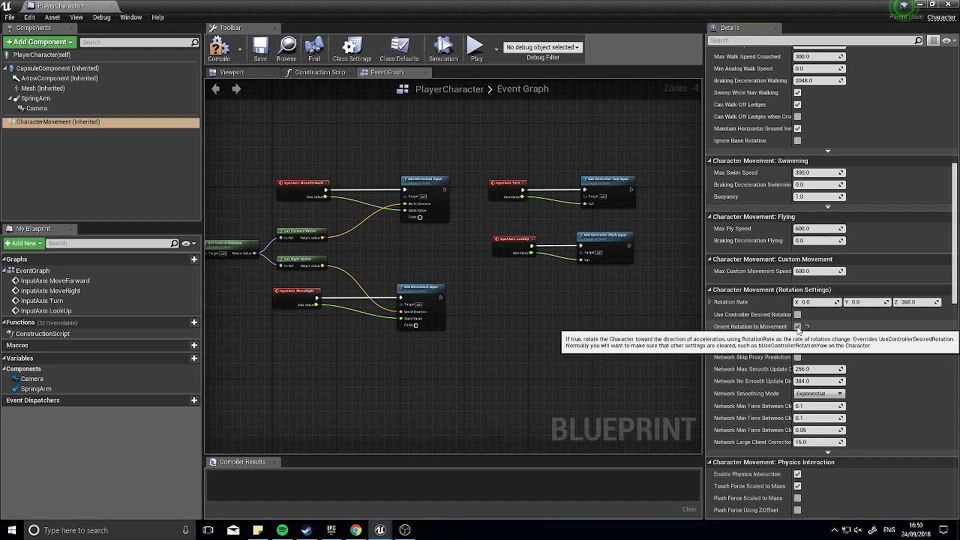
left_click(220, 49)
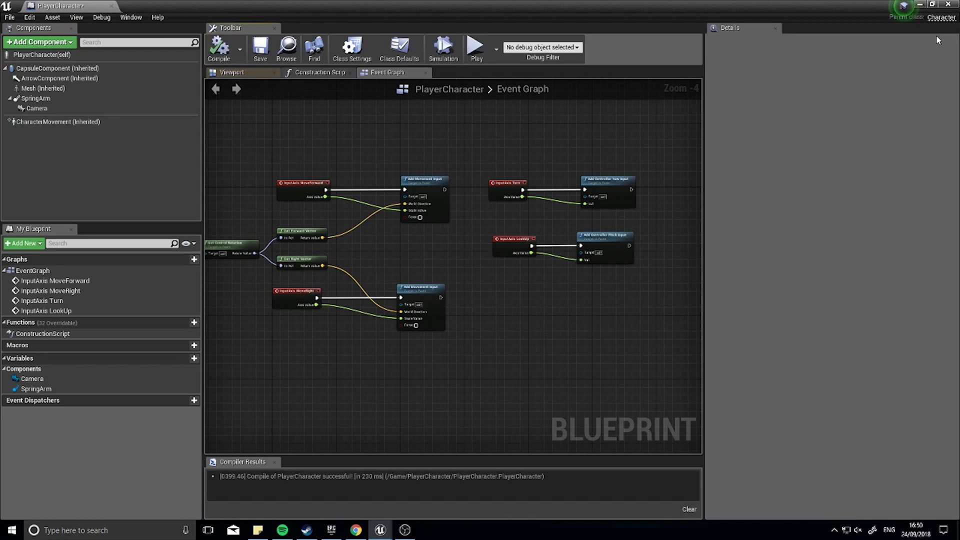
Step: Return to the level and play-test how the character turns while walking forward and to the right, ending the session
left_click(920, 5)
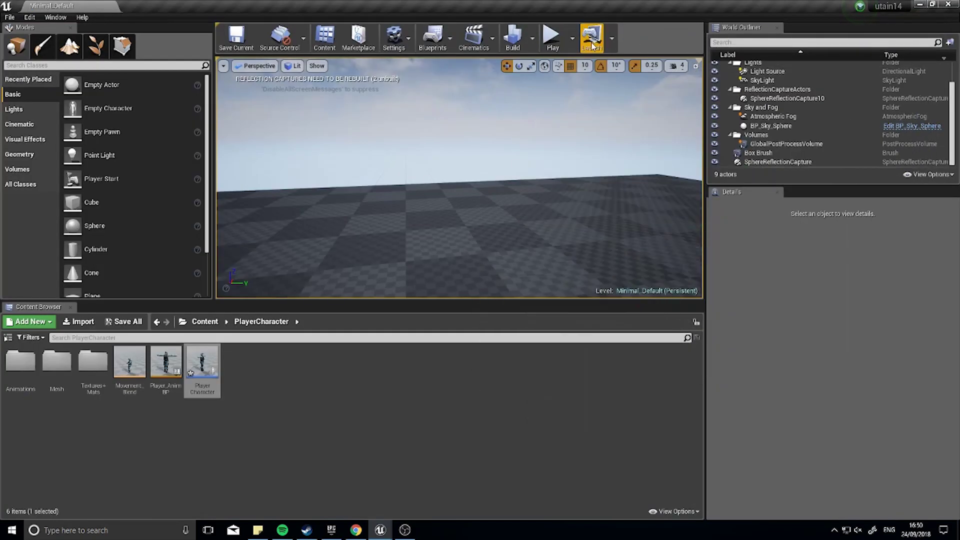
left_click(553, 39)
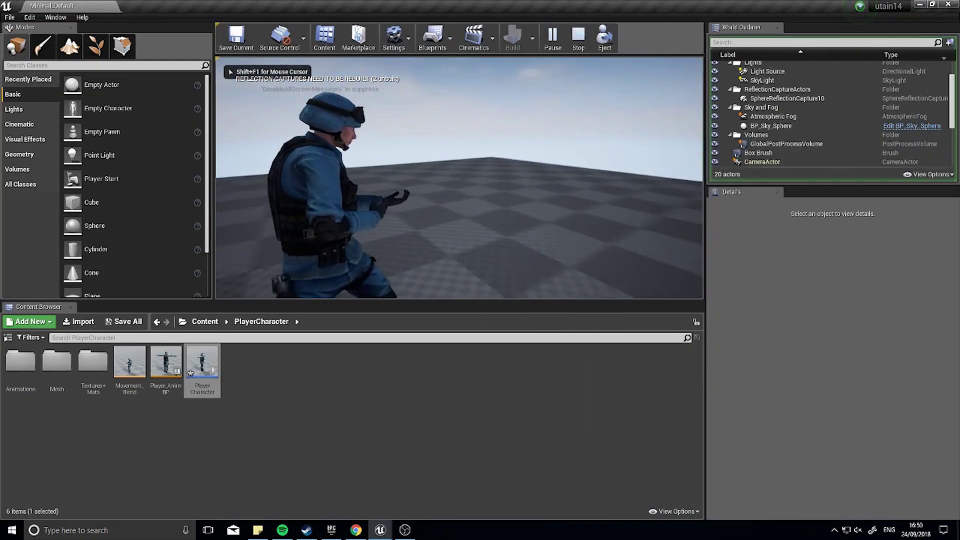
key("w")
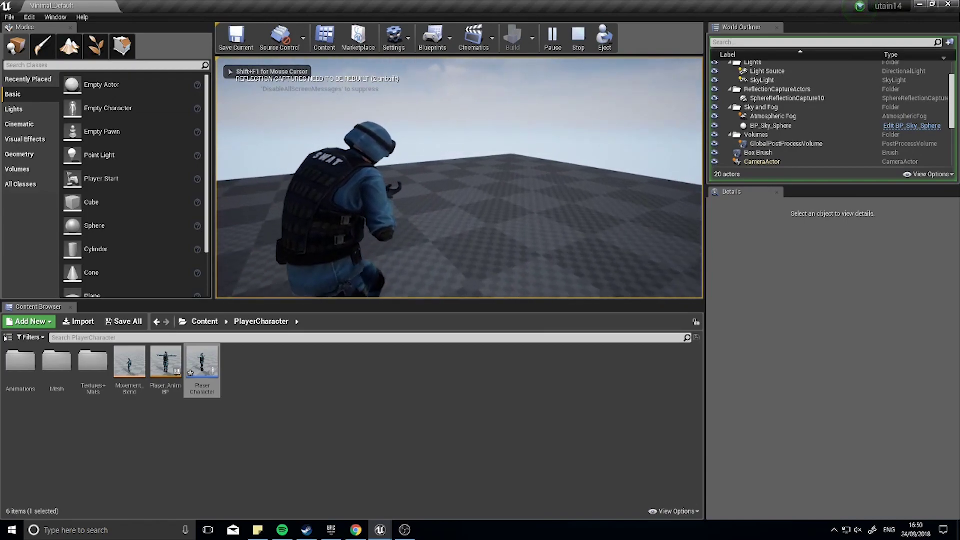
key("w")
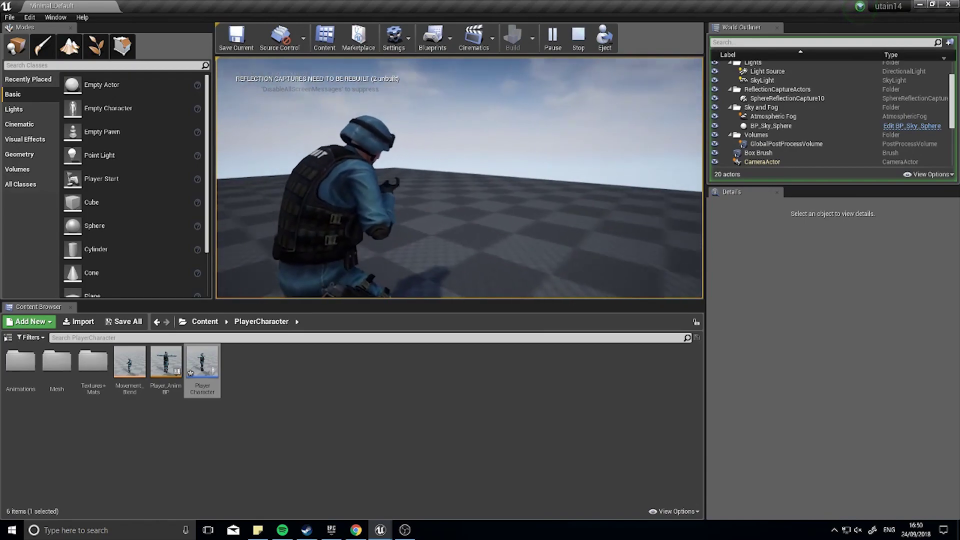
key("w")
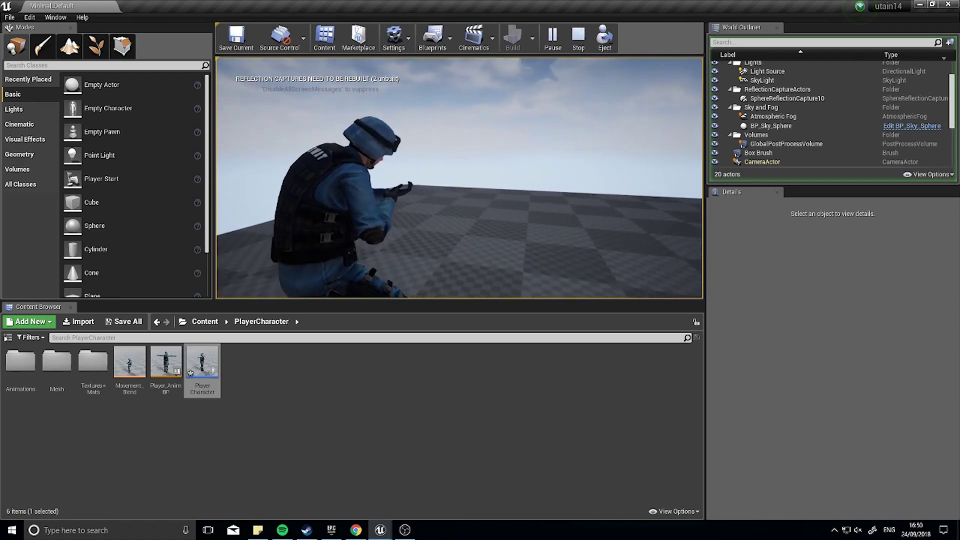
key("w")
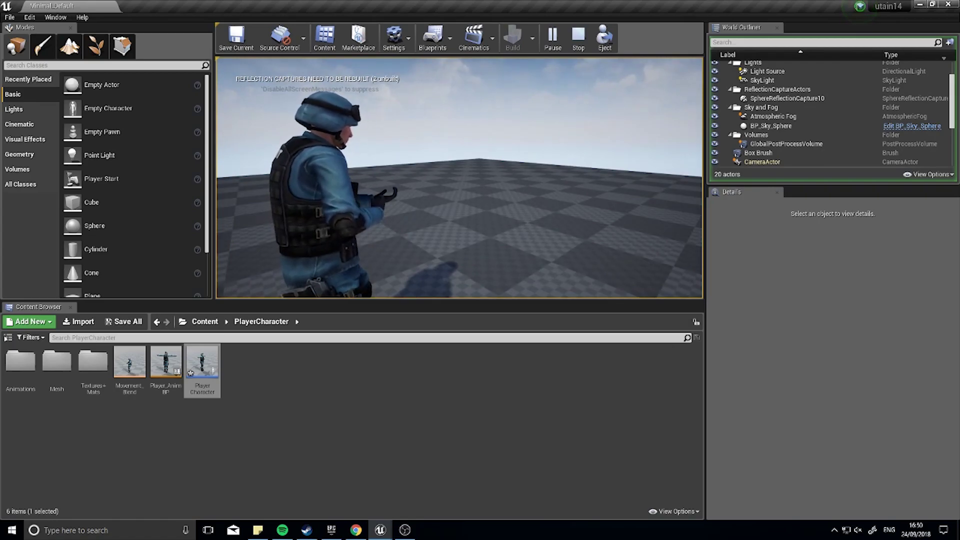
key("w")
key("d")
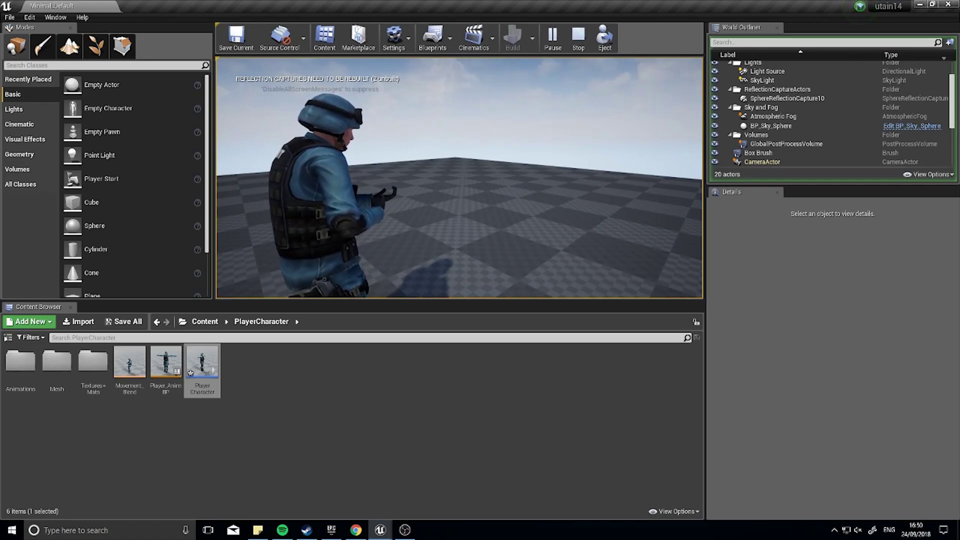
key("Escape")
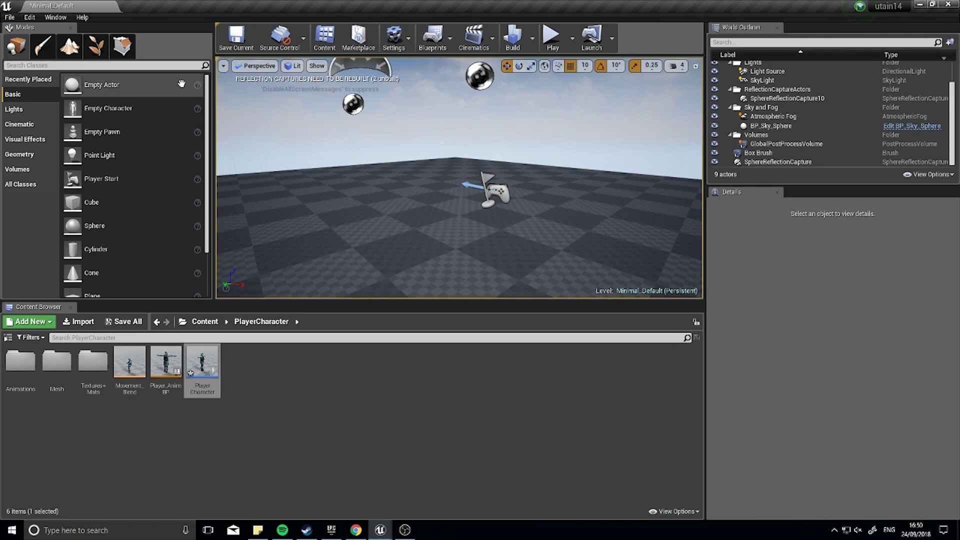
Step: In the project's engine Input settings, collapse the axis mappings and add an action mapping named Sprint
left_click(28, 18)
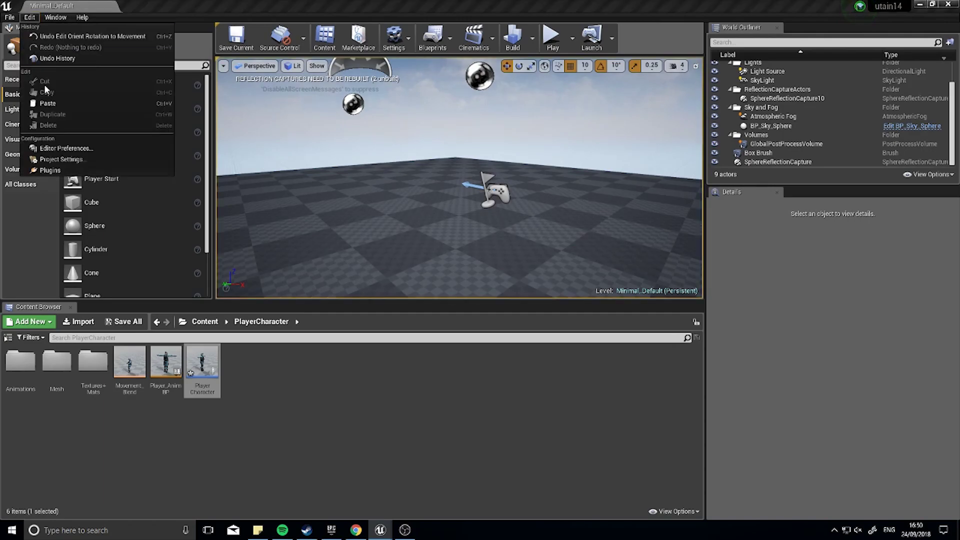
left_click(71, 159)
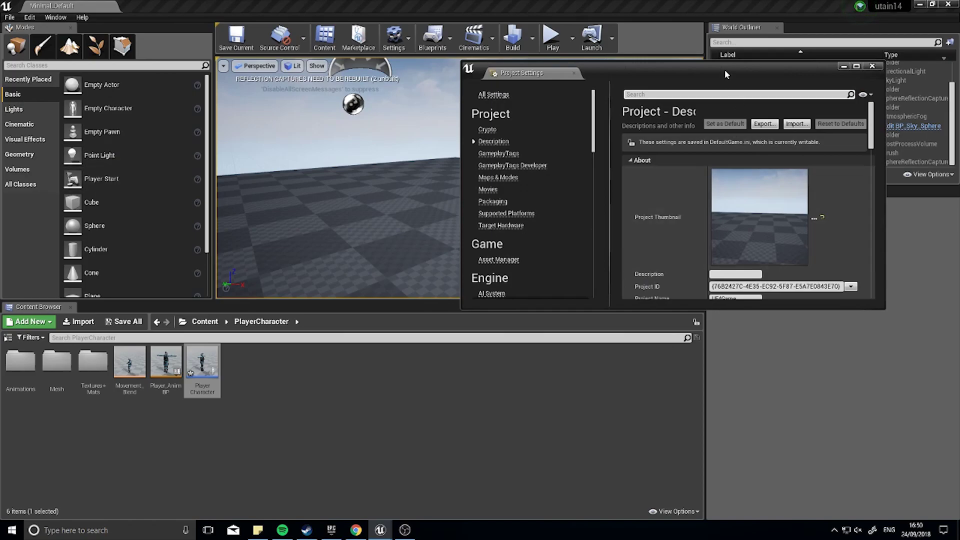
double_click(725, 71)
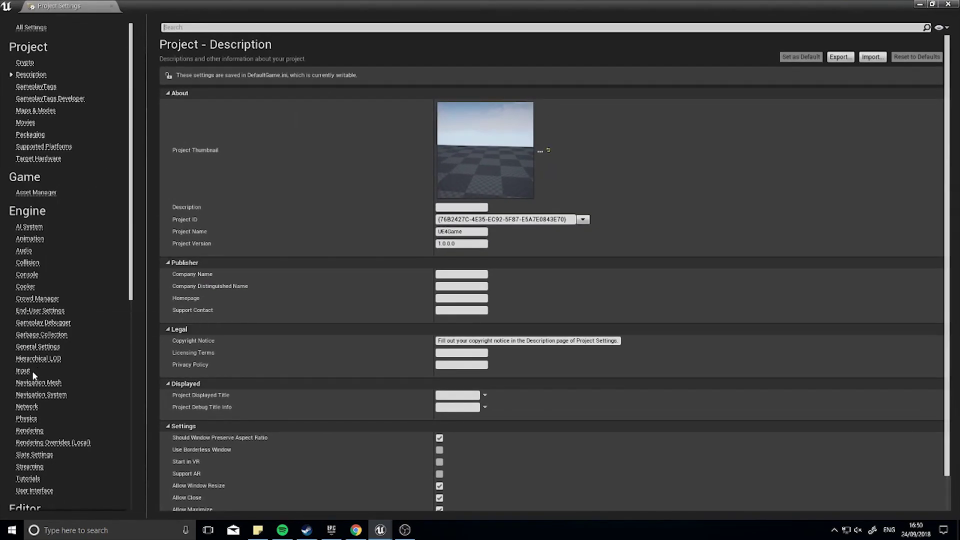
left_click(32, 373)
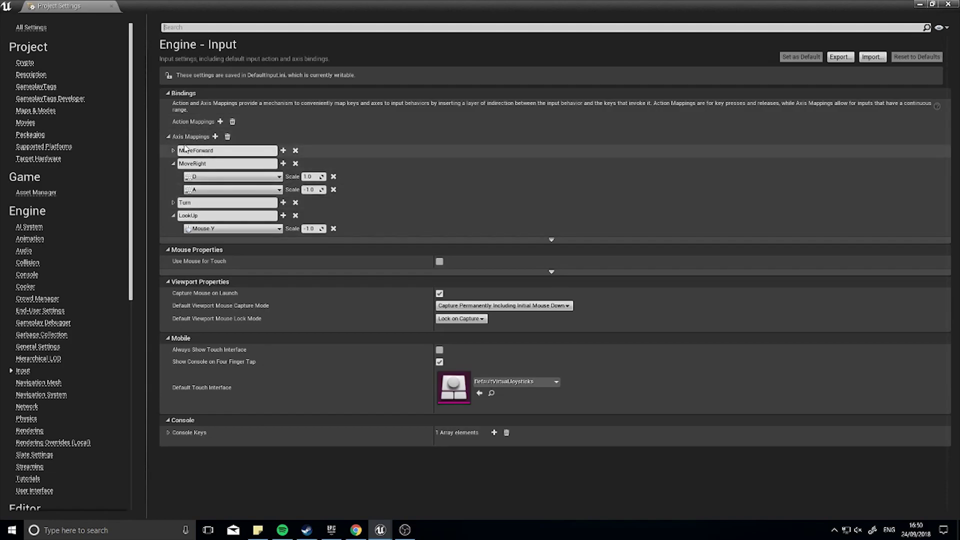
left_click(168, 136)
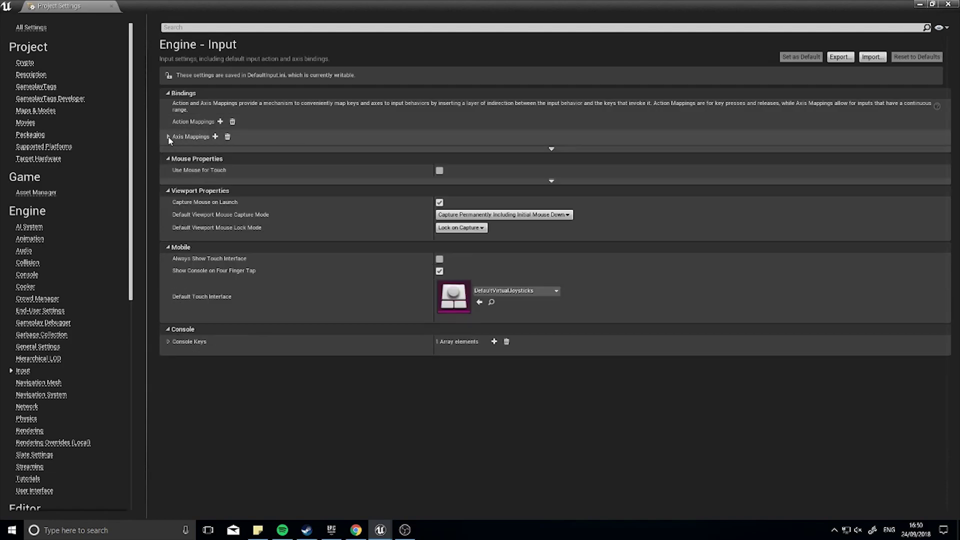
left_click(220, 122)
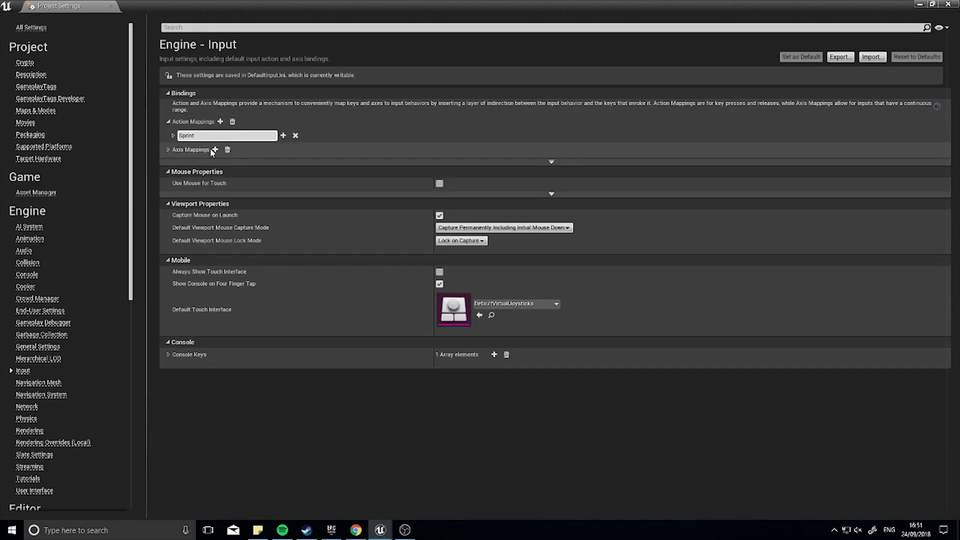
key("Return")
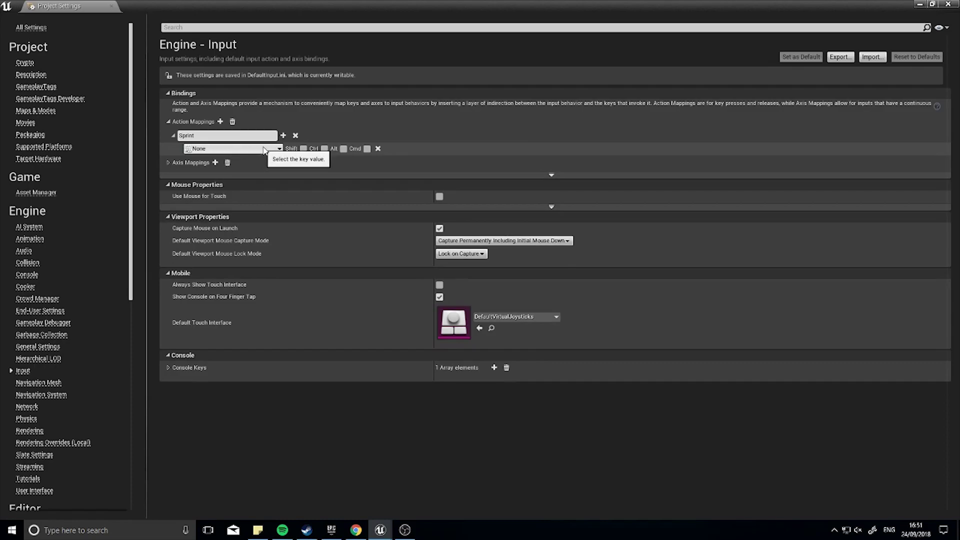
Step: Bind the Sprint action mapping to the Left Shift key and close the project settings
left_click(240, 150)
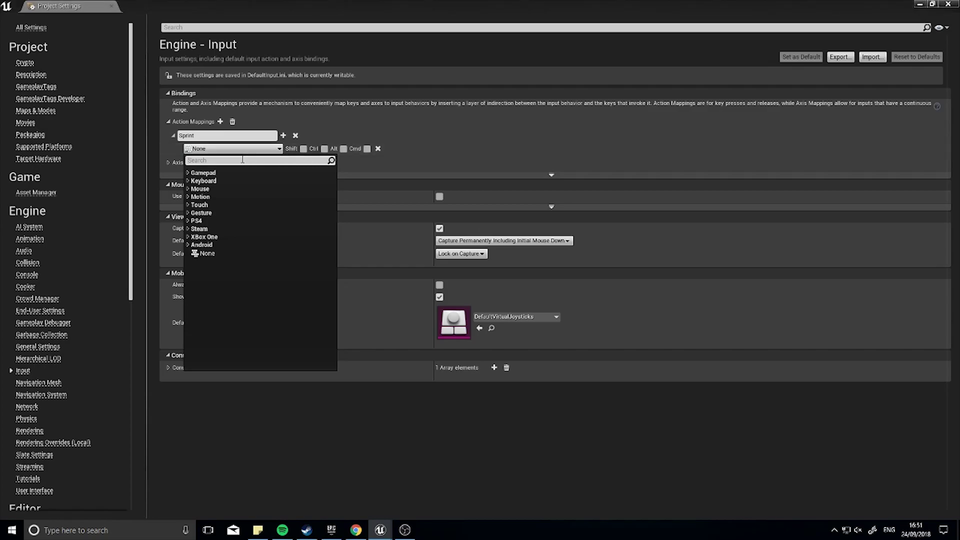
type("left")
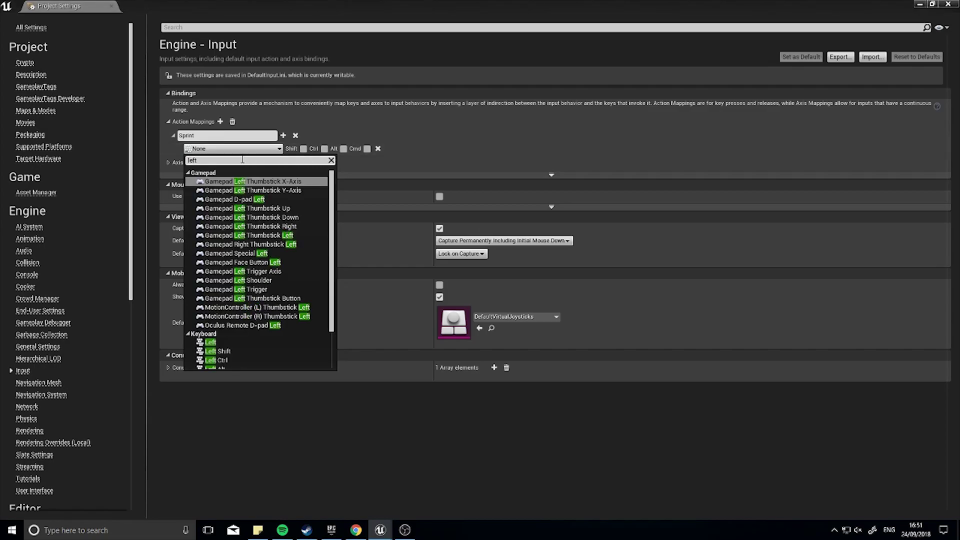
scroll(247, 303, "down", 3)
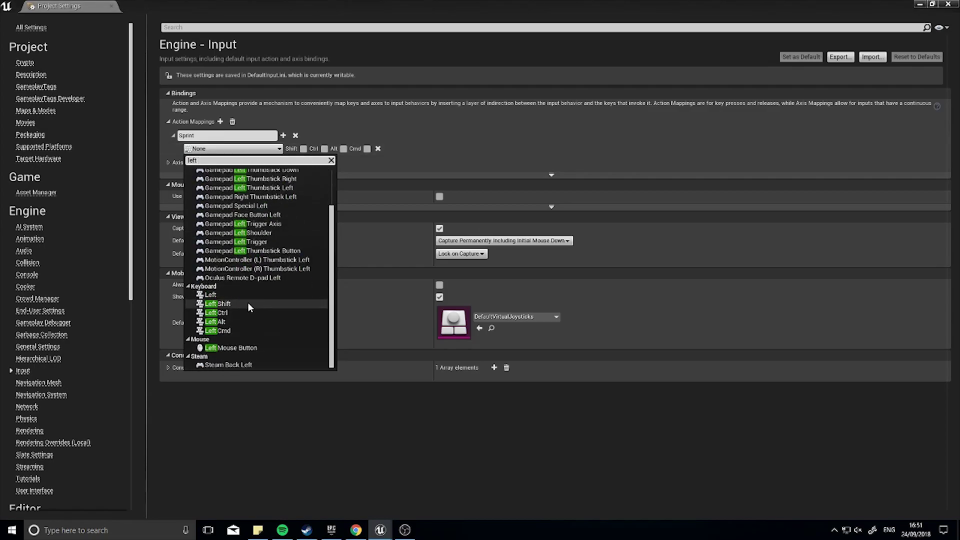
left_click(254, 298)
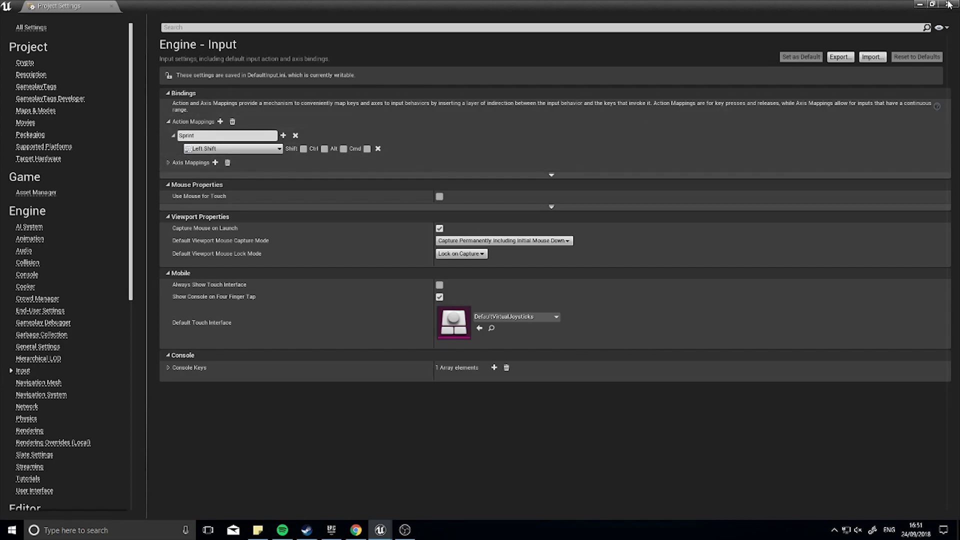
left_click_drag(882, 9, 753, 53)
left_click(826, 50)
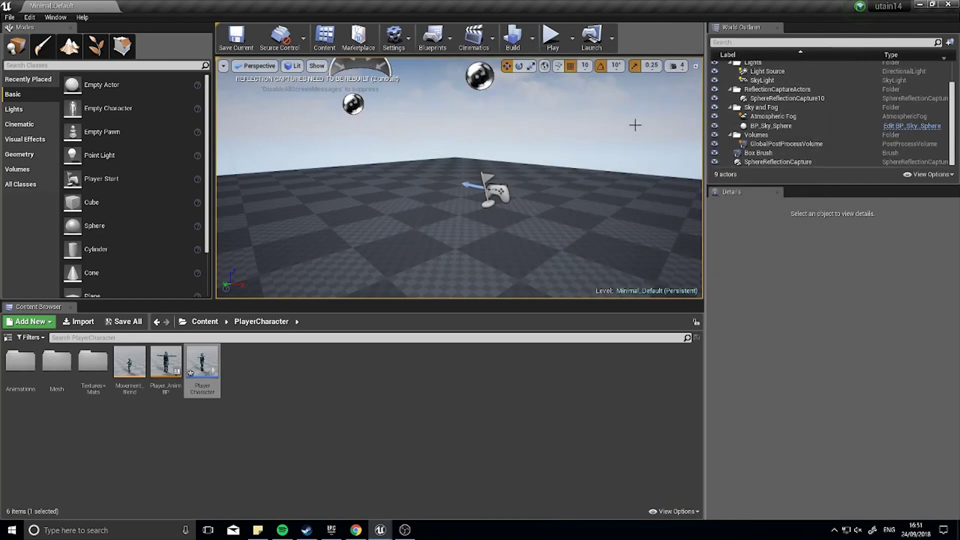
Step: Add the Sprint input action event to the PlayerCharacter Event Graph and place it in the free space below the InputAxis LookUp nodes
double_click(213, 351)
left_click(885, 73)
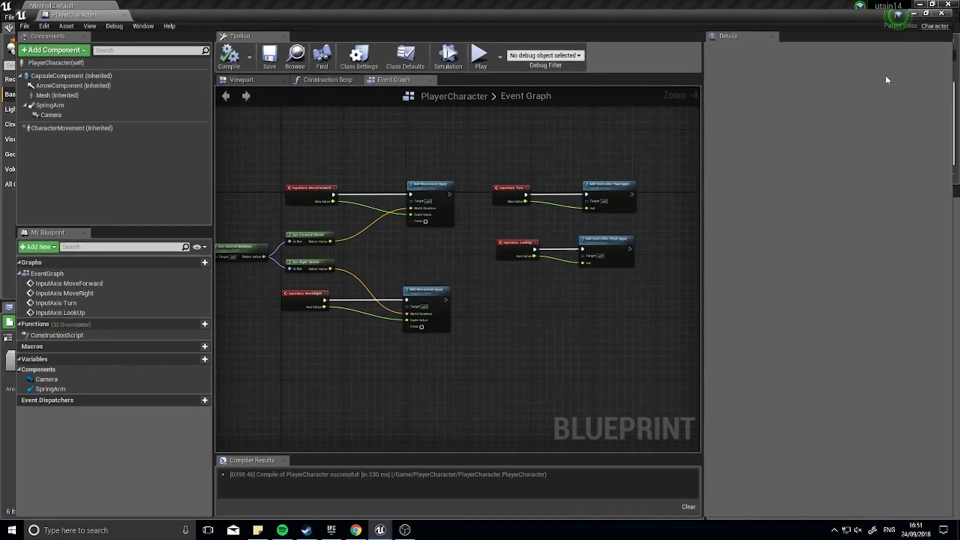
scroll(502, 225, "down", 2)
right_click_drag(502, 225, 389, 227)
right_click(355, 293)
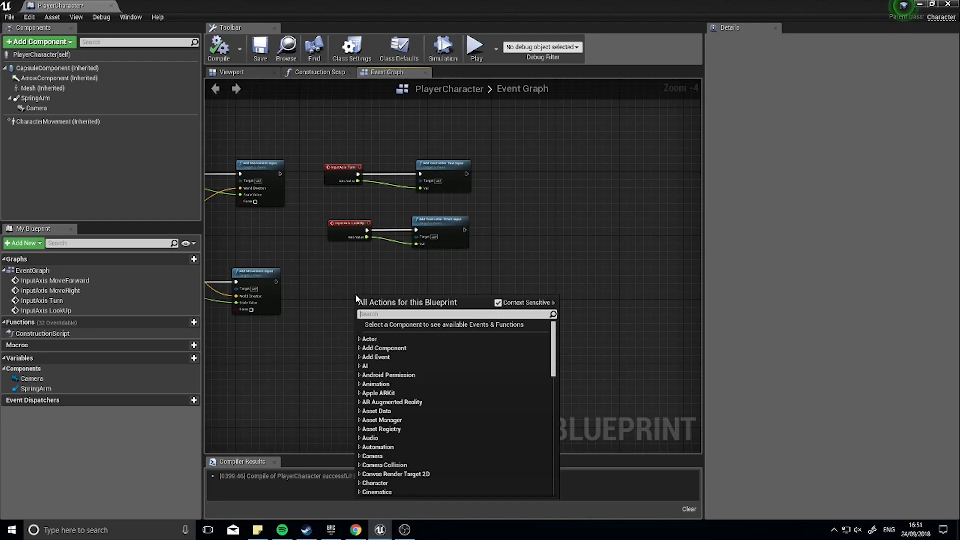
type("sprint")
key("Return")
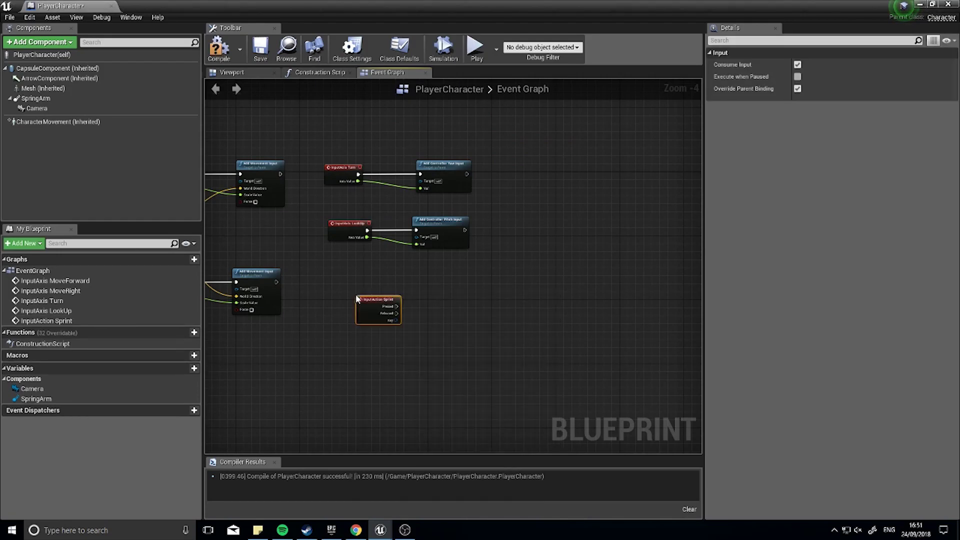
scroll(361, 303, "up", 3)
left_click_drag(374, 311, 338, 334)
right_click_drag(409, 319, 376, 257)
left_click_drag(306, 272, 299, 287)
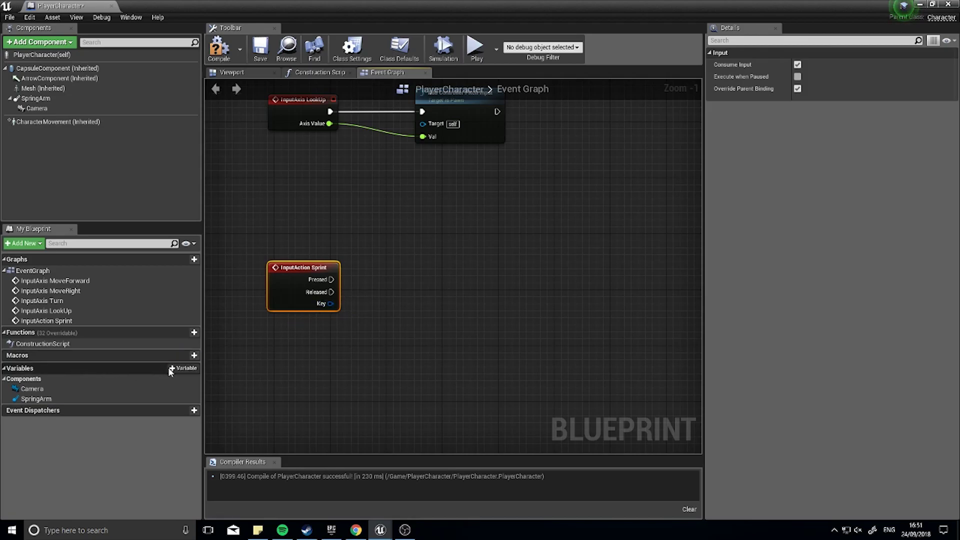
Step: Create a variable named WalkSpeed, set its type to Float and compile the blueprint
left_click(181, 369)
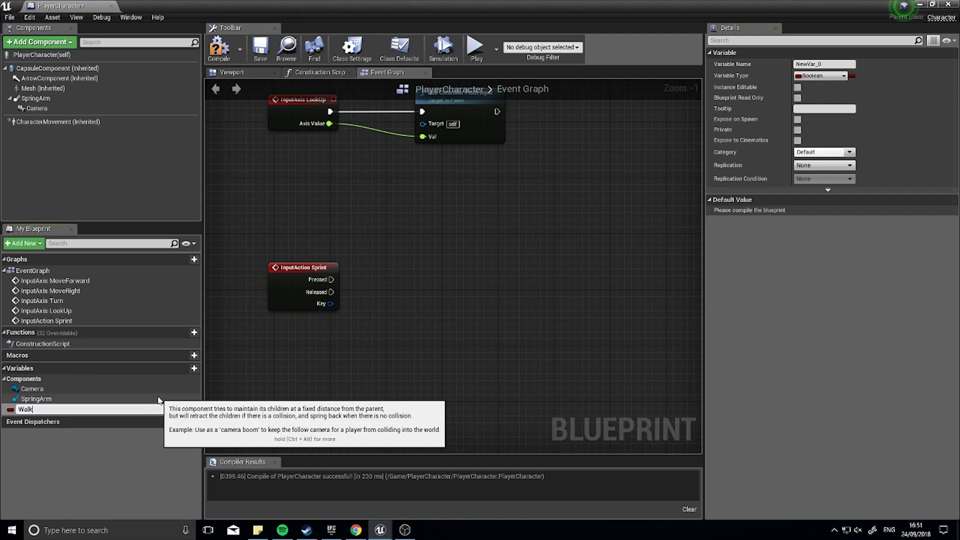
type("WalkSpeed")
key("Return")
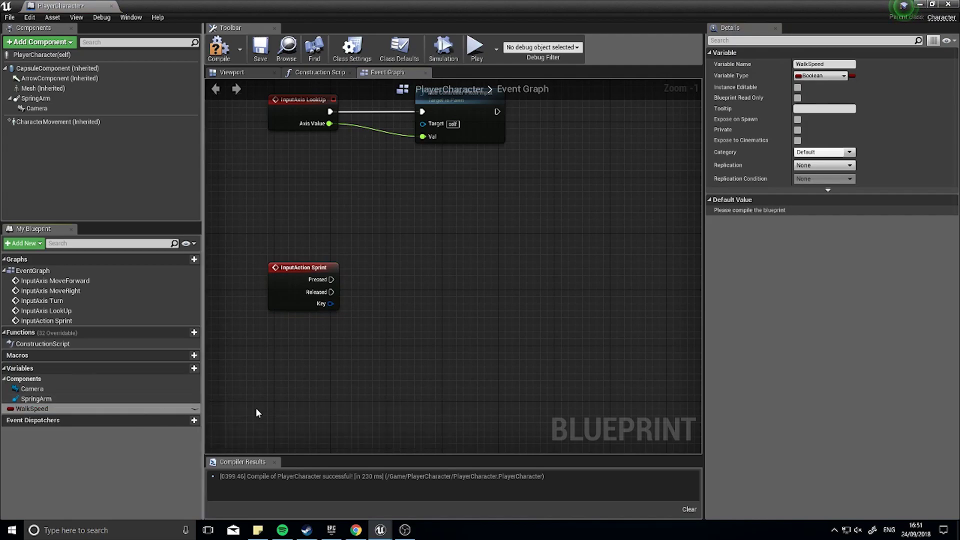
left_click(815, 76)
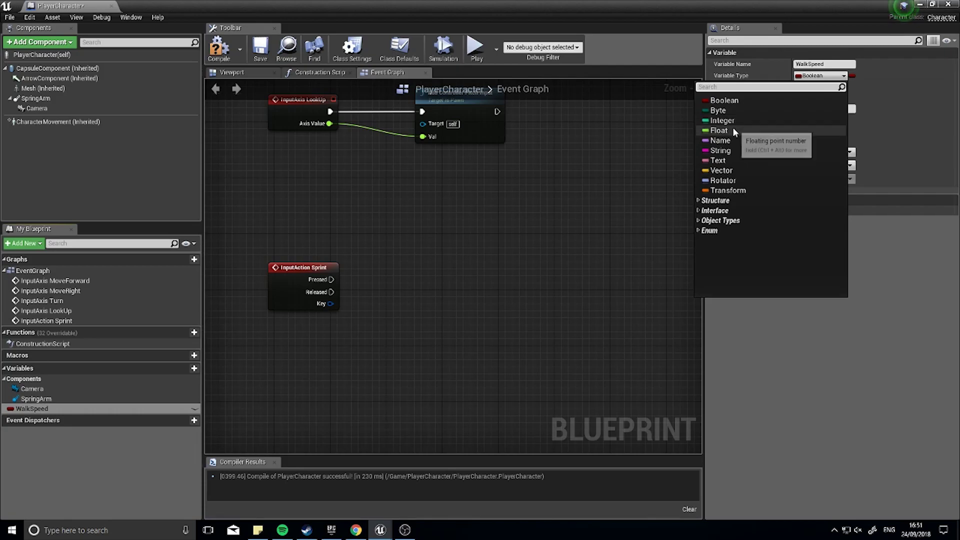
left_click(734, 128)
left_click(212, 59)
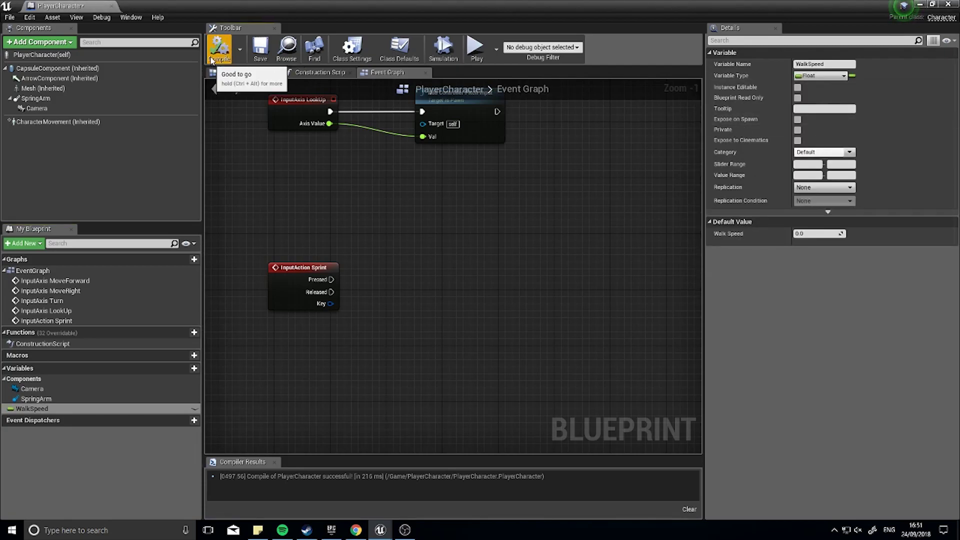
Step: Create a second Float variable named RunSpeed and compile the blueprint
left_click(194, 368)
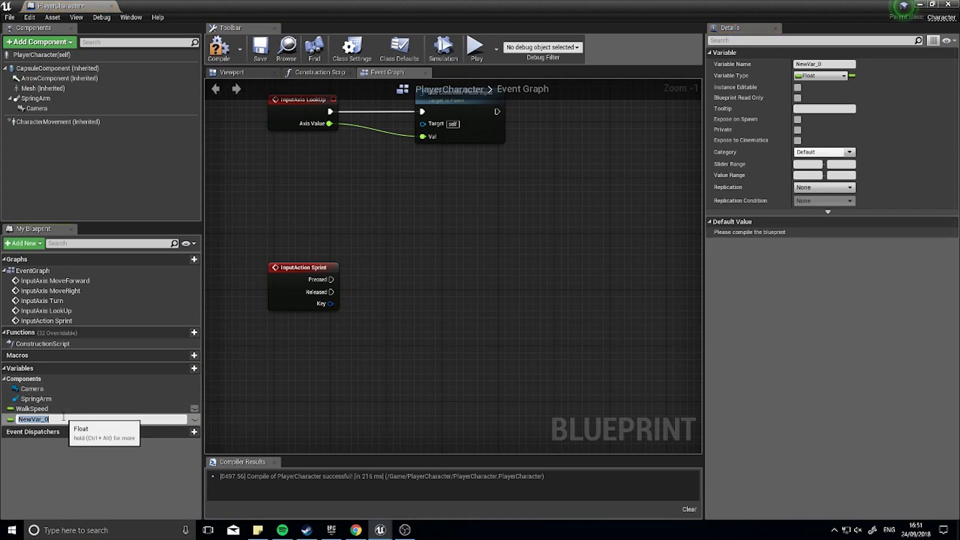
type("RunSpeed")
key("Return")
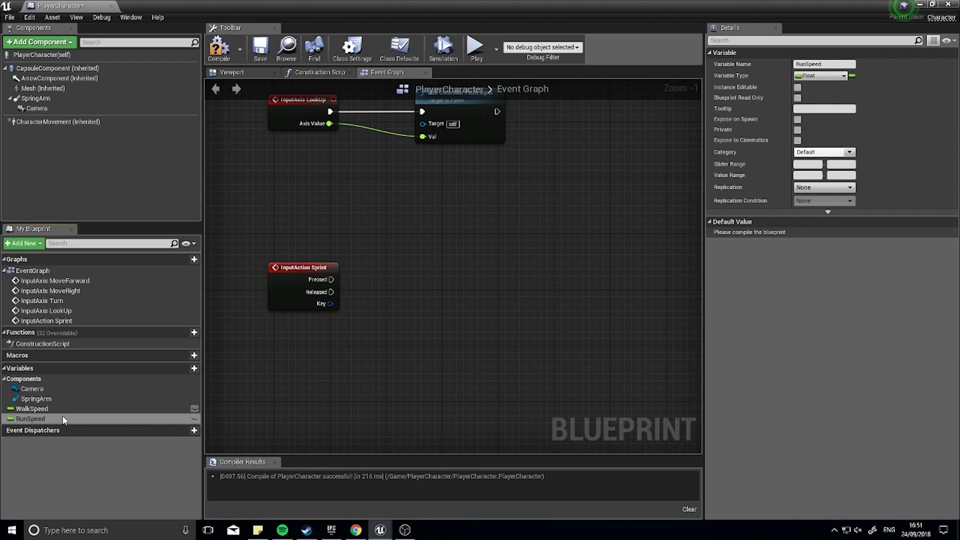
left_click(222, 47)
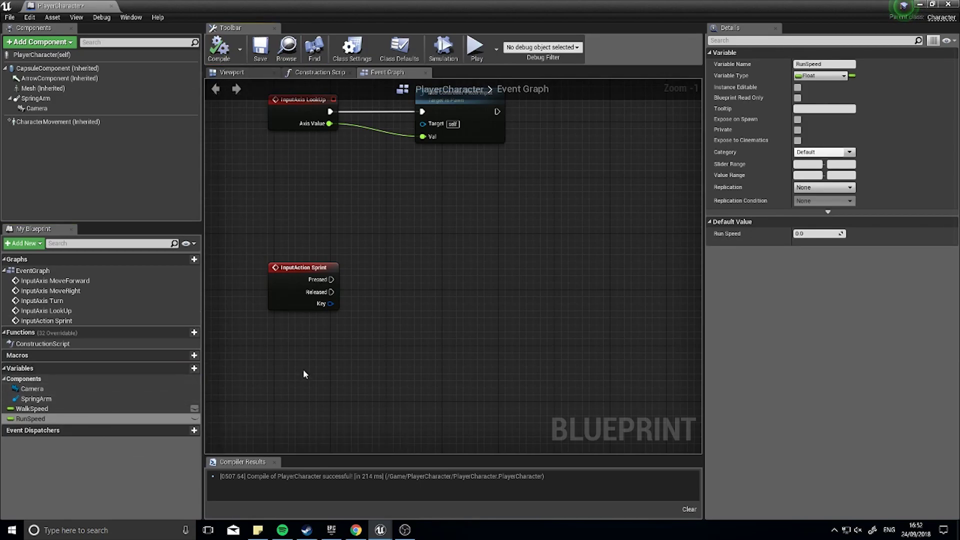
Step: Set the default value of the WalkSpeed variable to 200
left_click(38, 410)
left_click(43, 419)
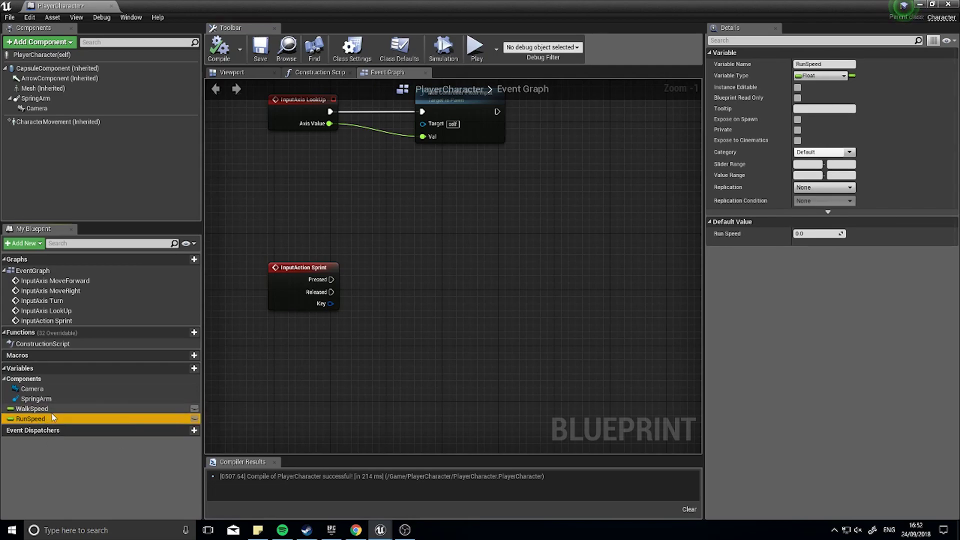
left_click(53, 410)
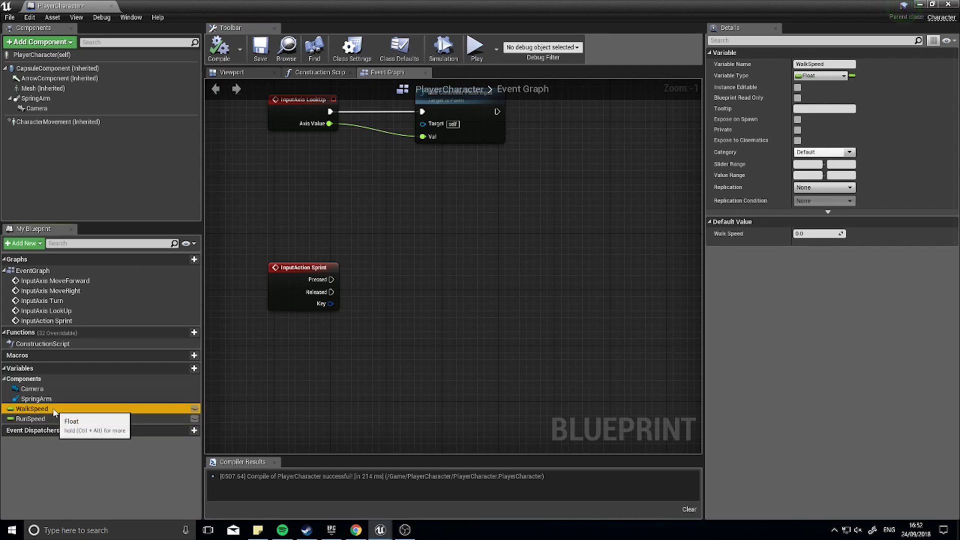
left_click(806, 233)
type("200")
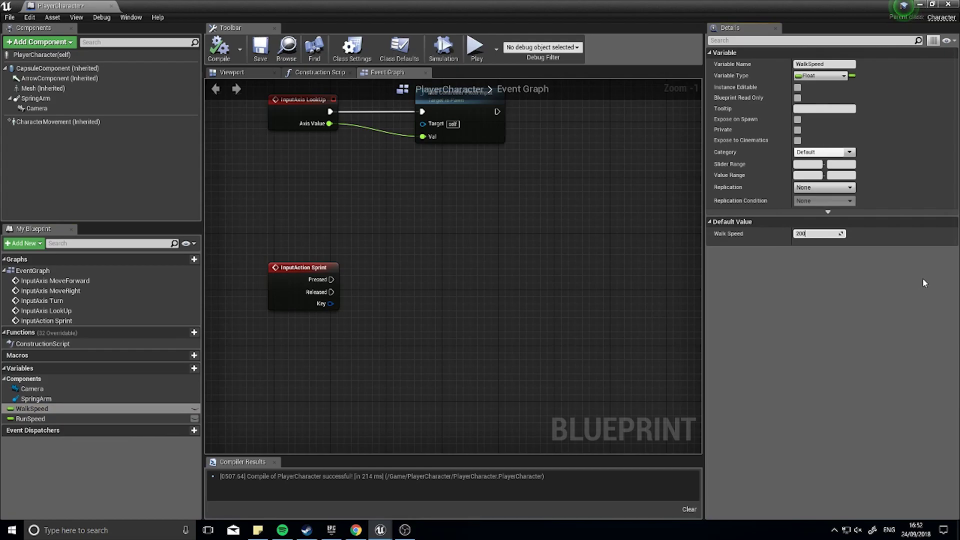
key("Return")
Step: Set the default value of the RunSpeed variable to 450 and compile the blueprint
left_click(155, 418)
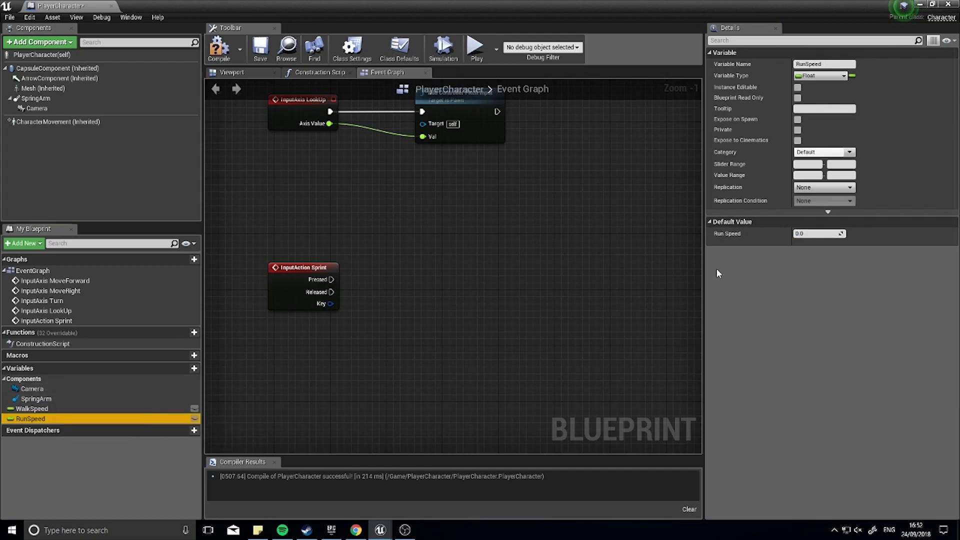
left_click(811, 233)
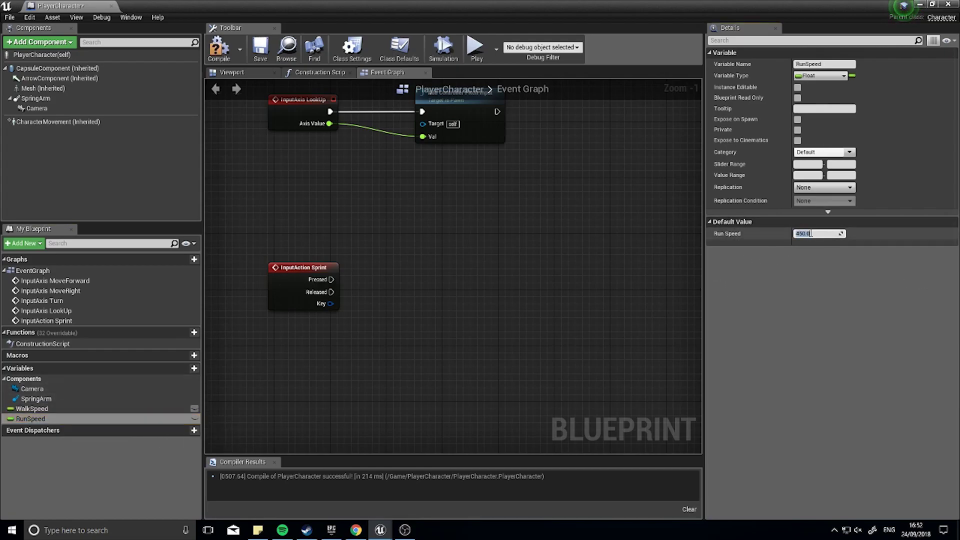
type("450.0")
key("Return")
left_click(218, 47)
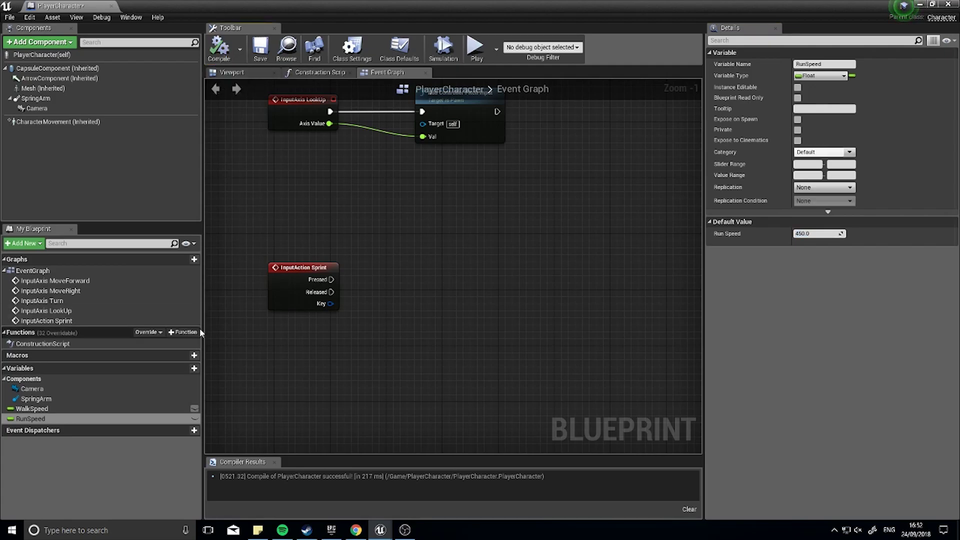
left_click(68, 409)
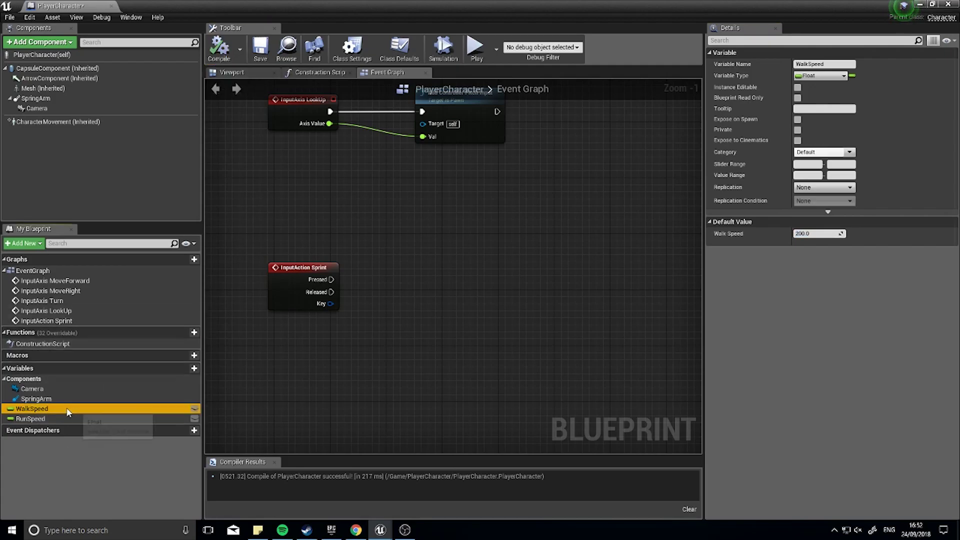
Step: Add a Character Movement reference beside the InputAction Sprint event and create a Set Max Walk Speed node from it
left_click(52, 123)
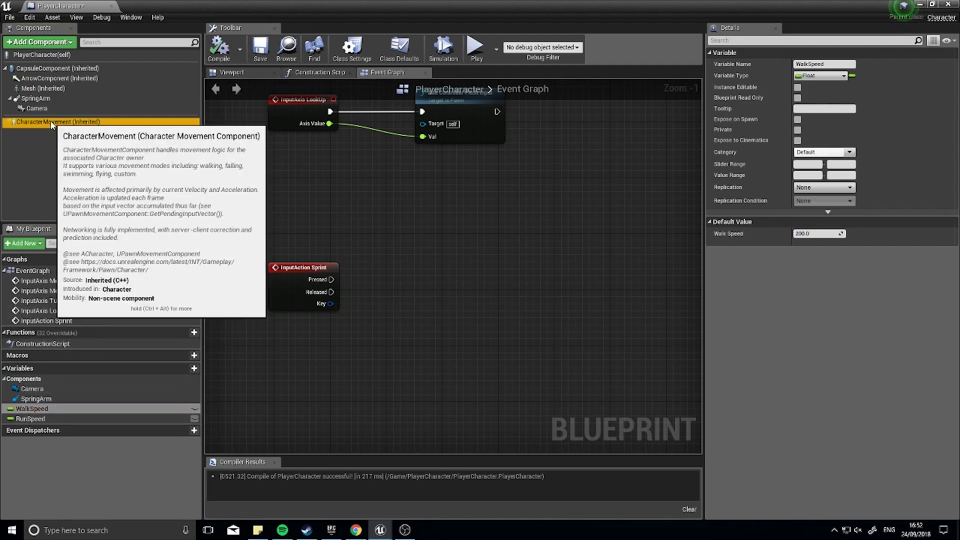
left_click_drag(52, 123, 379, 297)
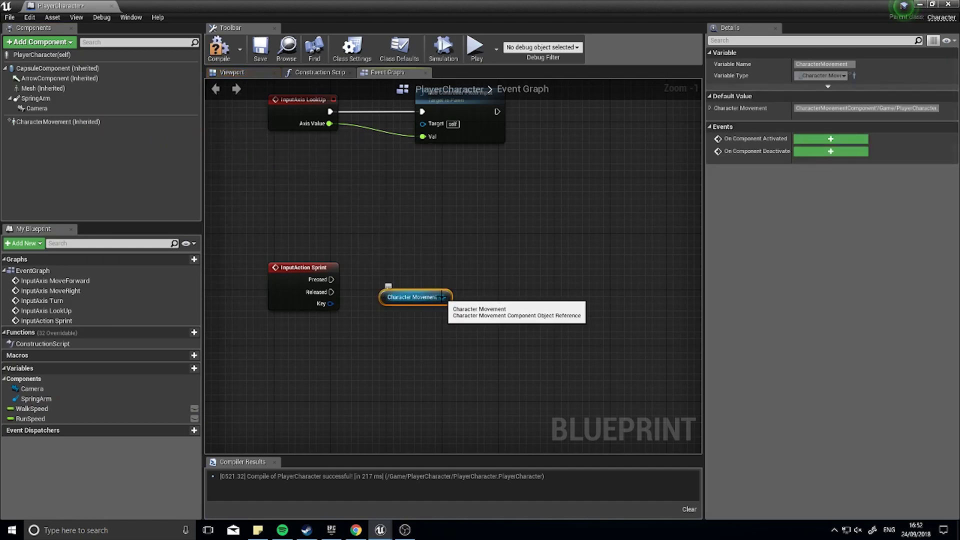
left_click_drag(442, 297, 504, 267)
type("se")
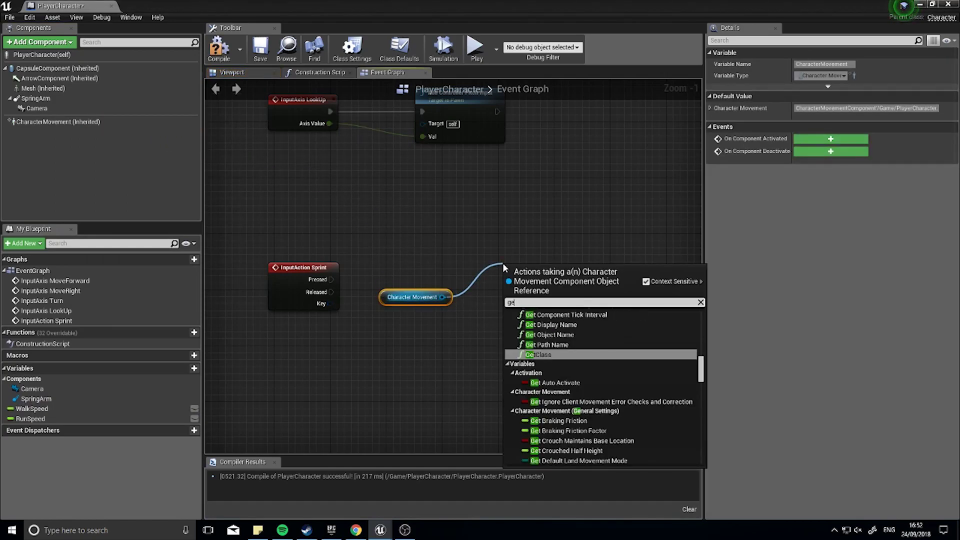
type("t maz")
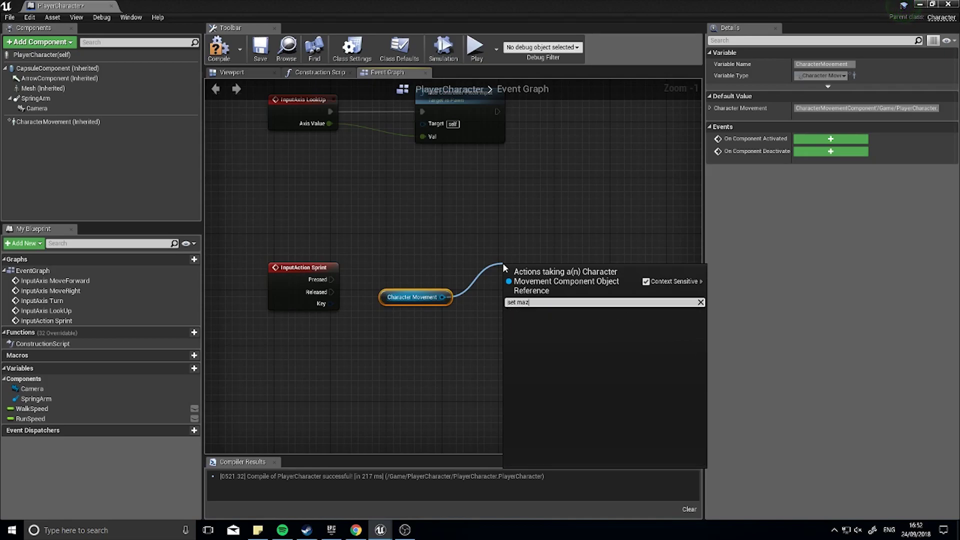
key("BackSpace")
type("x ")
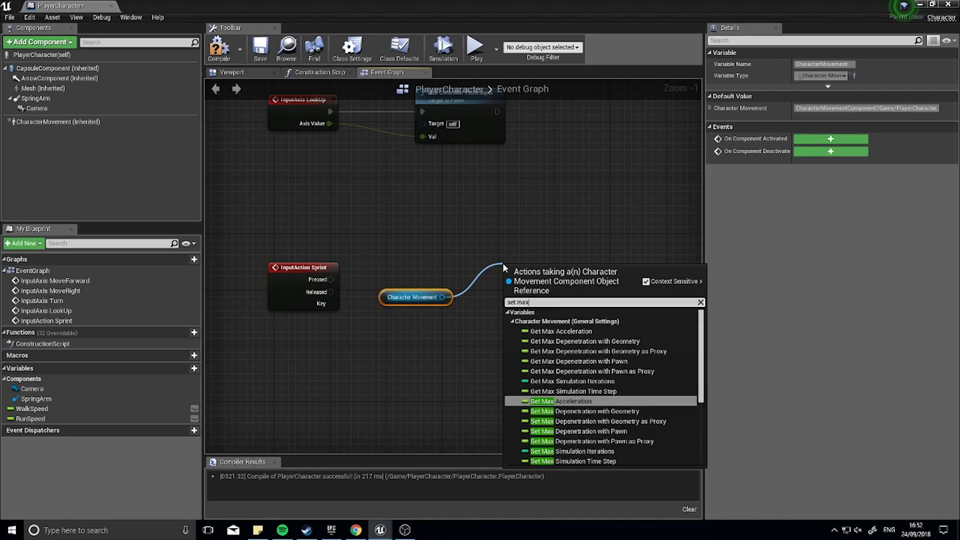
type("wal")
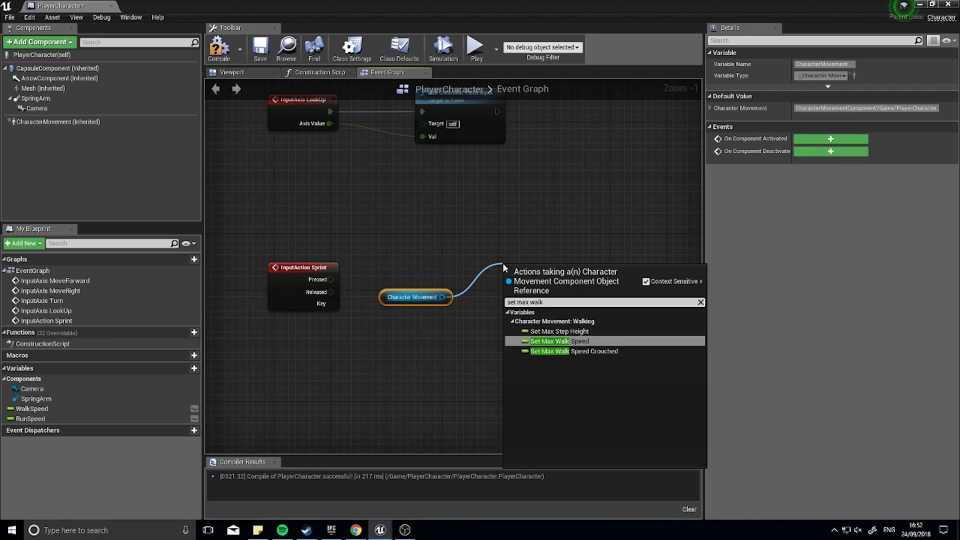
type("k")
left_click(560, 341)
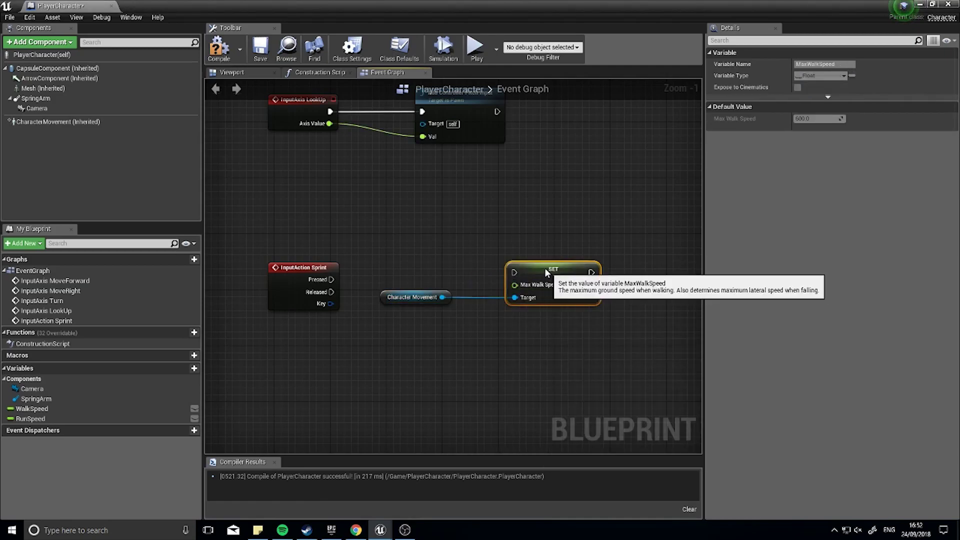
Step: Connect Sprint's Pressed output to the Set Max Walk Speed node, tidy the layout and feed RunSpeed into its Max Walk Speed input
left_click_drag(512, 271, 331, 280)
left_click_drag(546, 270, 546, 277)
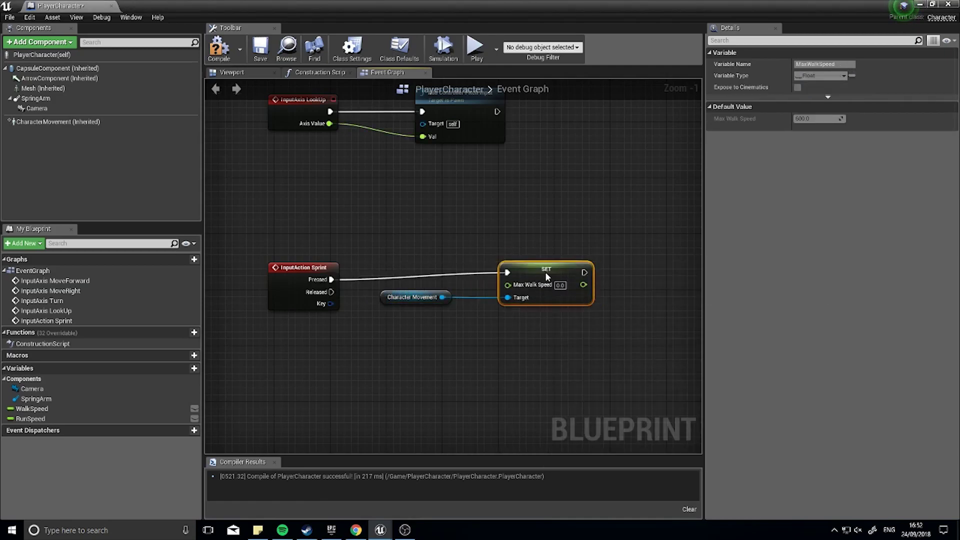
left_click_drag(382, 297, 413, 339)
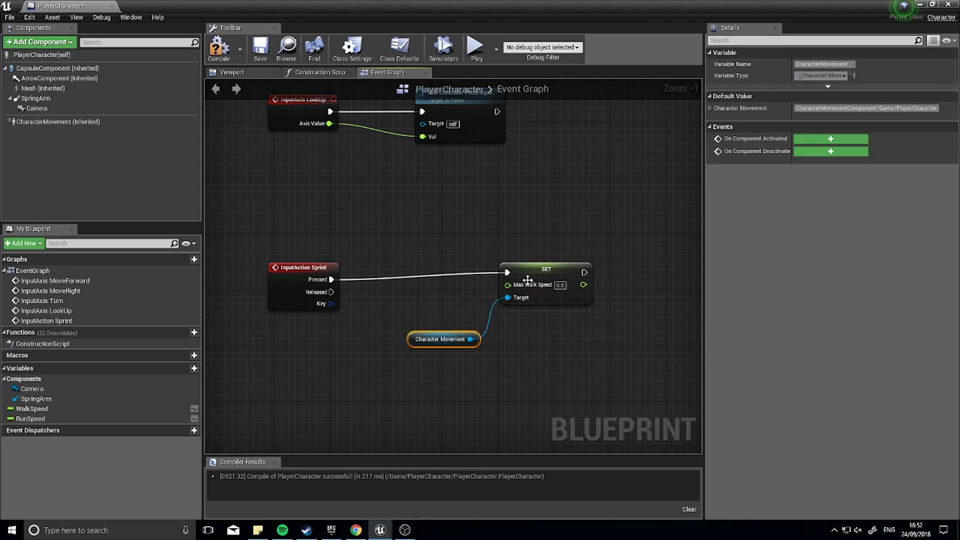
left_click_drag(554, 294, 554, 272)
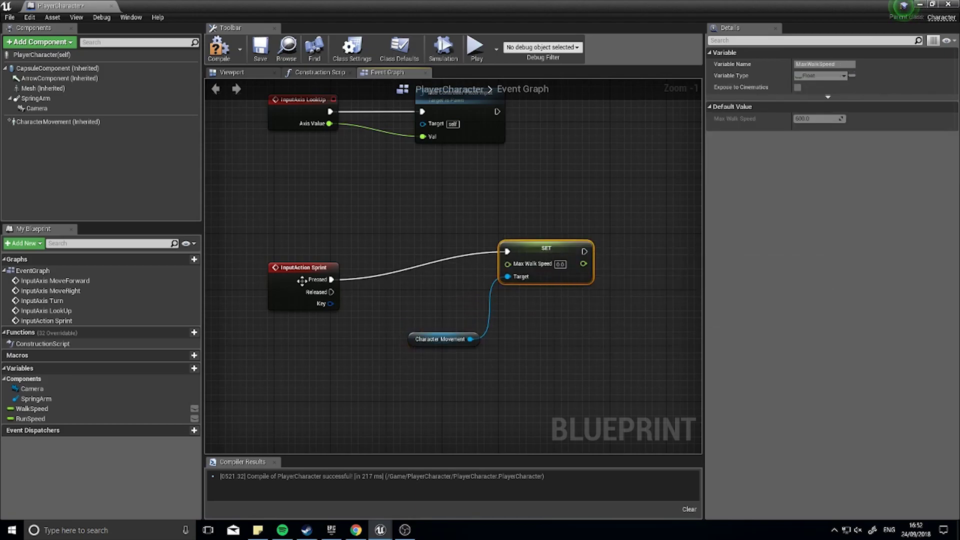
left_click_drag(30, 419, 510, 270)
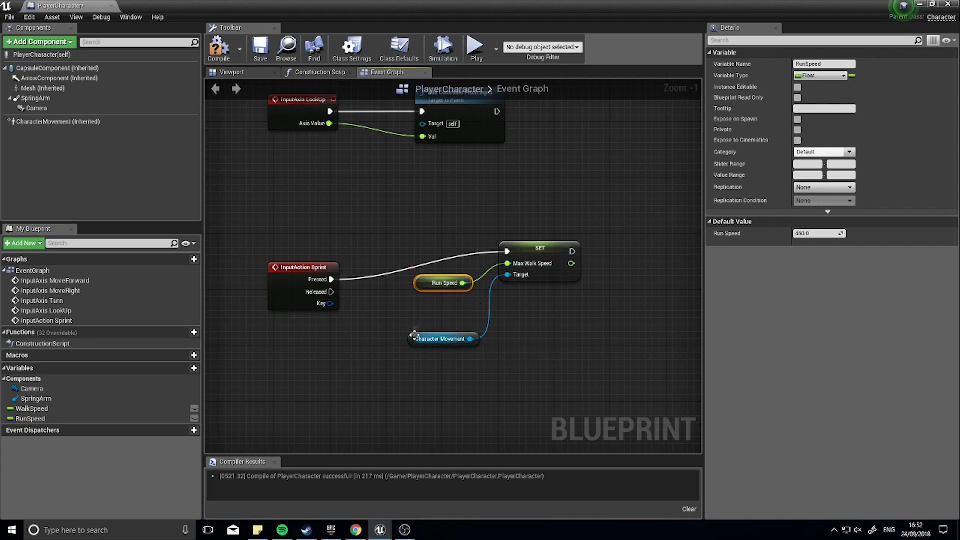
Step: Create a second Set Max Walk Speed node from Character Movement below the first and connect it to Sprint's Released output
left_click_drag(414, 335, 515, 367)
type("set")
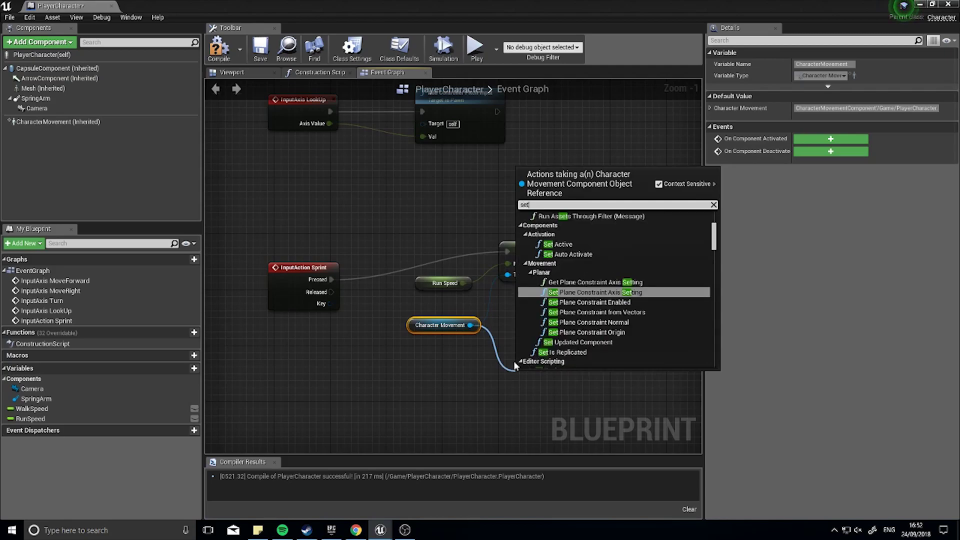
type(" max walk")
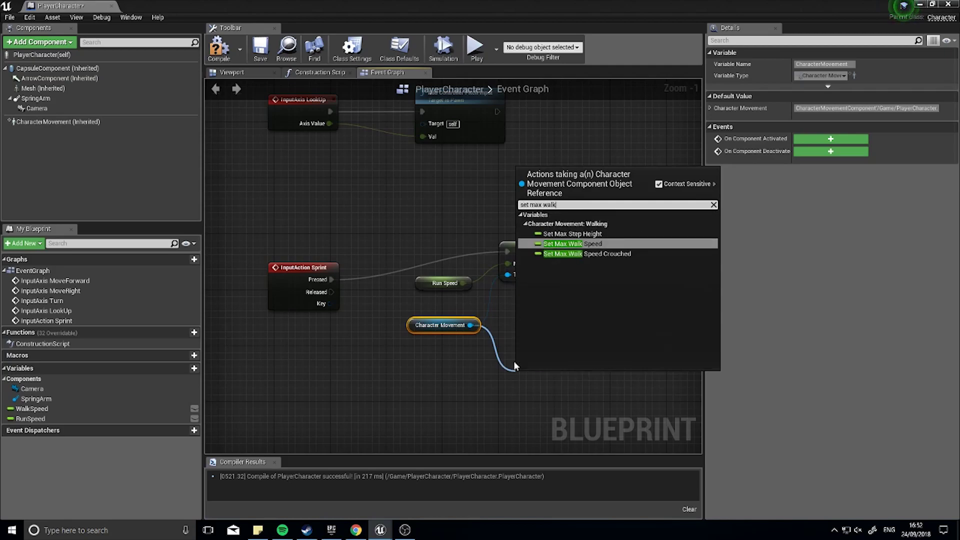
key("Return")
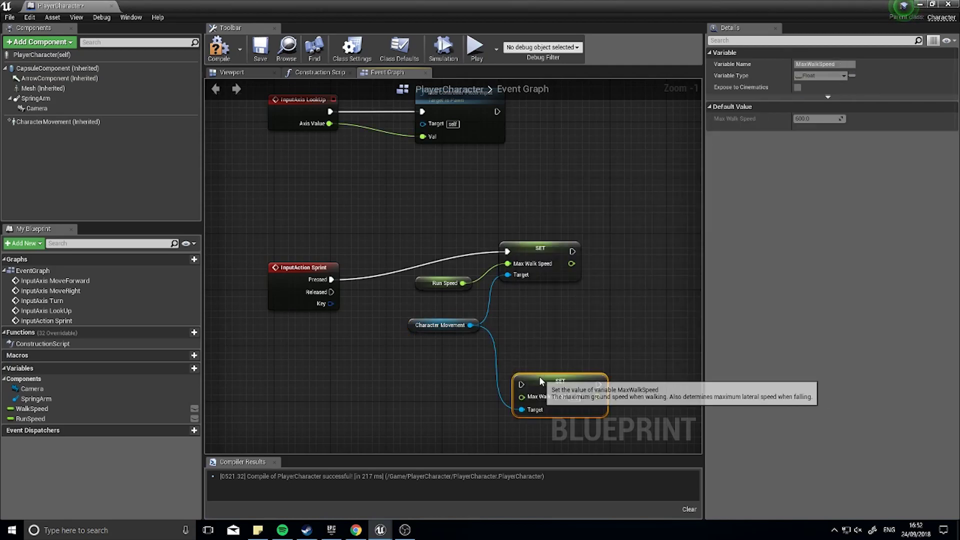
left_click_drag(539, 376, 331, 292)
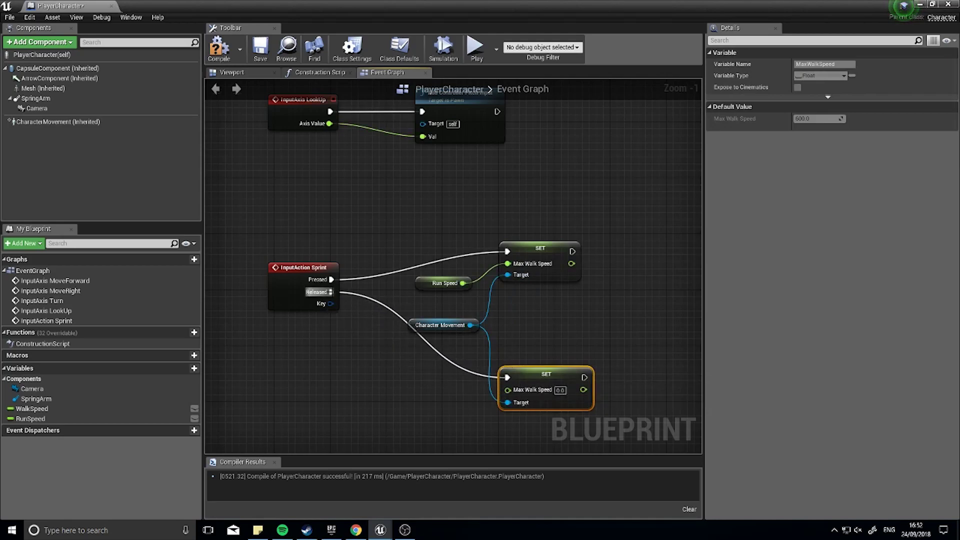
Step: Feed WalkSpeed into the lower Set Max Walk Speed node, align the WalkSpeed and Sprint nodes, and compile the blueprint
left_click_drag(32, 408, 508, 390)
left_click_drag(422, 400, 422, 392)
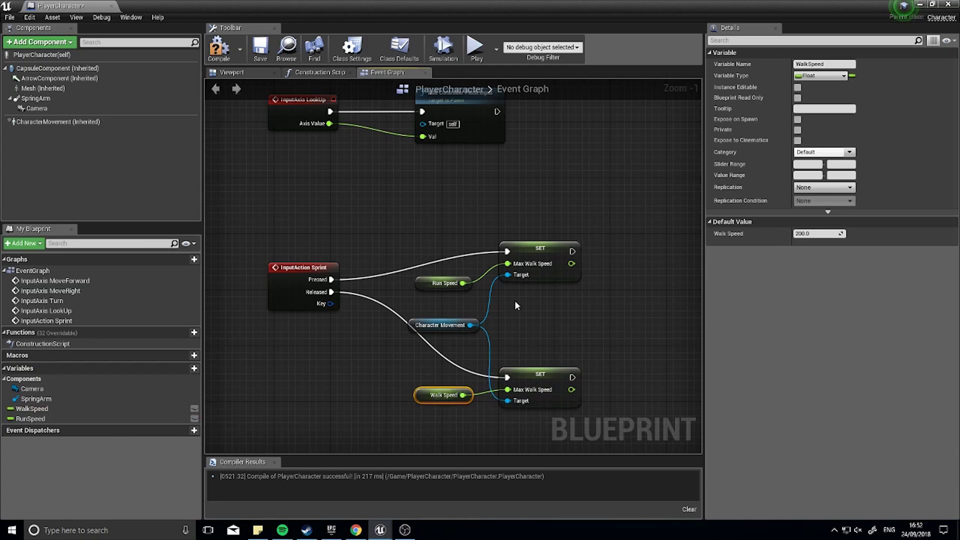
left_click_drag(305, 268, 305, 303)
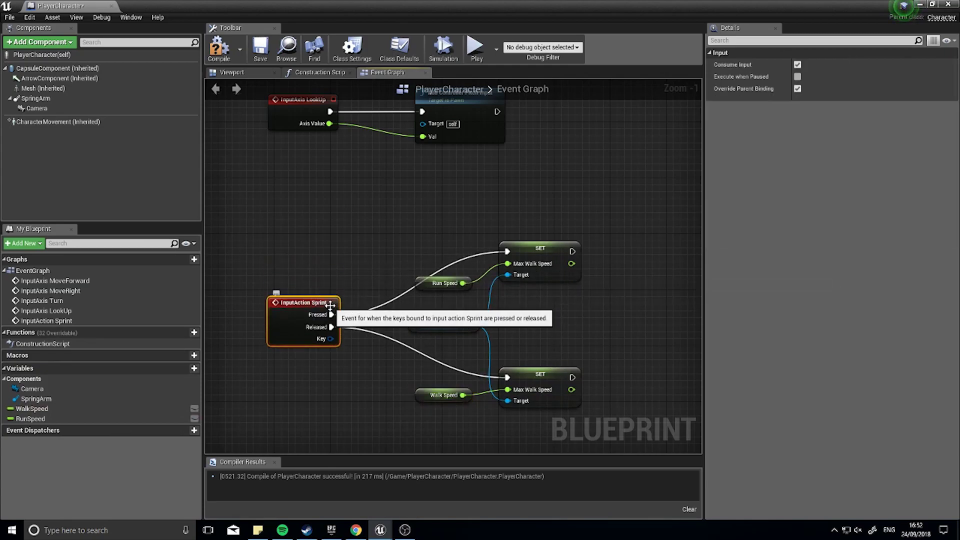
left_click(227, 58)
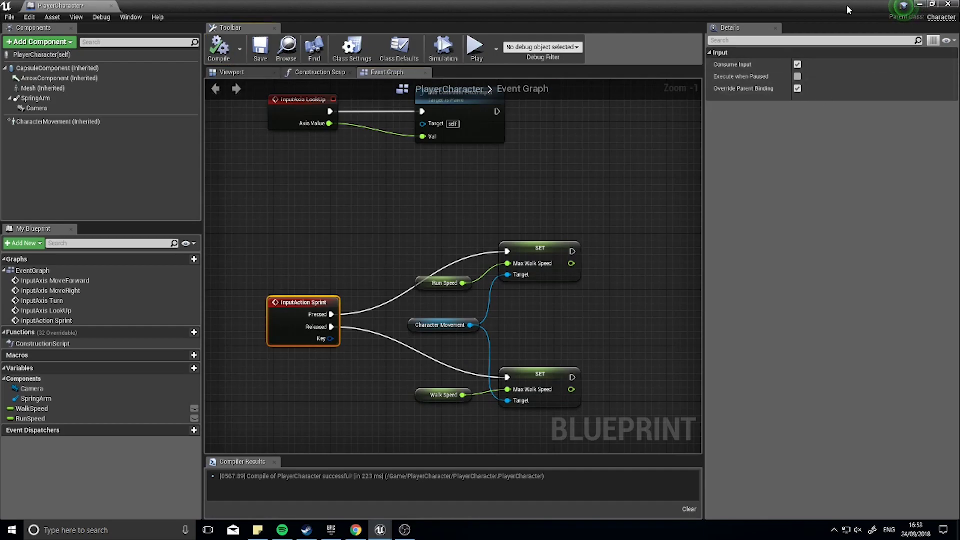
Step: Return to the level and play-test the character's walking and sprinting, ending the session
left_click_drag(848, 10, 777, 104)
left_click(807, 101)
left_click(553, 38)
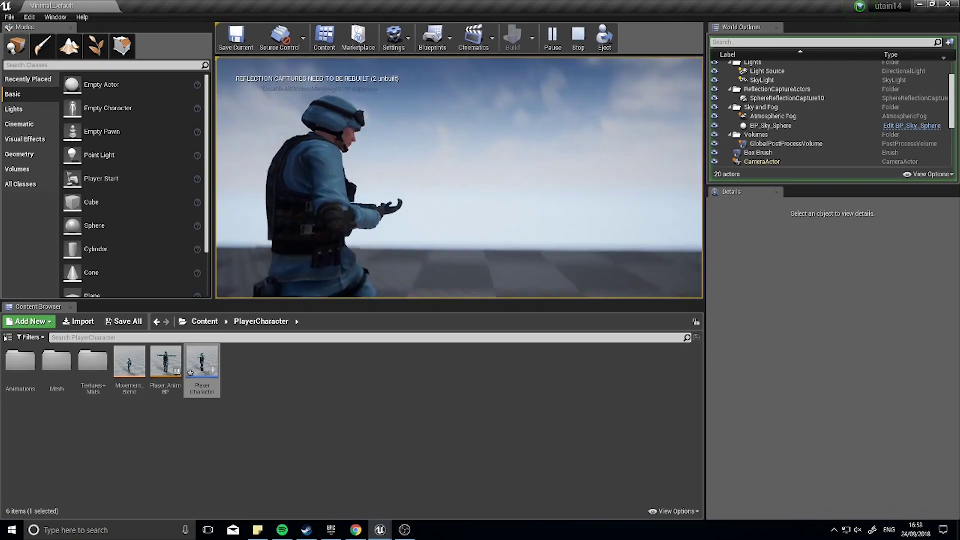
key("Escape")
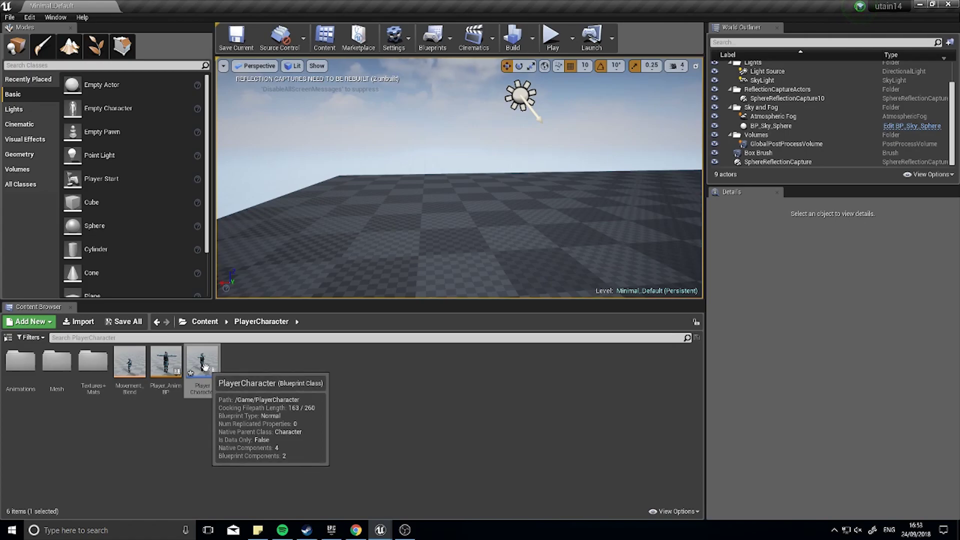
Step: Open the run_forward animation from the Animations folder, examine it from the side in the preview, and close it
left_click(21, 369)
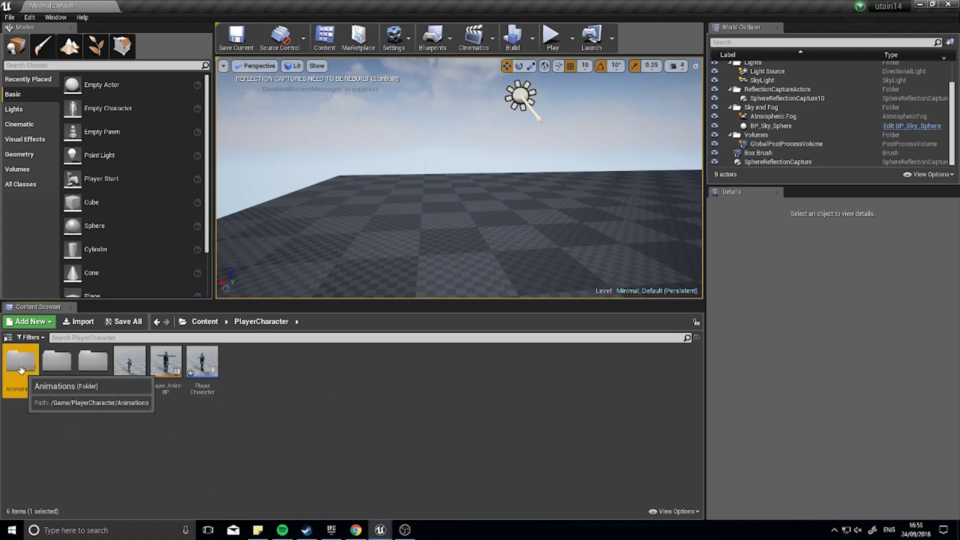
double_click(21, 369)
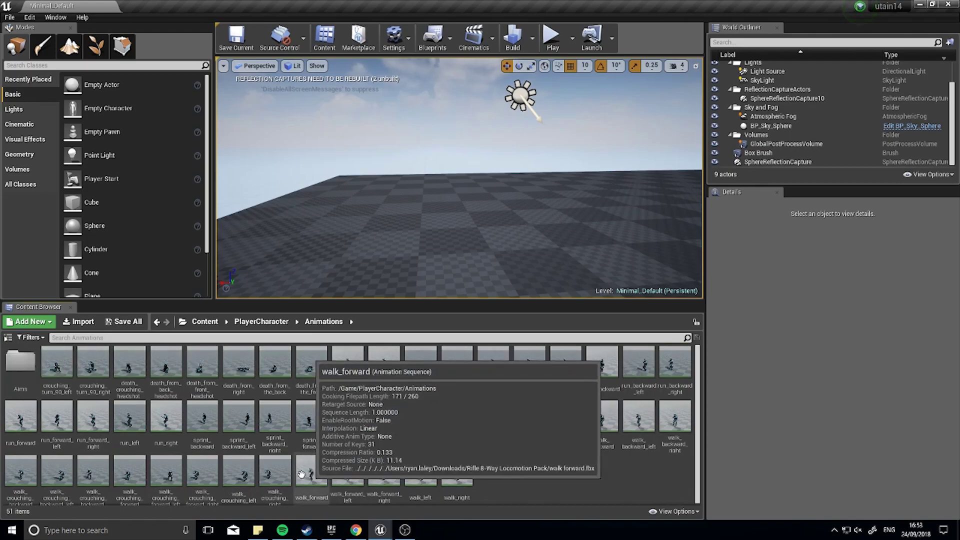
double_click(20, 420)
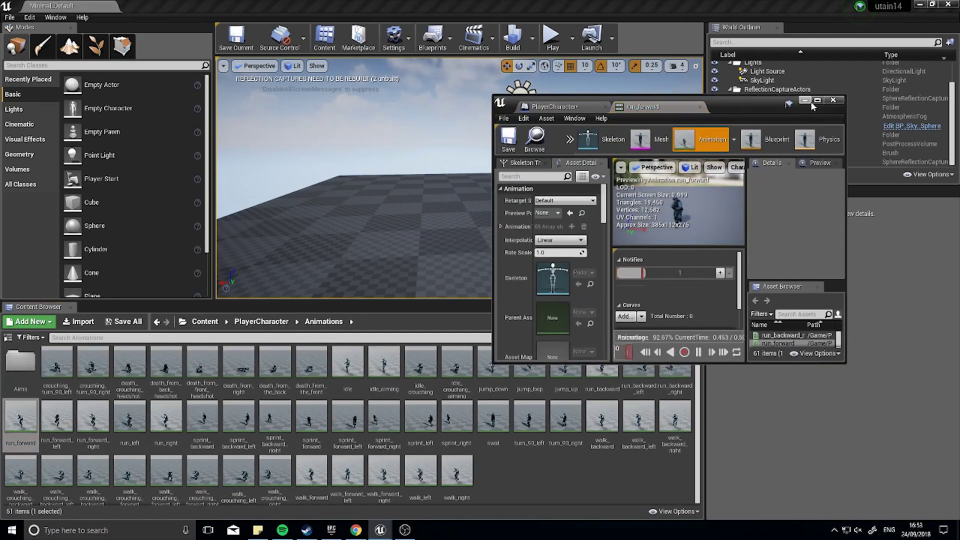
left_click(816, 100)
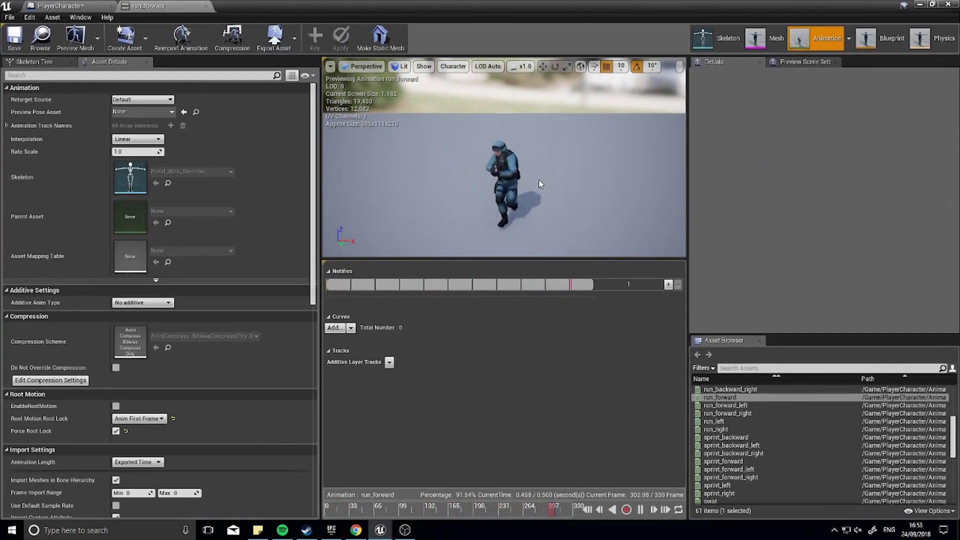
left_click_drag(541, 184, 500, 190, "alt")
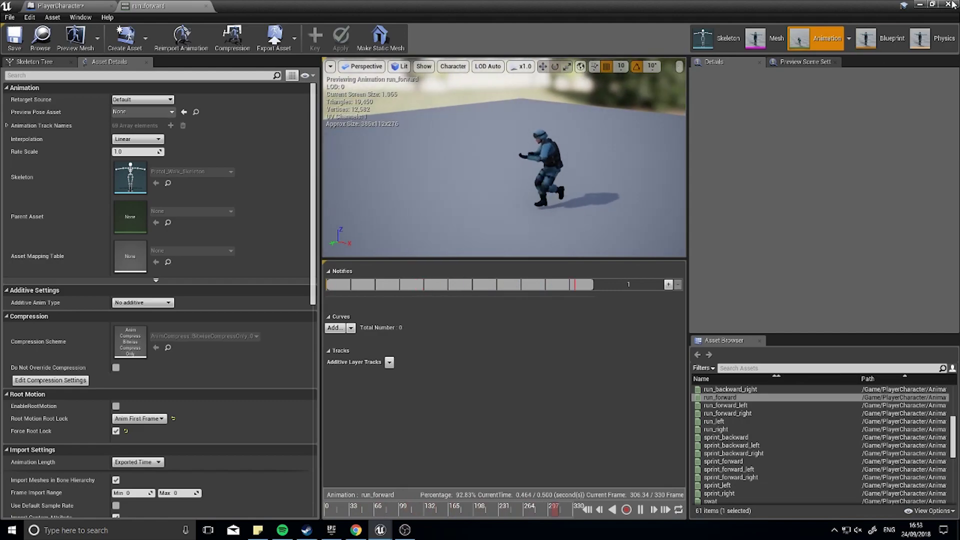
left_click_drag(750, 5, 699, 90)
left_click(816, 93)
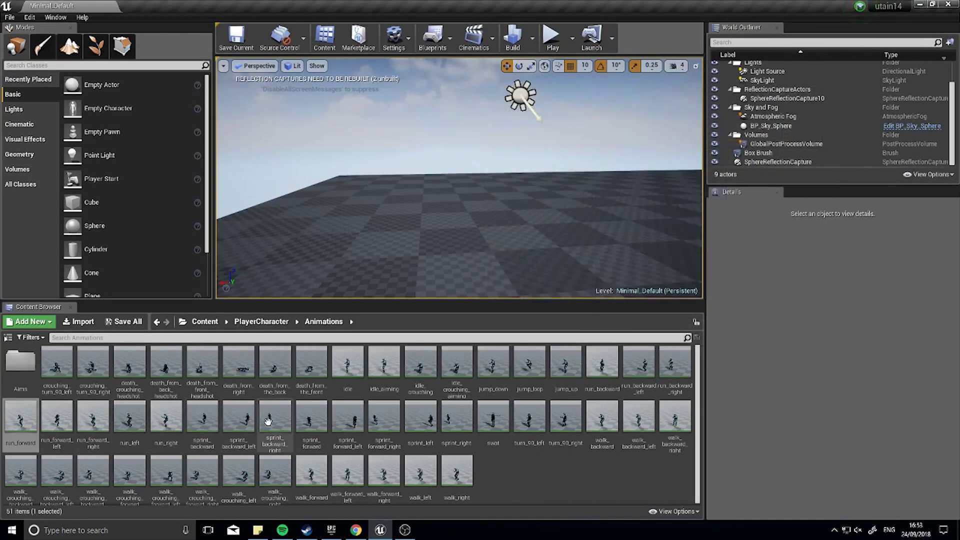
Step: Open the Movement_Blend blend space from the PlayerCharacter folder and set its Speed axis maximum to 450
left_click(256, 323)
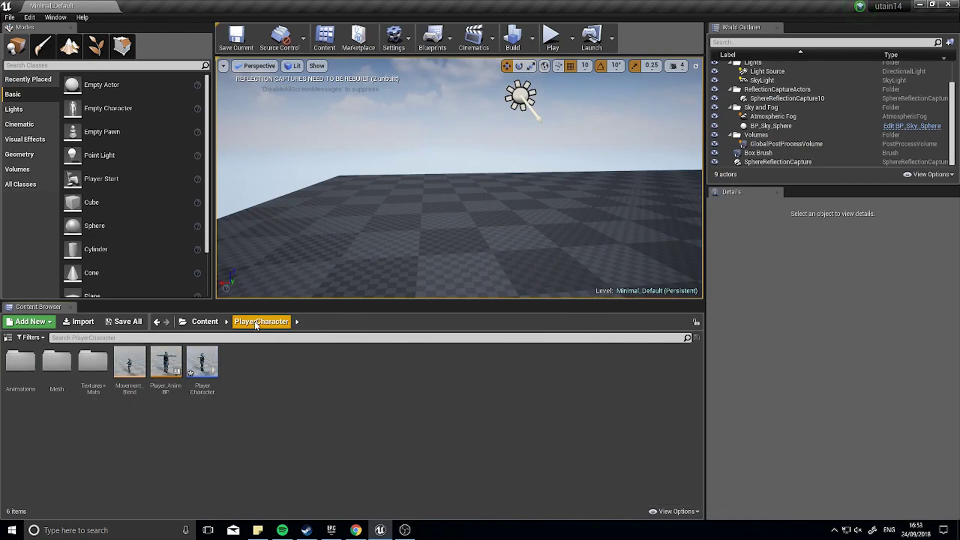
double_click(129, 361)
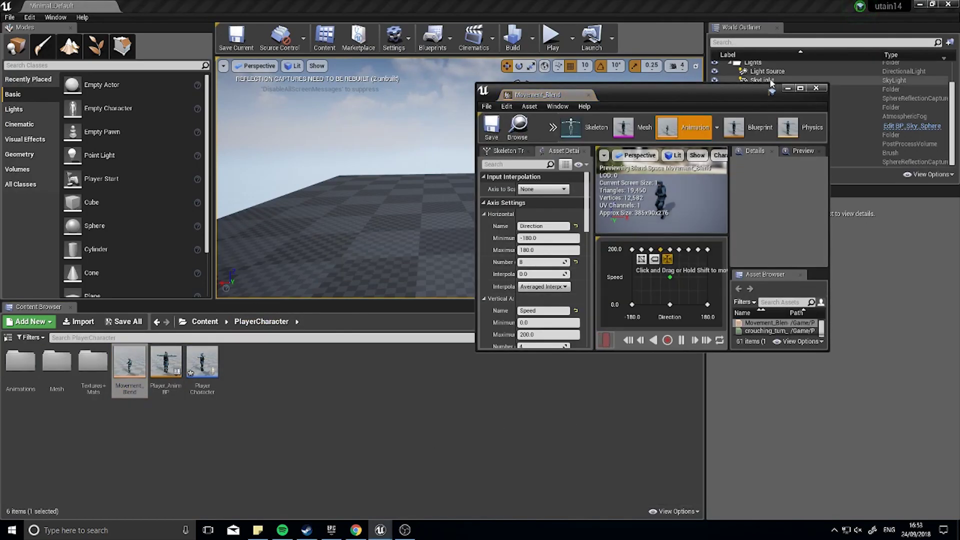
left_click(800, 88)
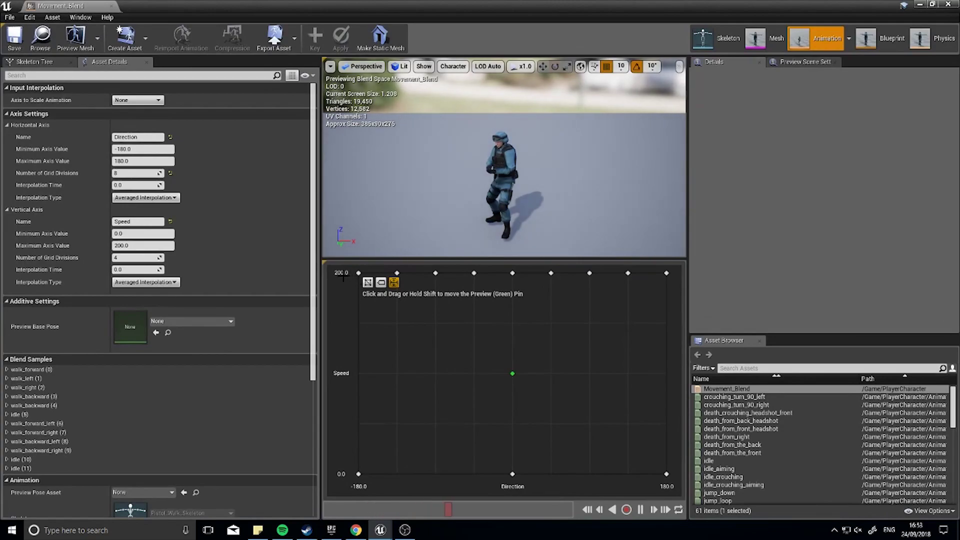
mouse_move(397, 273)
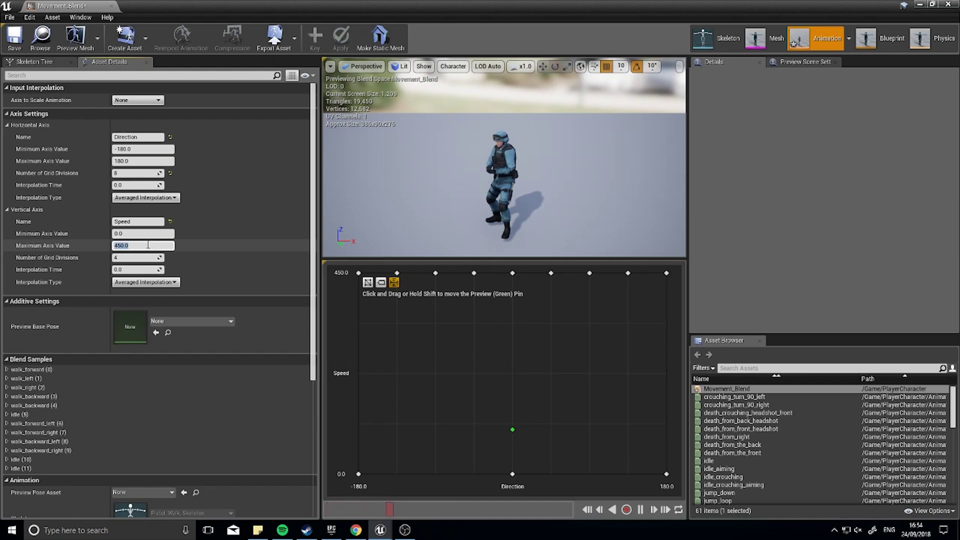
Step: Lower the row of walk samples at the graph's maximum speed to Speed 112.5, keeping their directions
mouse_move(359, 273)
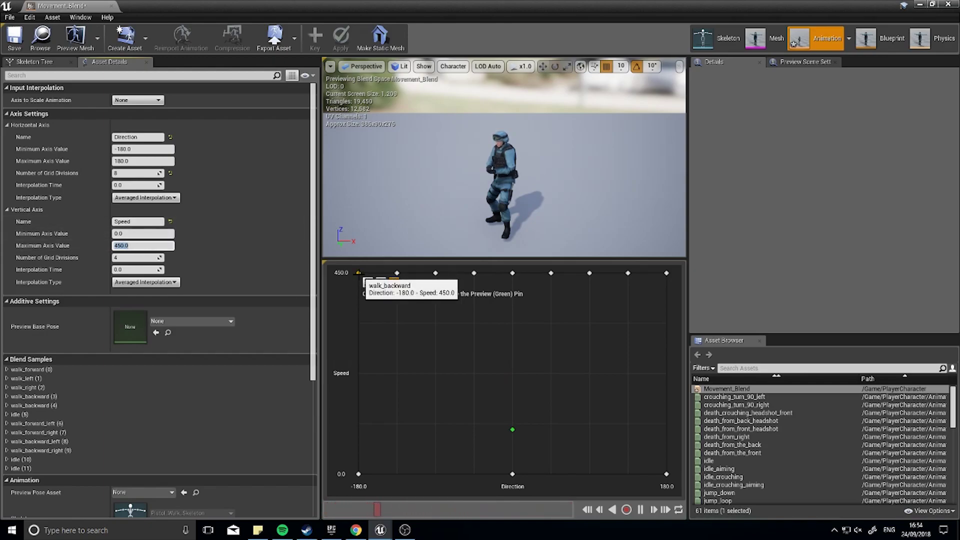
left_click_drag(359, 274, 367, 417)
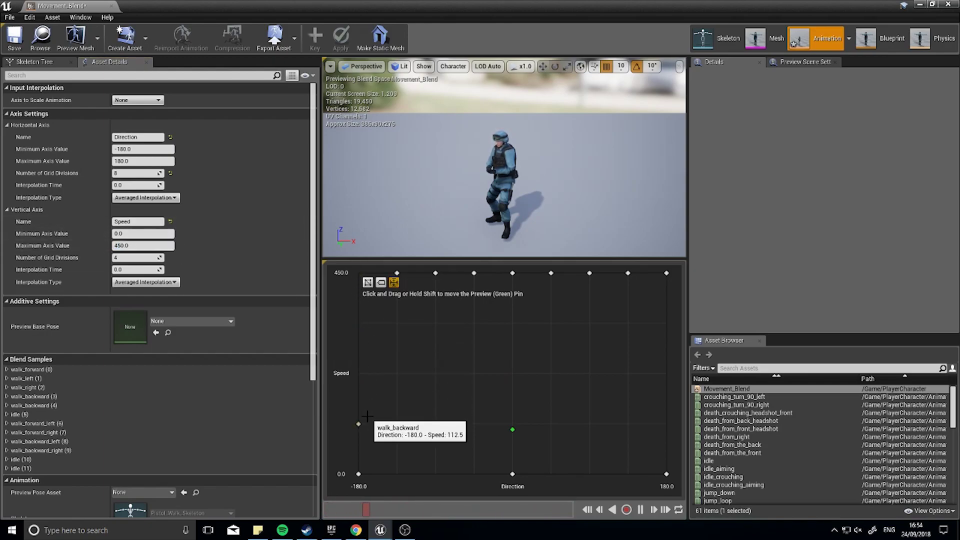
left_click_drag(397, 273, 398, 424)
left_click_drag(435, 273, 436, 424)
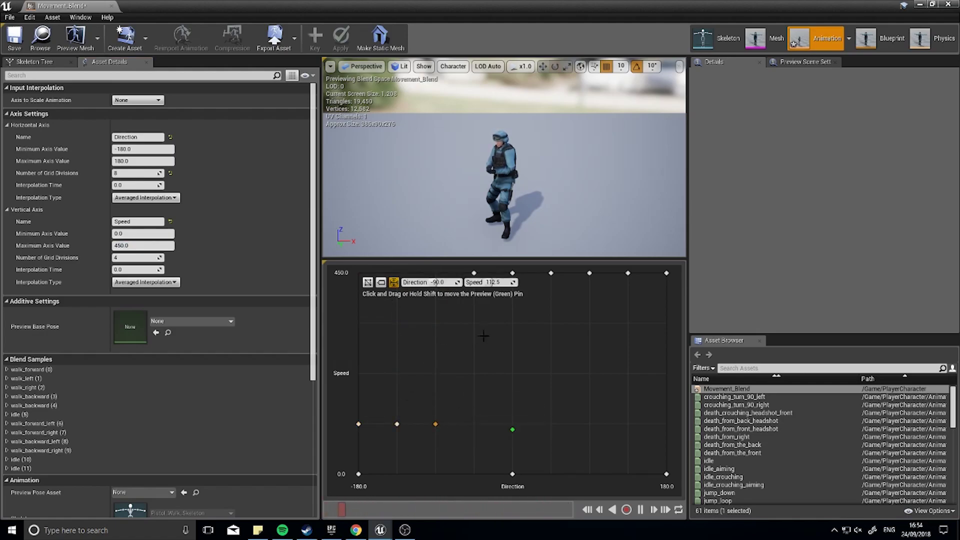
left_click_drag(473, 273, 475, 423)
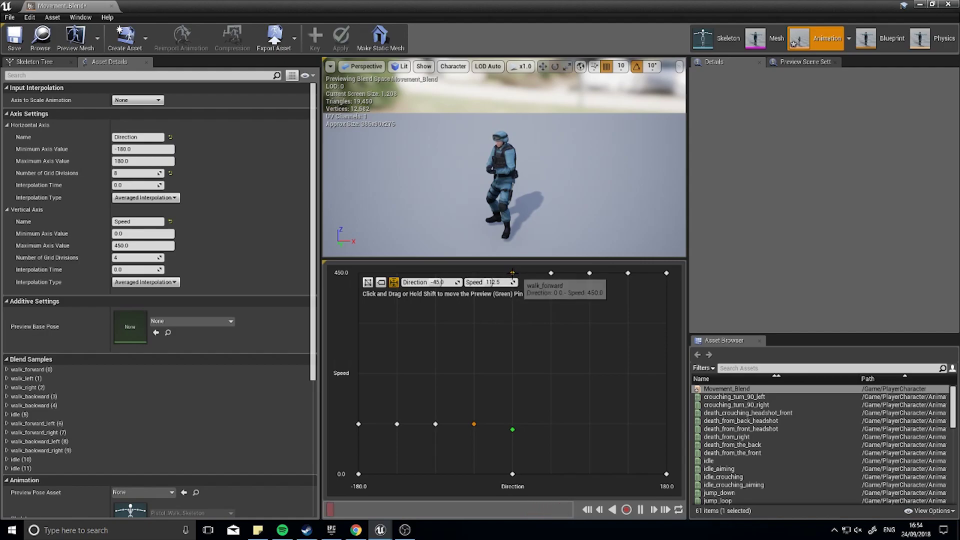
left_click_drag(512, 273, 517, 407)
left_click_drag(552, 273, 557, 409)
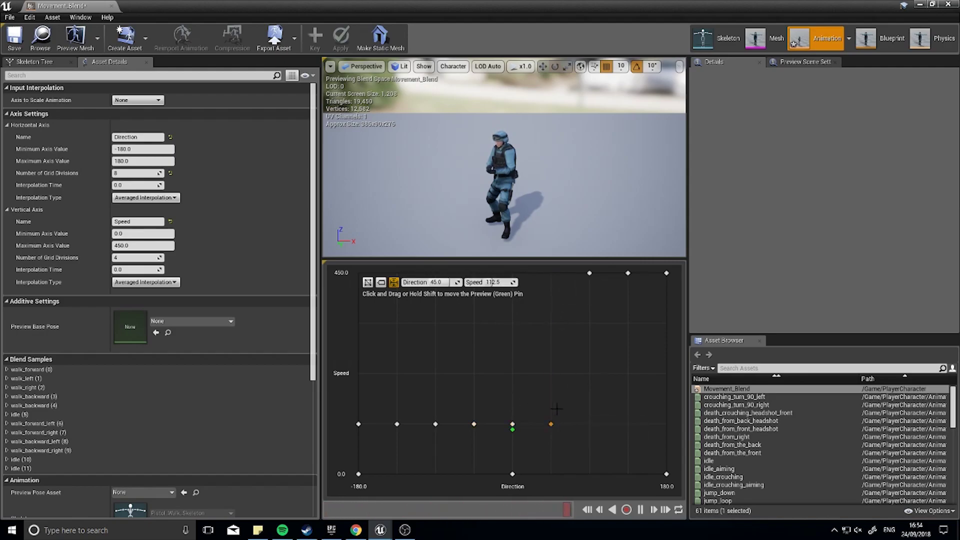
left_click_drag(589, 274, 591, 406)
left_click_drag(628, 273, 646, 408)
left_click_drag(666, 273, 666, 424)
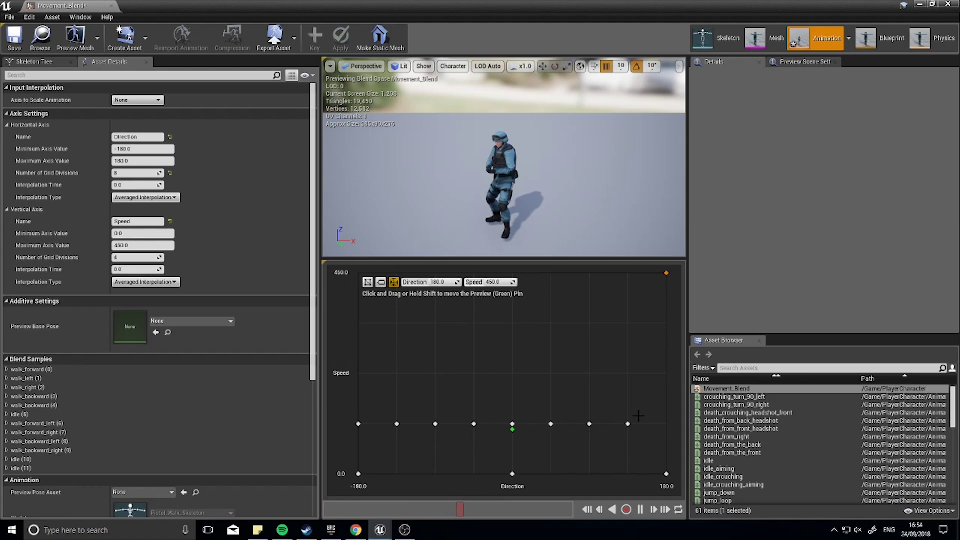
Step: Move the walk samples back up to Speed 450 at their same directions
left_click_drag(633, 423, 622, 290)
left_click_drag(589, 424, 590, 273)
left_click_drag(551, 424, 551, 273)
left_click_drag(510, 427, 516, 276)
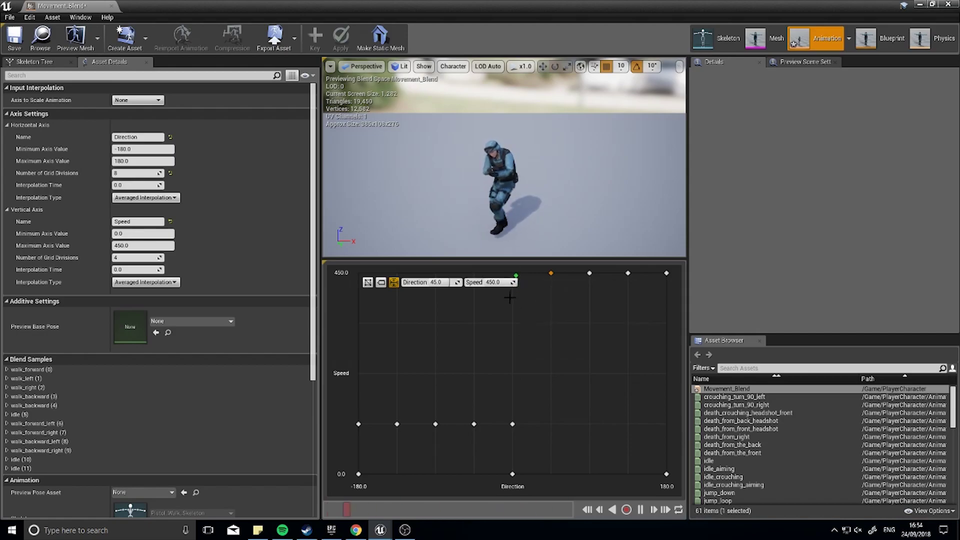
left_click_drag(512, 424, 508, 280)
left_click_drag(474, 424, 474, 275)
left_click(365, 429)
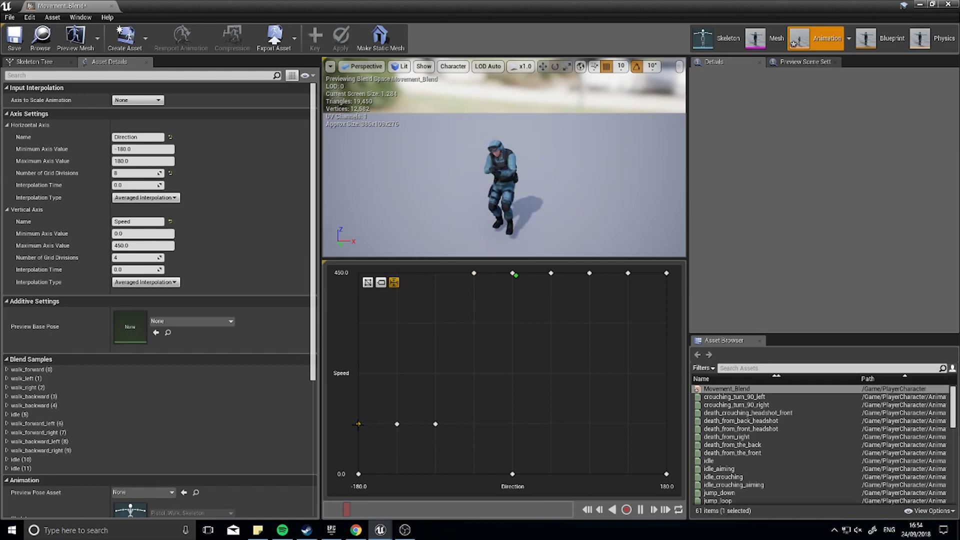
left_click(359, 424)
left_click(435, 424)
left_click(397, 424)
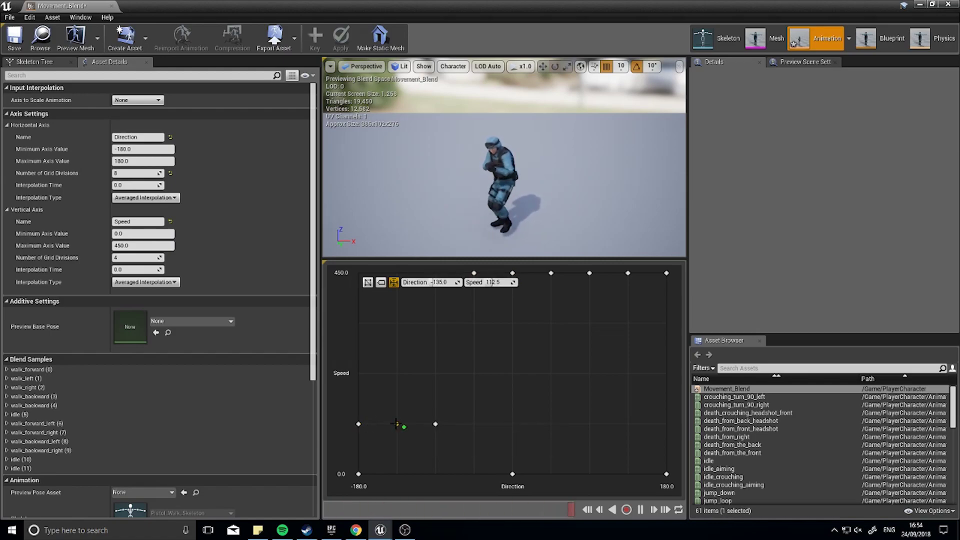
left_click_drag(360, 424, 359, 277)
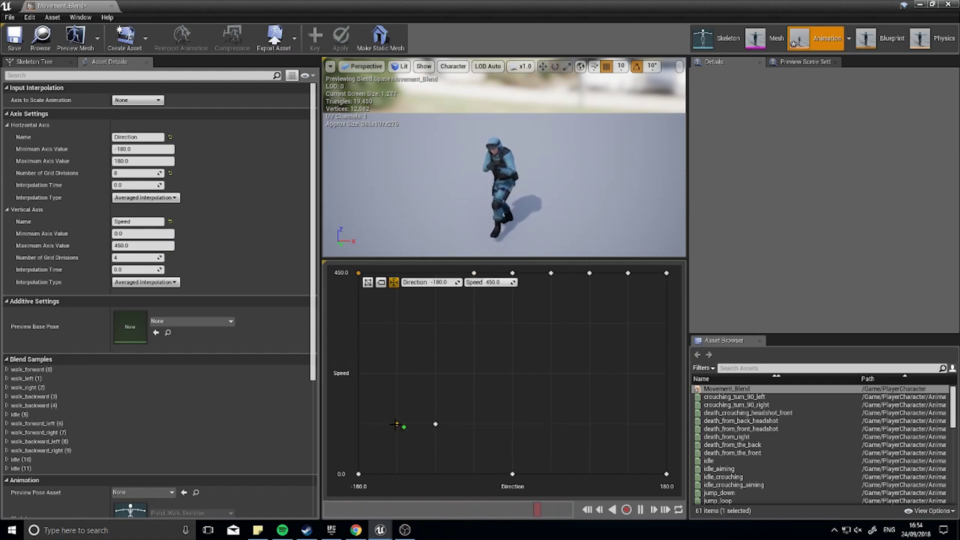
left_click_drag(397, 424, 399, 278)
left_click_drag(436, 424, 436, 273)
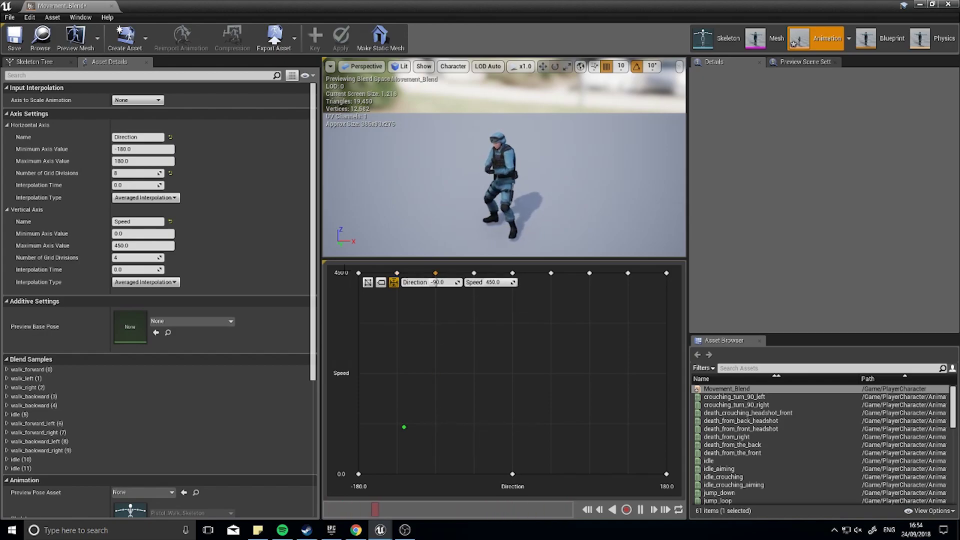
Step: Set the Speed axis maximum to 200, save the blend space and close it
left_click(133, 245)
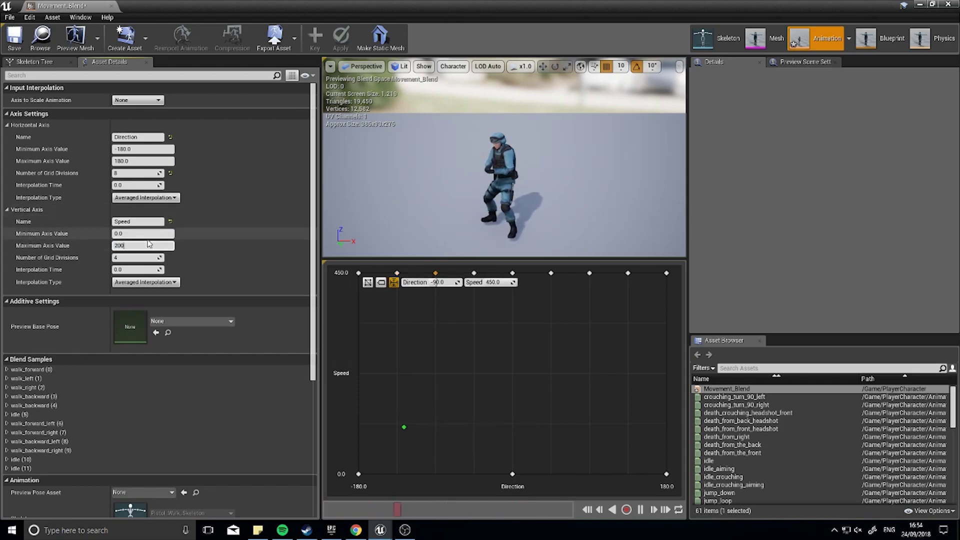
left_click(14, 37)
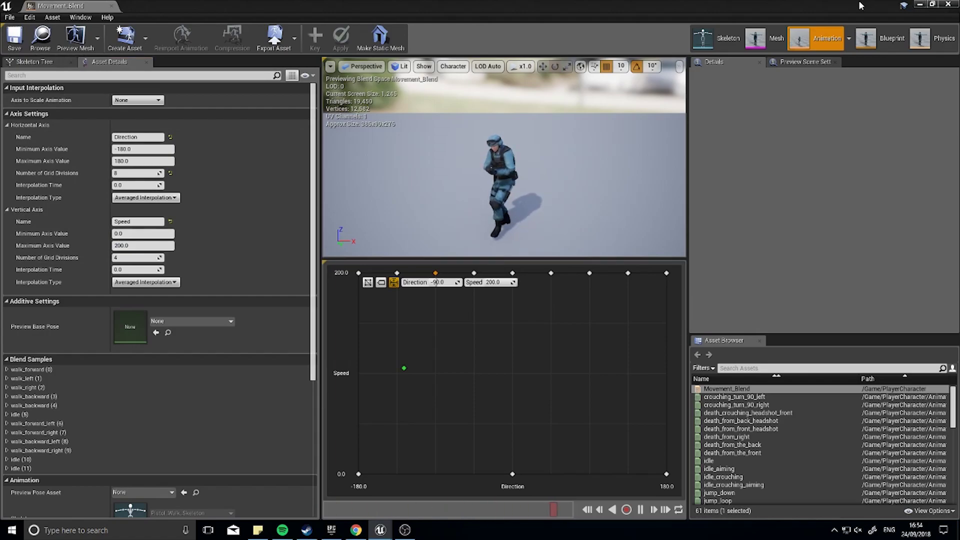
left_click_drag(861, 5, 881, 57)
left_click(882, 56)
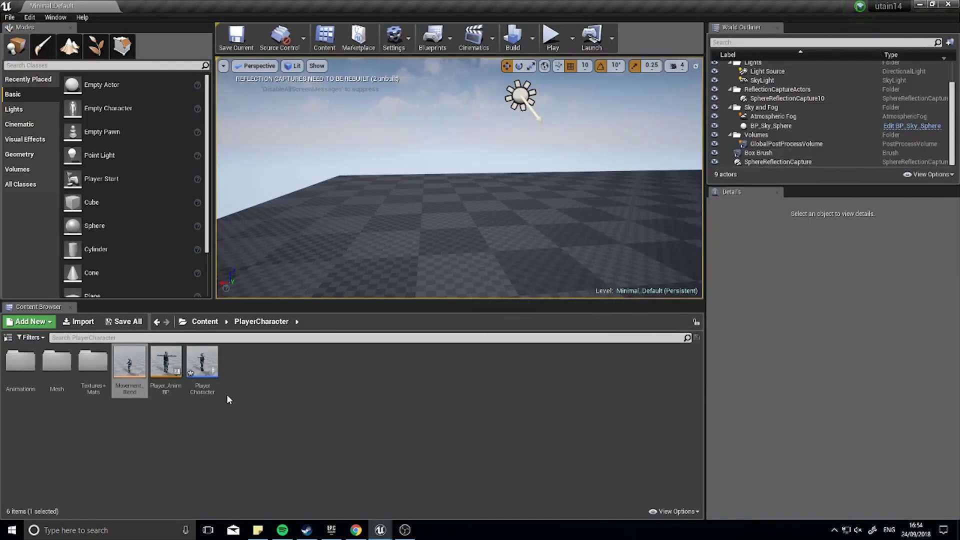
Step: Reopen the Movement_Blend blend space and set the Speed axis maximum to 450
double_click(130, 368)
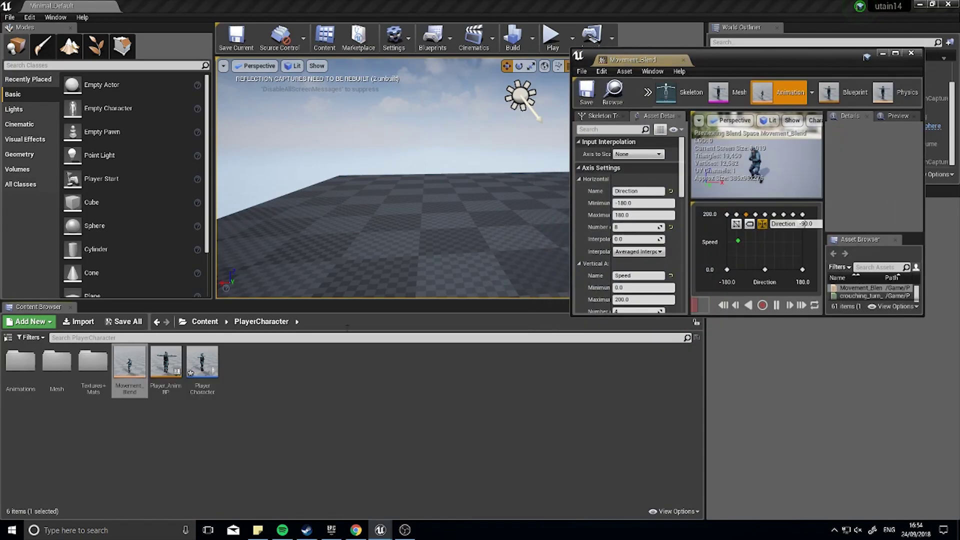
left_click(896, 53)
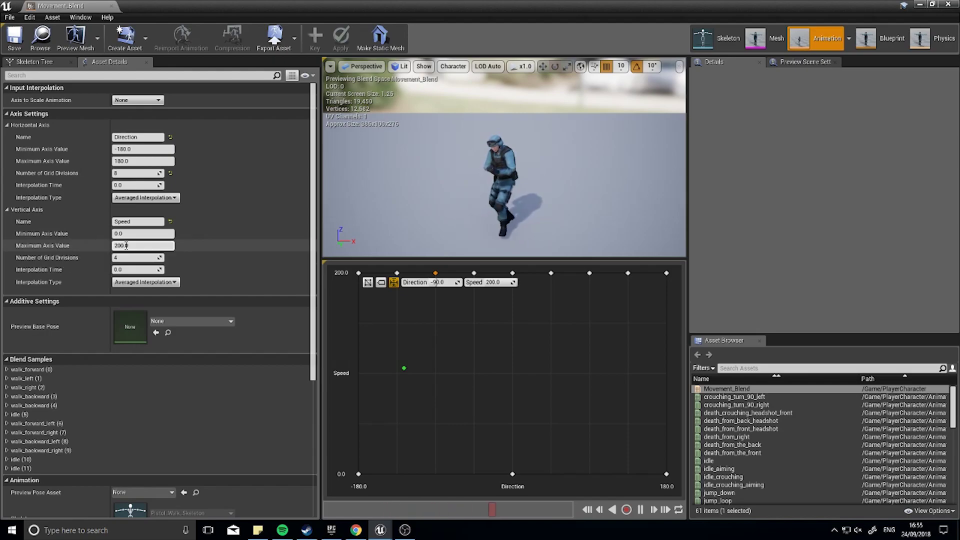
type("0")
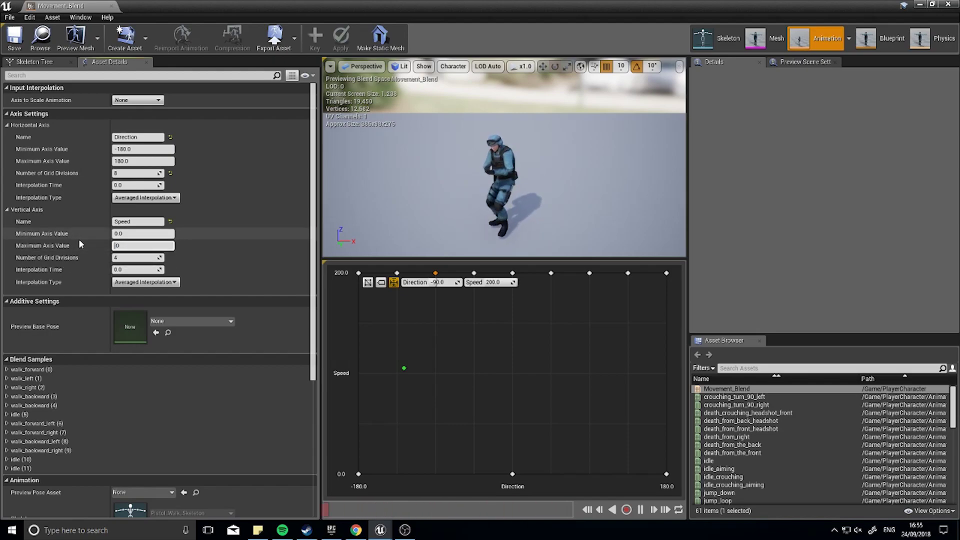
type("45")
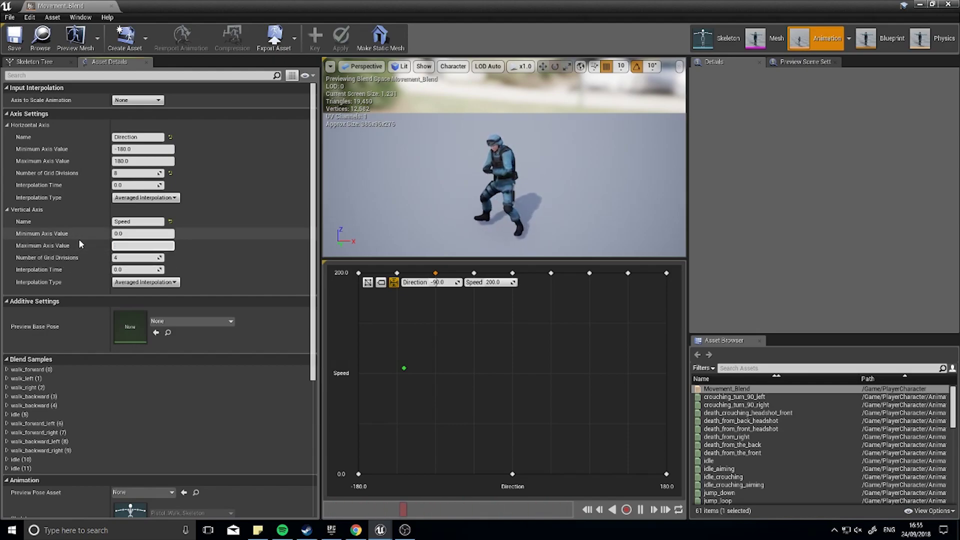
key("Return")
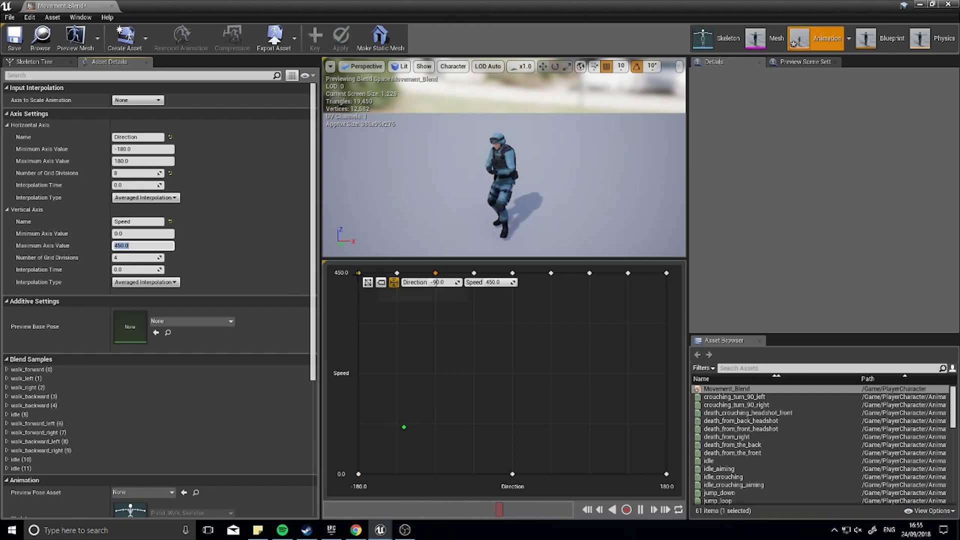
Step: Move the walk_backward sample at Direction -180 down to Speed 225
left_click(359, 273)
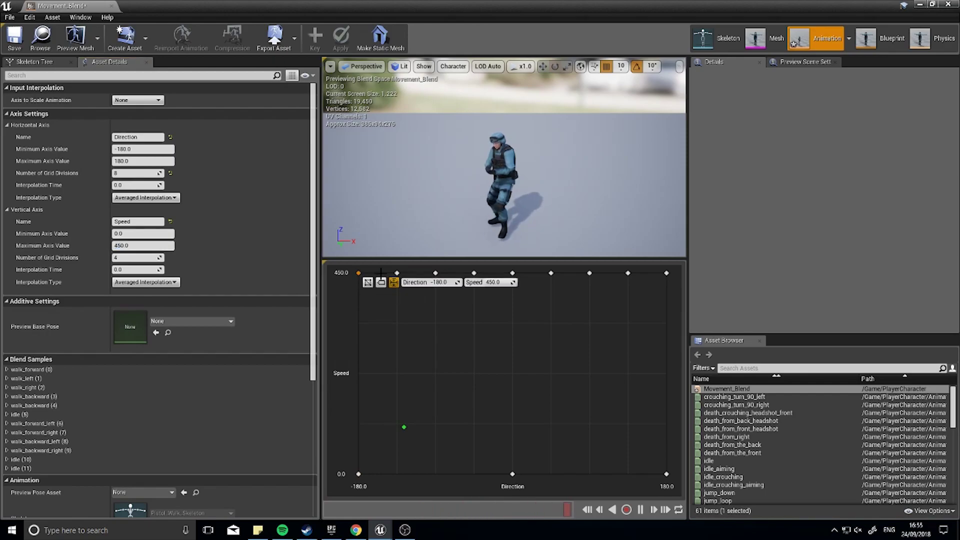
left_click(436, 273)
left_click(474, 273)
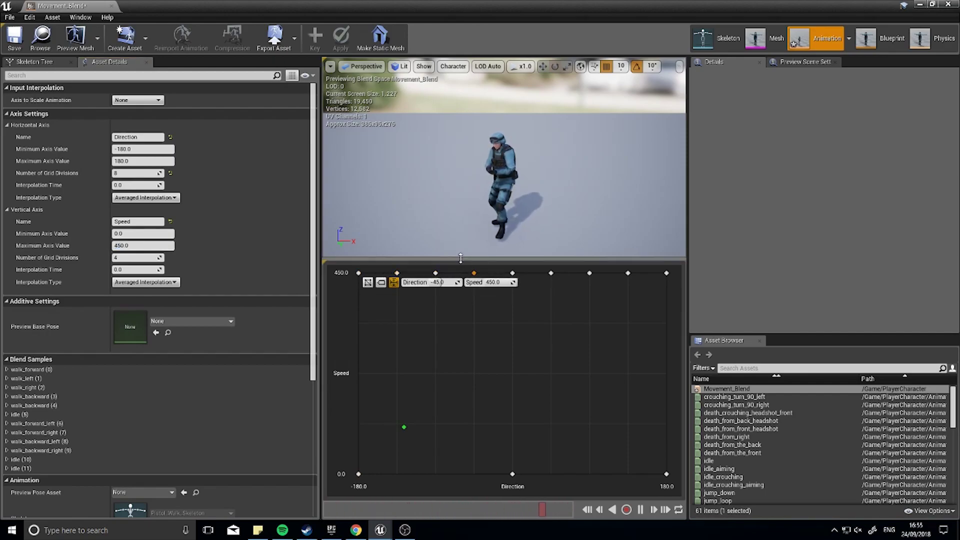
mouse_move(361, 270)
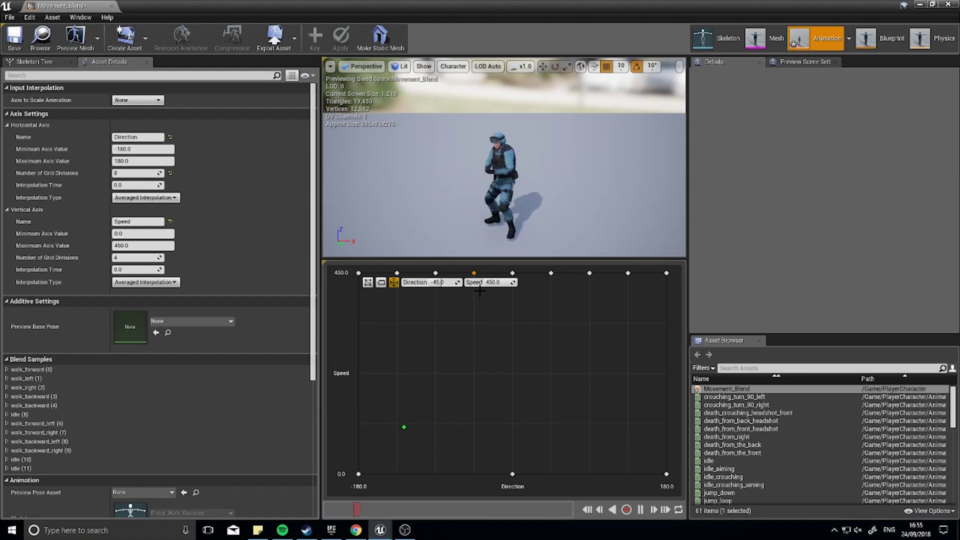
left_click_drag(359, 273, 358, 373)
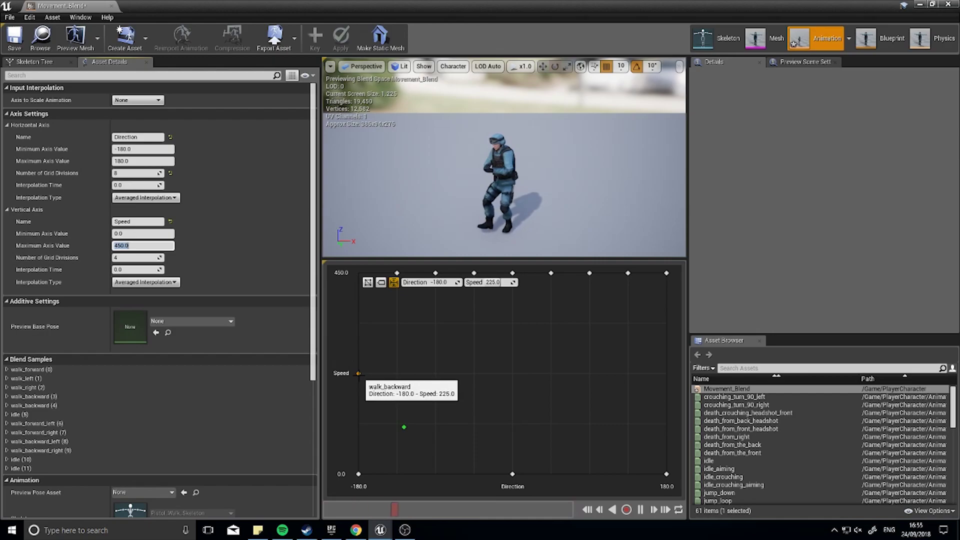
Step: Set the Speed axis to 9 grid divisions and move the walk_backward sample at Direction -180 to Speed 250
left_click(132, 258)
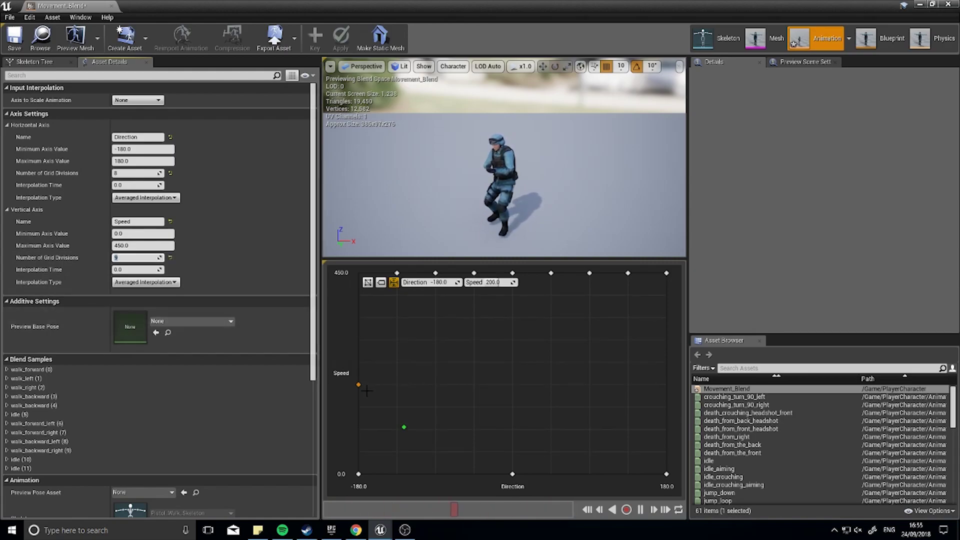
left_click_drag(359, 385, 364, 367)
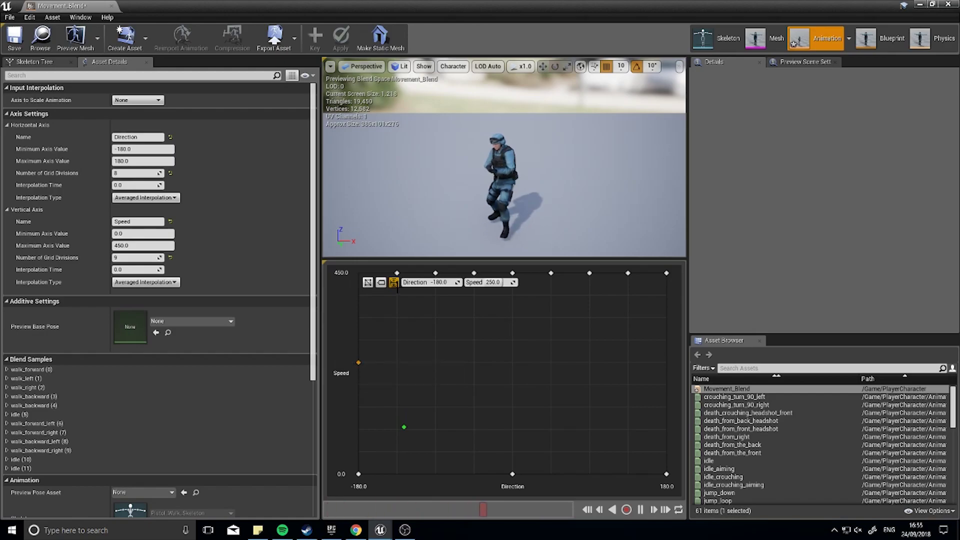
Step: Move the remaining walk samples in the Speed 450 row, from Direction -135 to 180, to Speed 250
left_click_drag(397, 273, 397, 362)
left_click_drag(436, 273, 436, 362)
left_click_drag(474, 273, 474, 362)
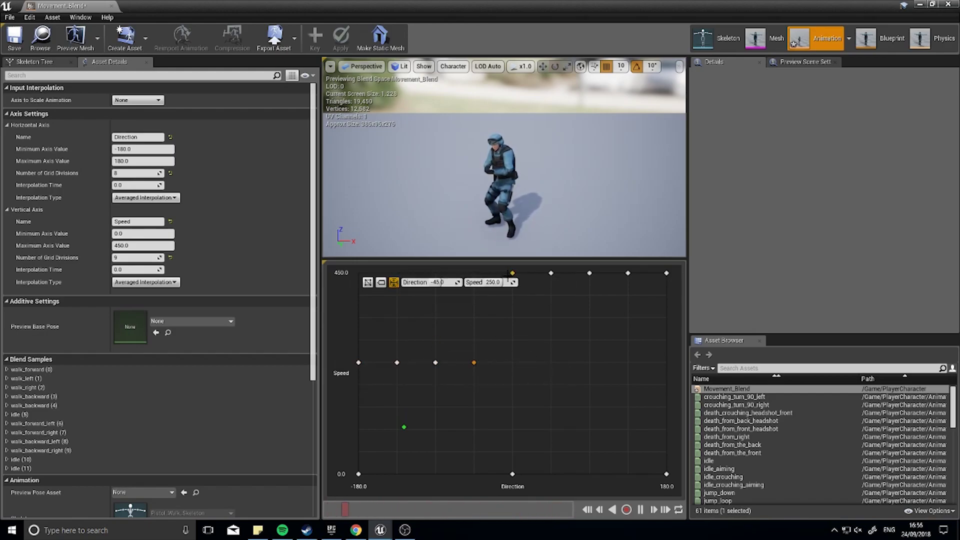
left_click_drag(513, 274, 513, 362)
left_click_drag(551, 274, 552, 363)
left_click_drag(590, 273, 590, 362)
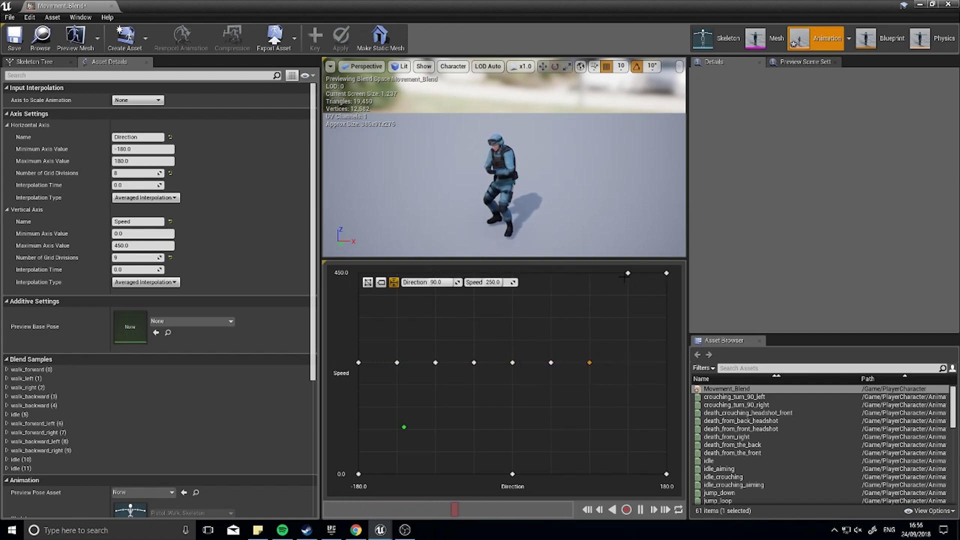
left_click_drag(628, 273, 628, 363)
left_click_drag(666, 273, 667, 362)
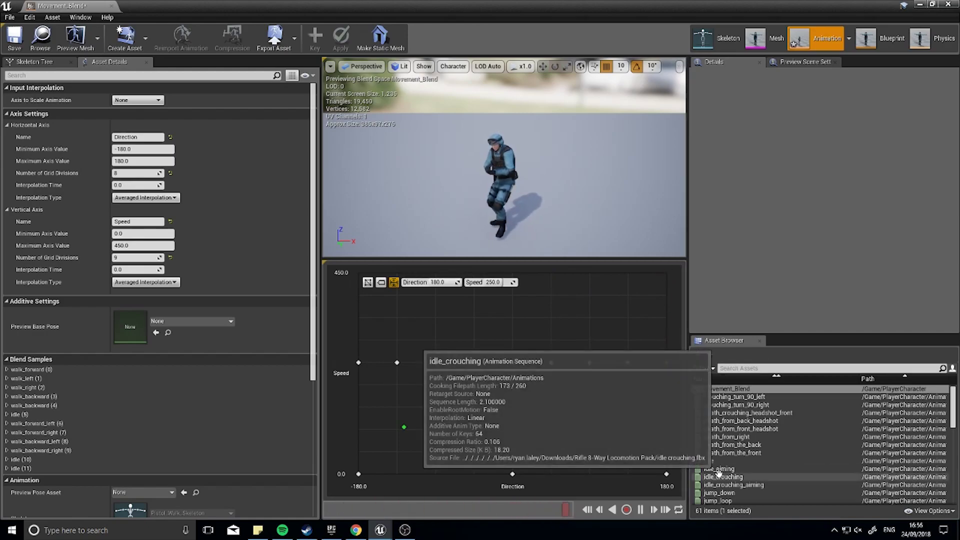
Step: Add a run_forward sample at Direction 0, Speed 450, and preview the blend between the walk and run rows
scroll(735, 447, "down", 8)
scroll(737, 446, "up", 2)
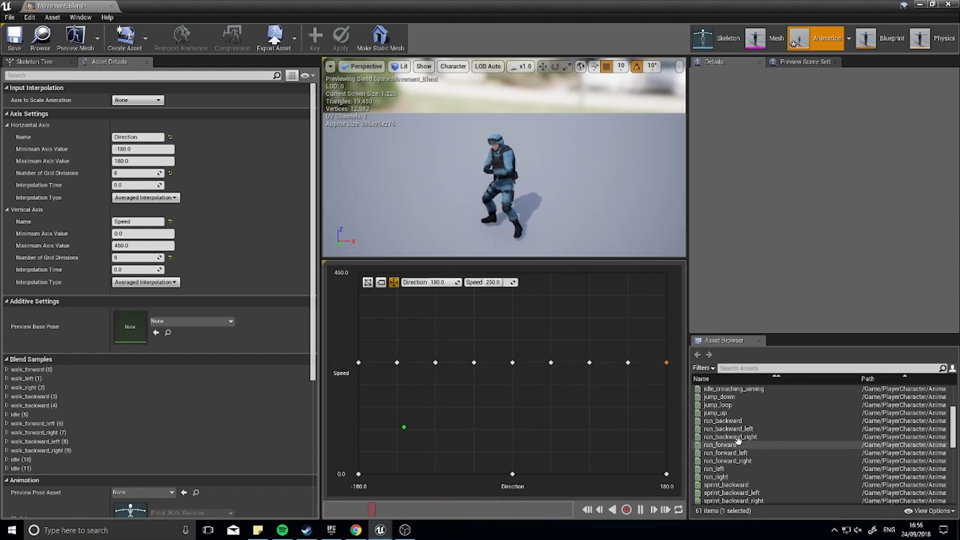
left_click_drag(720, 444, 520, 277)
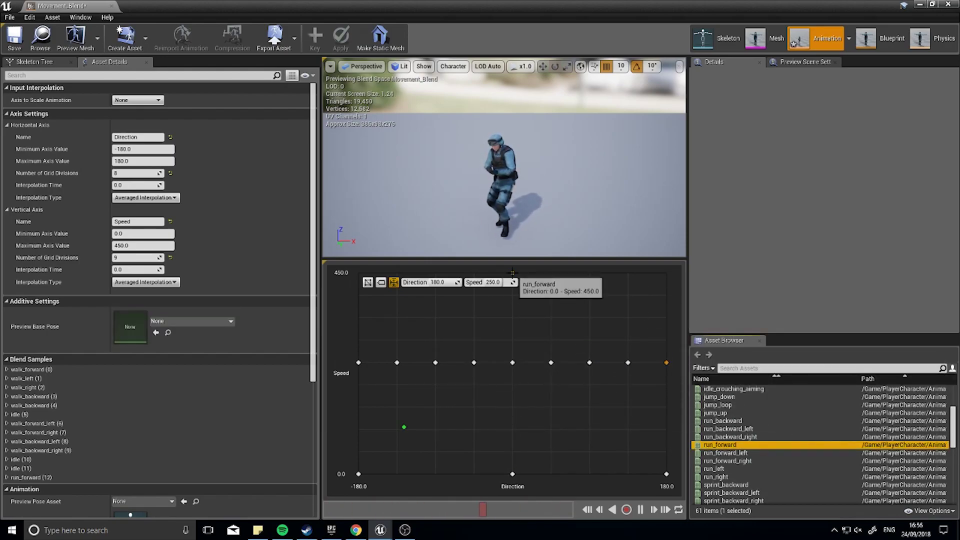
left_click_drag(404, 428, 506, 337)
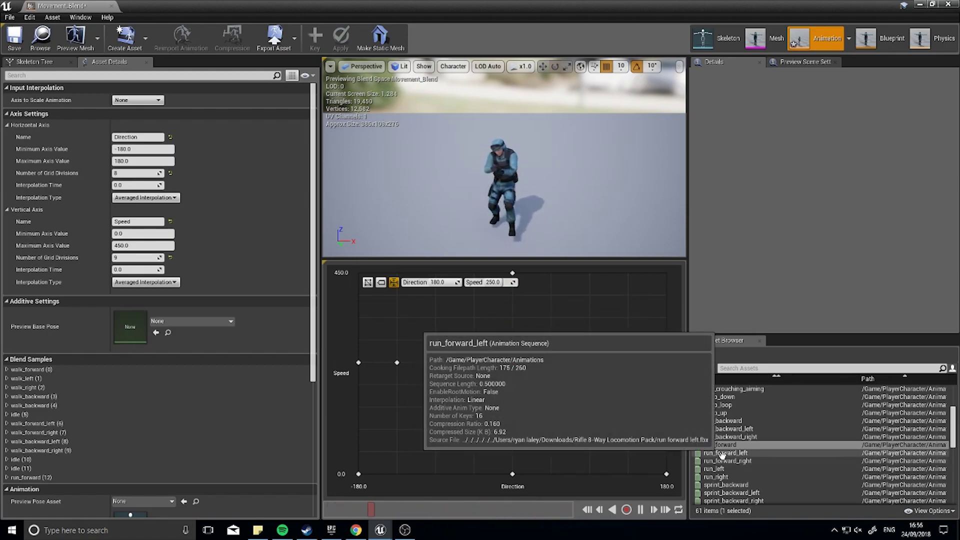
Step: At Speed 450, add run_forward_left at Direction -45, run_forward_right at 45, run_left at -90 and run_right at 90
left_click_drag(722, 454, 475, 283)
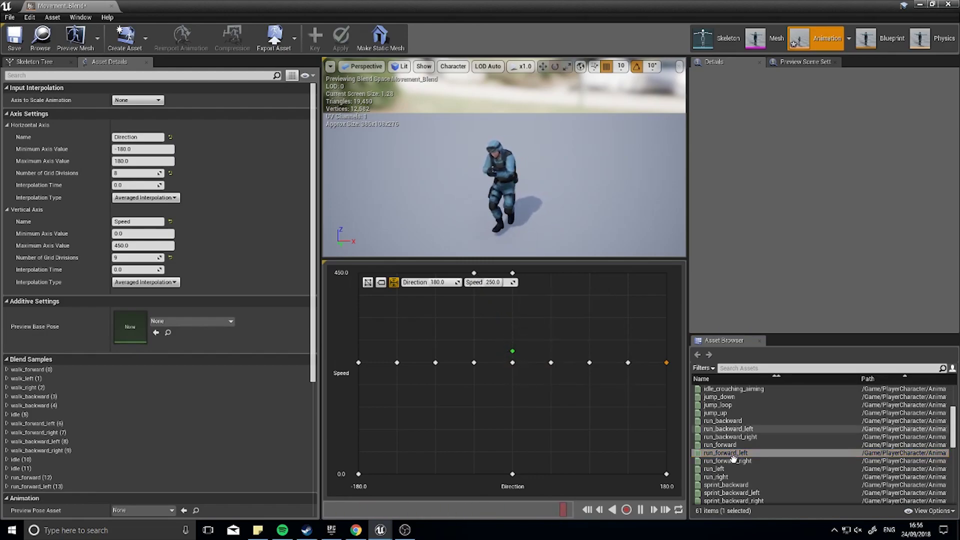
left_click_drag(727, 461, 551, 273)
left_click_drag(714, 467, 435, 273)
left_click_drag(716, 477, 590, 274)
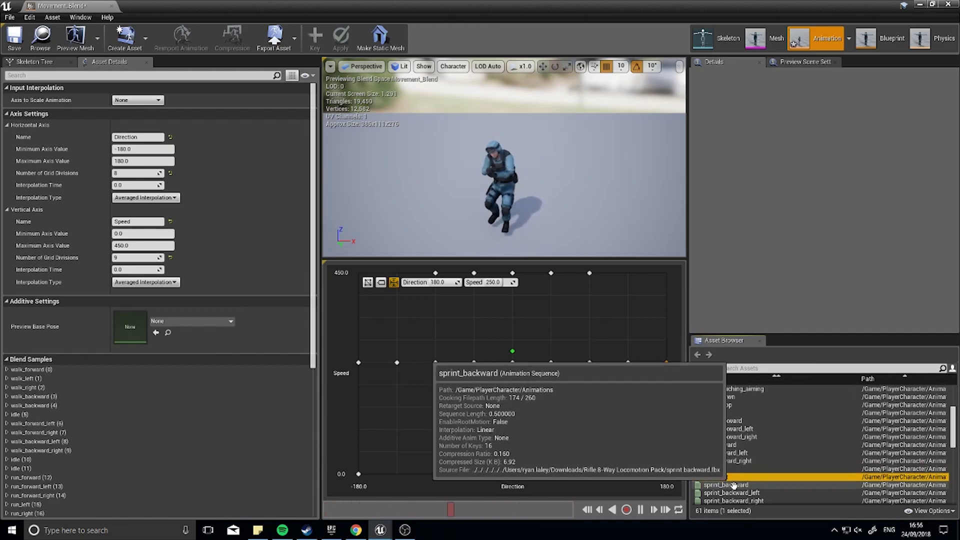
Step: Complete the Speed 450 row with run_backward at Directions -180 and 180, run_backward_left at -135 and run_backward_right at 135
left_click_drag(723, 421, 358, 273)
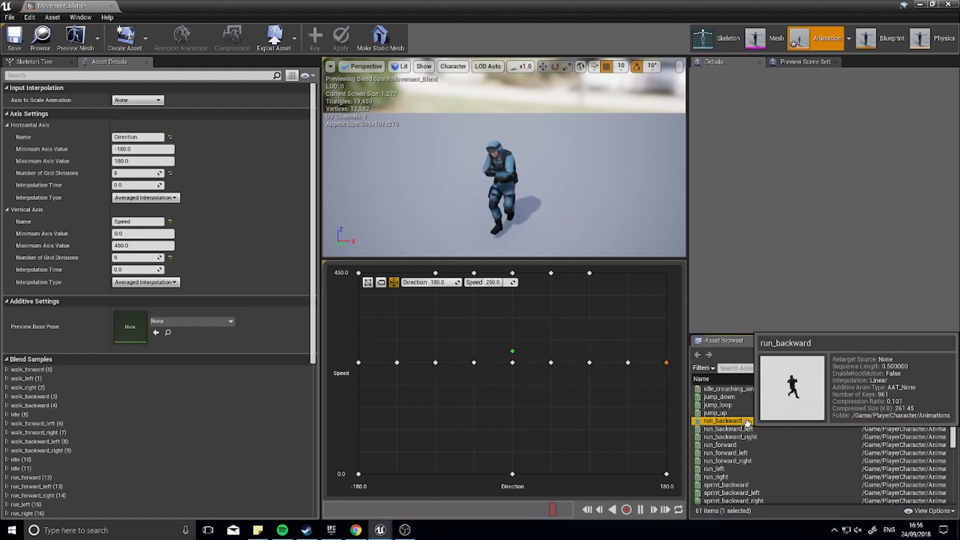
left_click_drag(732, 429, 628, 273)
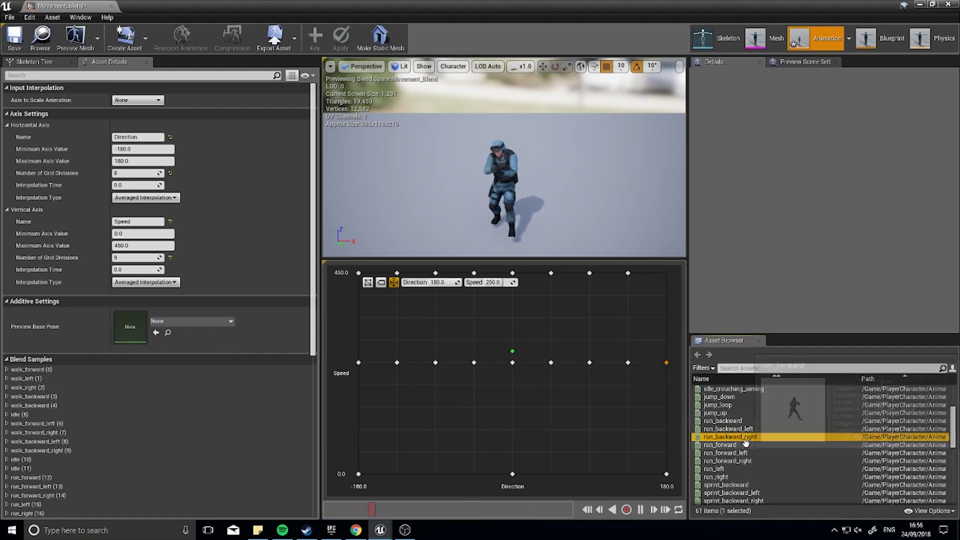
left_click_drag(747, 423, 668, 274)
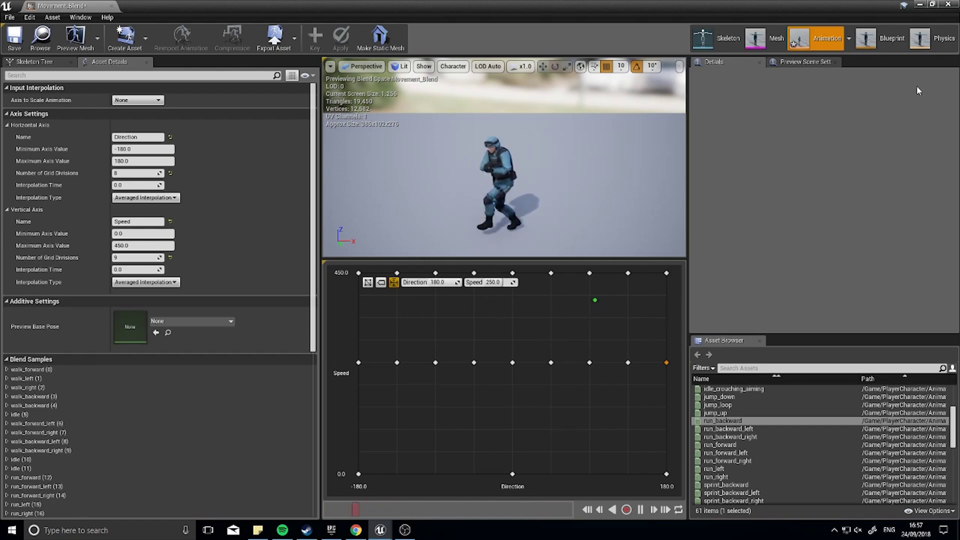
Step: Close the blend space and open the run_backward_left animation from the Animations folder, maximized
left_click_drag(870, 9, 817, 90)
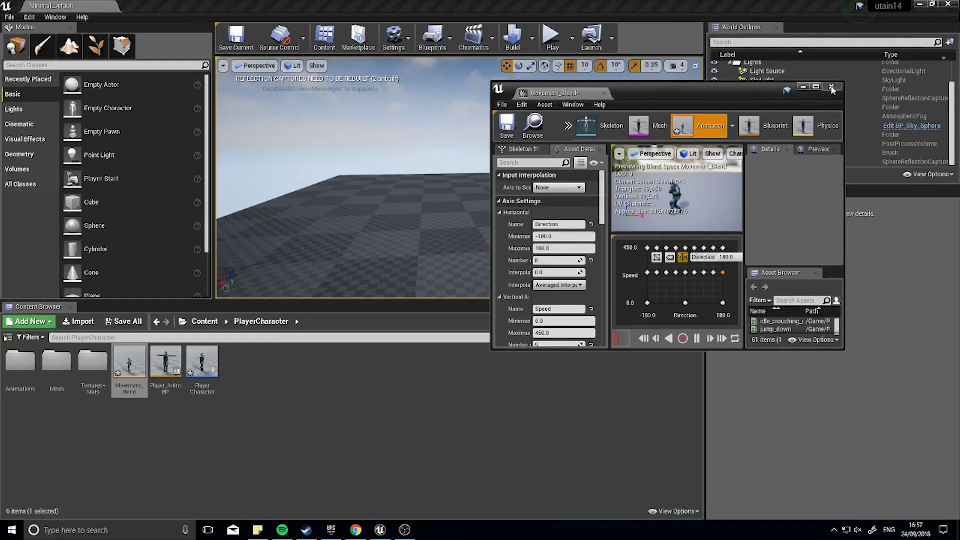
left_click(832, 88)
double_click(20, 365)
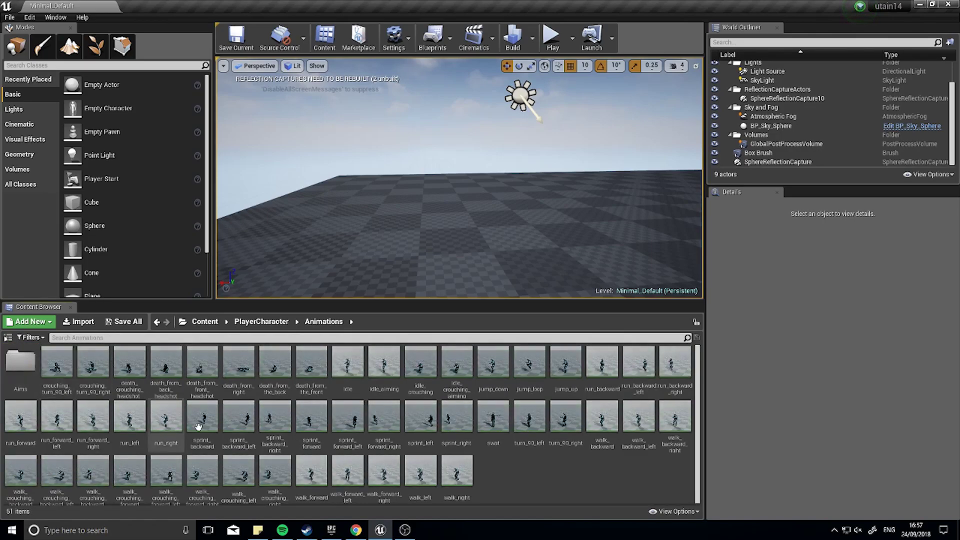
double_click(639, 385)
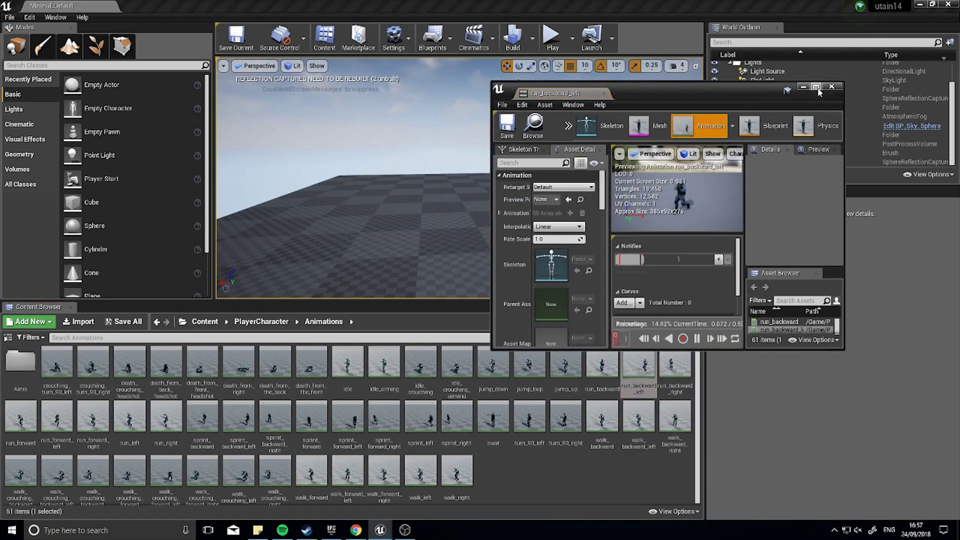
left_click(817, 88)
Step: Set run_backward_left's Root Motion Root Lock to Anim First Frame with Force Root Lock enabled, and save and close it
scroll(174, 361, "down", 2)
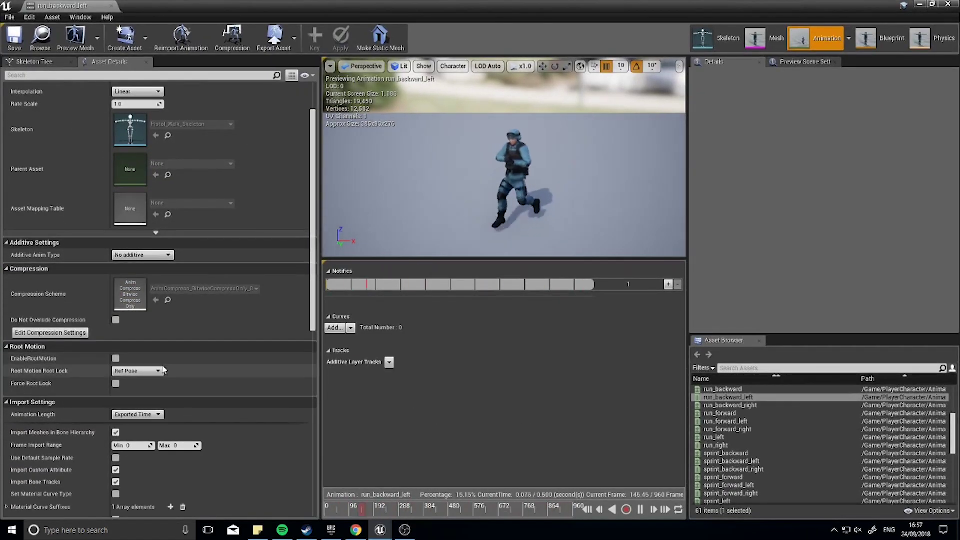
scroll(162, 370, "down", 1)
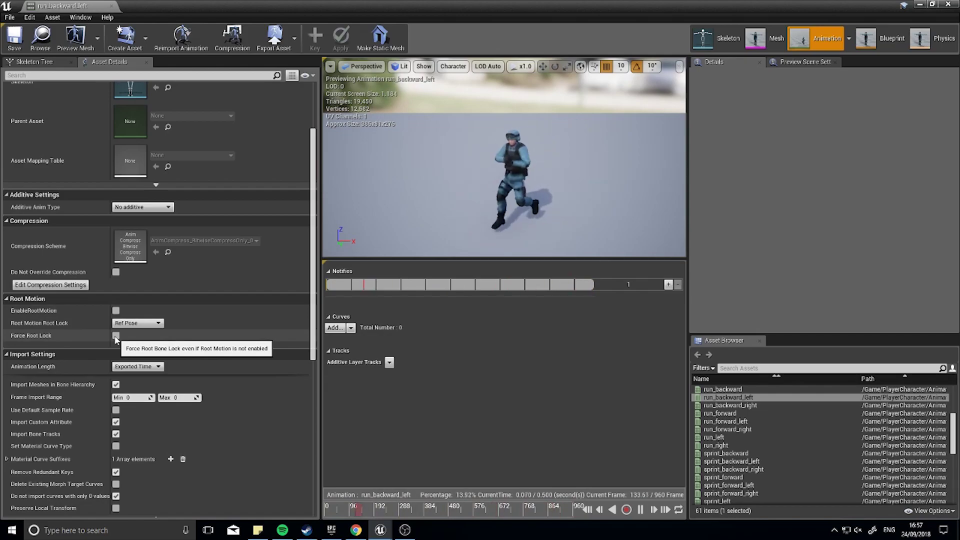
left_click(136, 323)
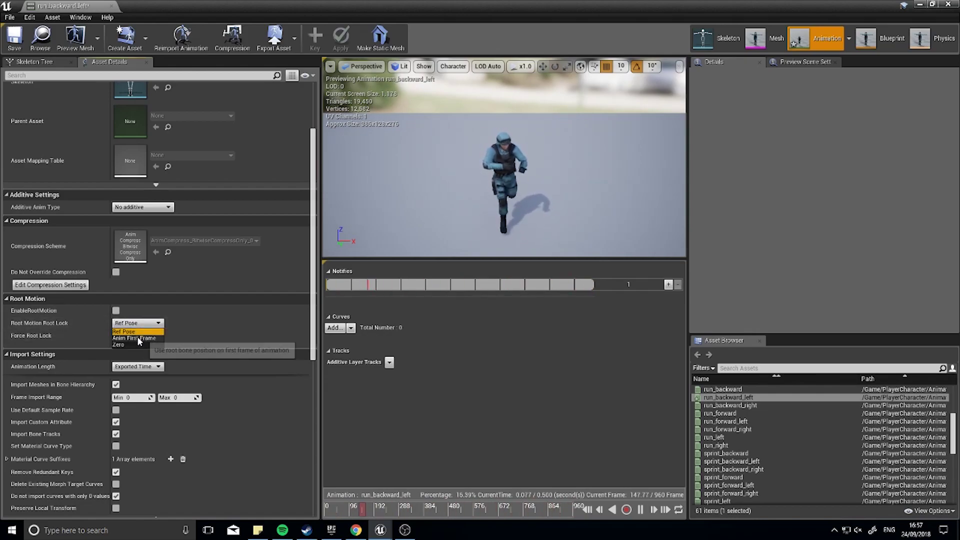
left_click(136, 340)
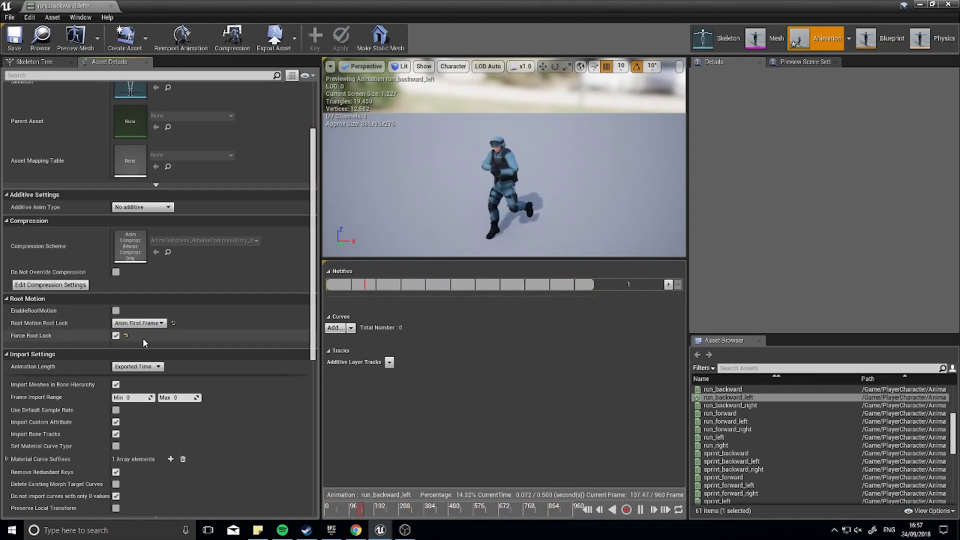
left_click(14, 38)
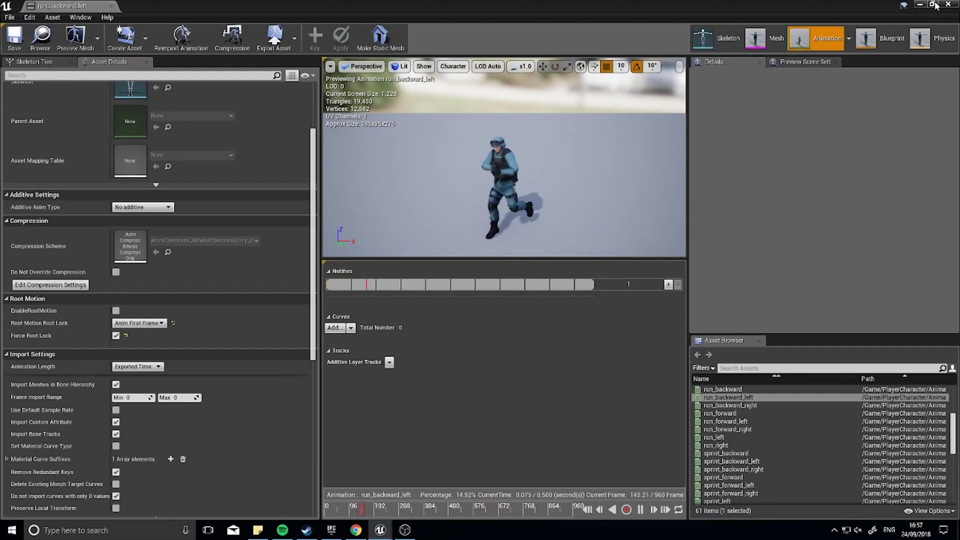
left_click_drag(831, 6, 852, 49)
left_click(888, 48)
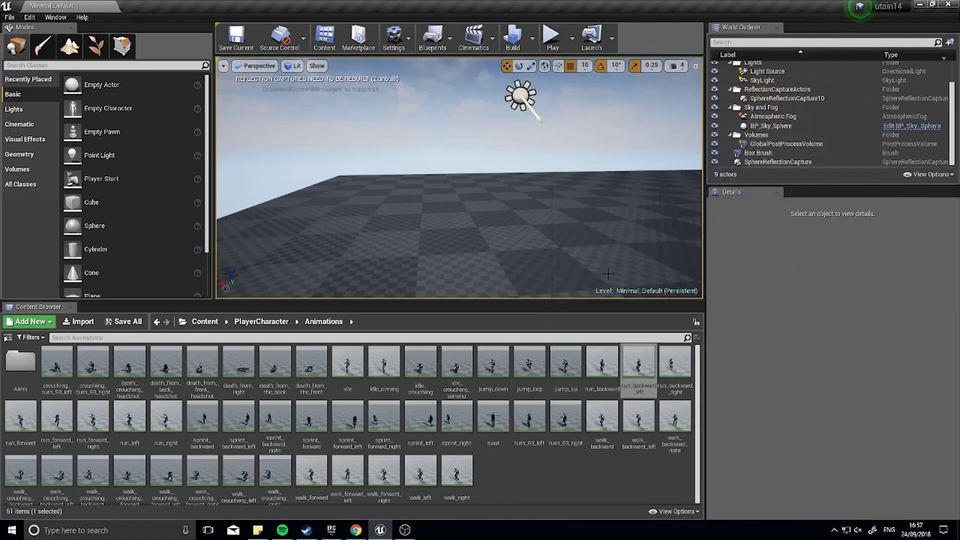
Step: Set run_backward_right's Root Motion Root Lock to Anim First Frame with Force Root Lock enabled, and save and close it
double_click(680, 377)
left_click(872, 49)
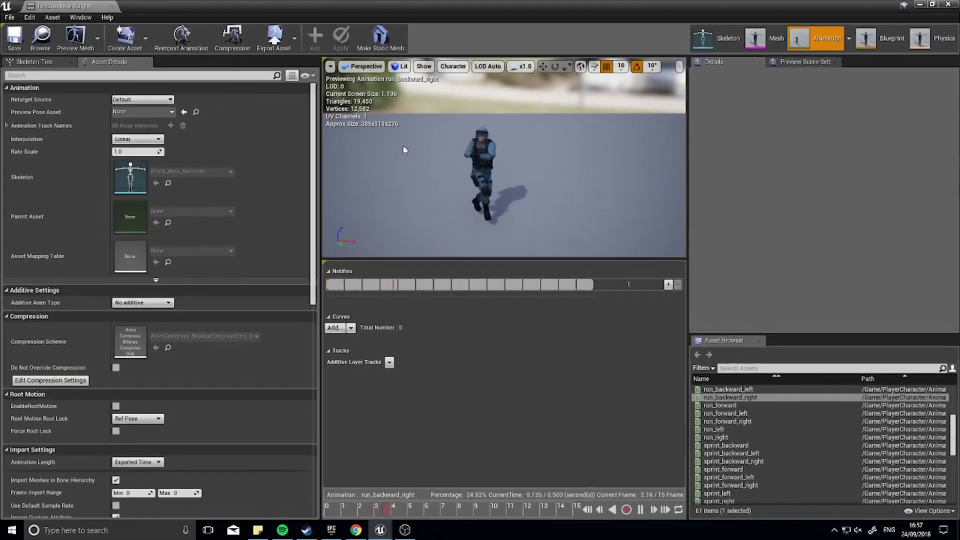
left_click(138, 418)
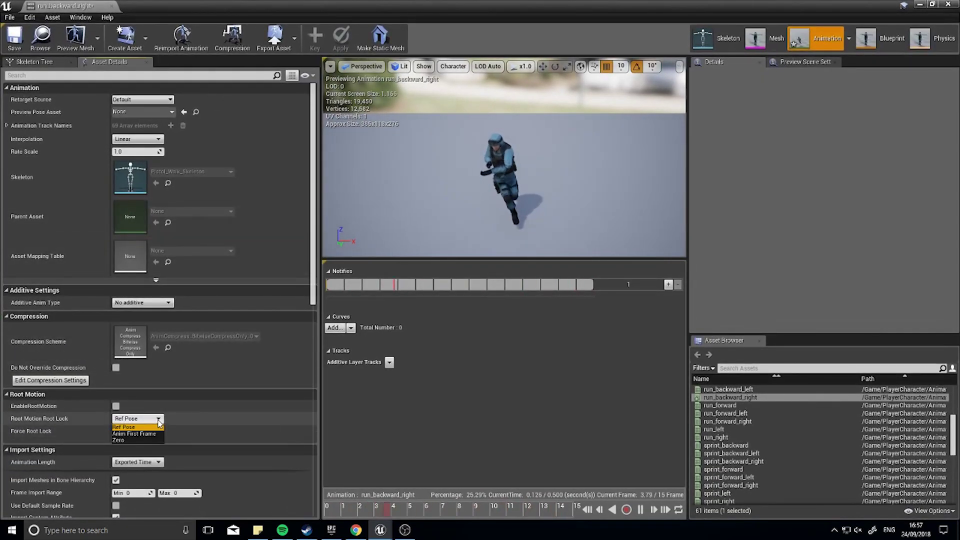
left_click(134, 433)
left_click(116, 431)
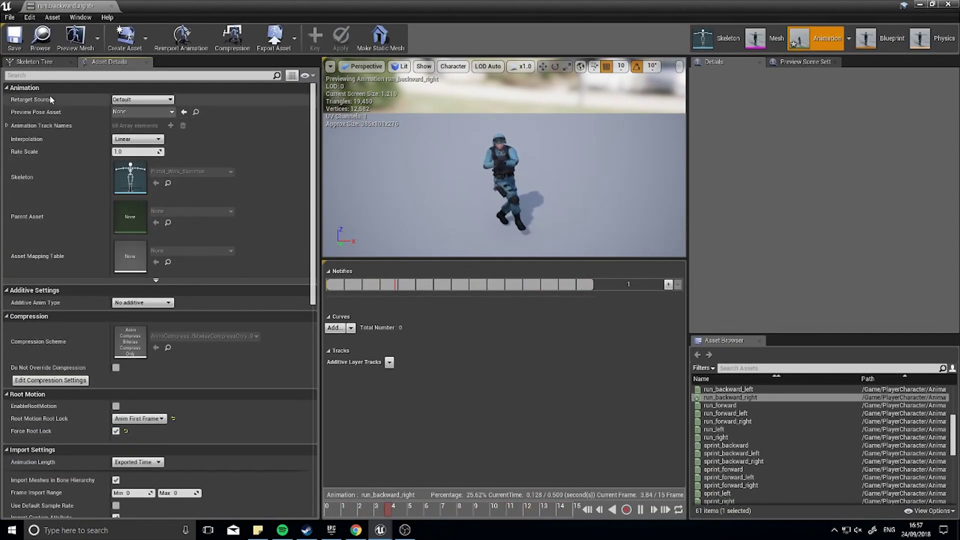
left_click(15, 37)
left_click_drag(786, 7, 693, 71)
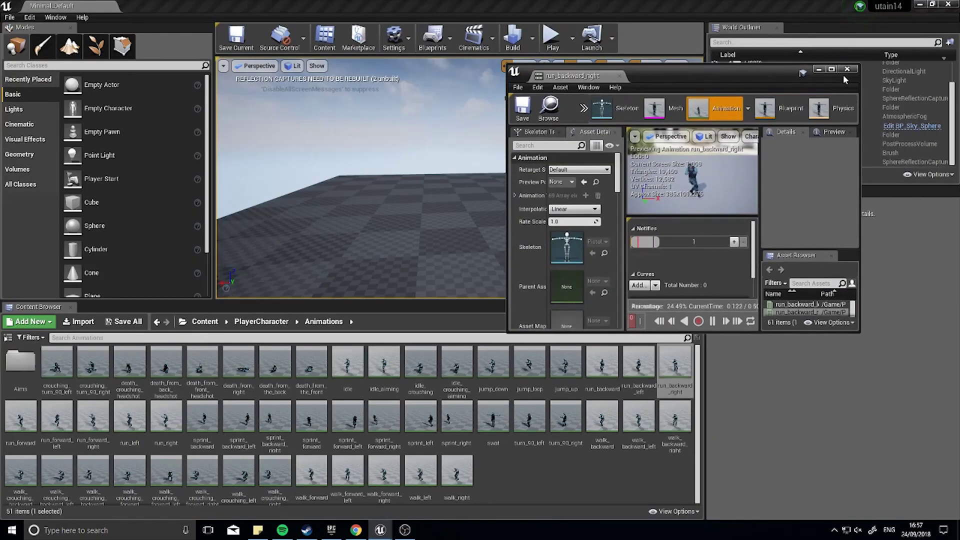
left_click(851, 67)
Step: Reopen the Movement_Blend blend space from the PlayerCharacter folder and preview the blend at Direction 0, Speed 450
left_click(204, 322)
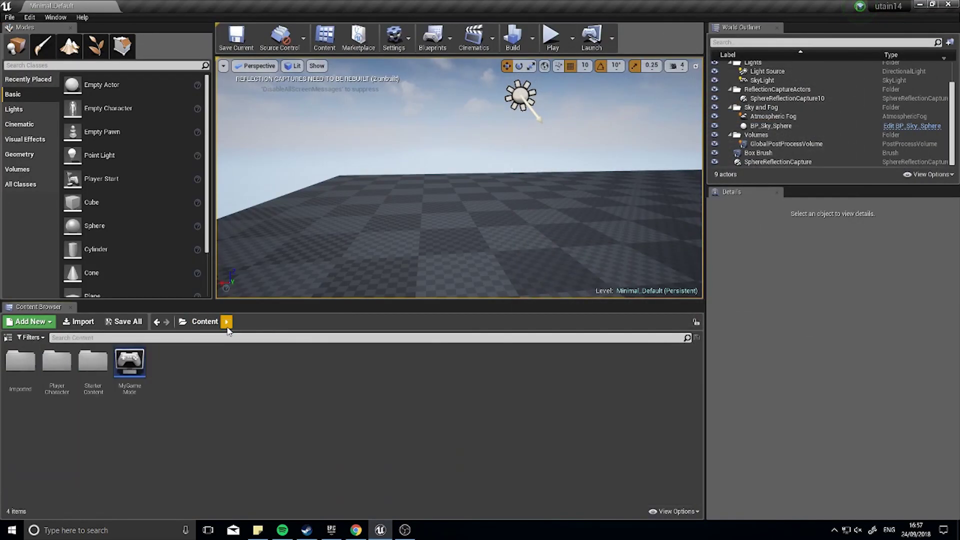
double_click(56, 362)
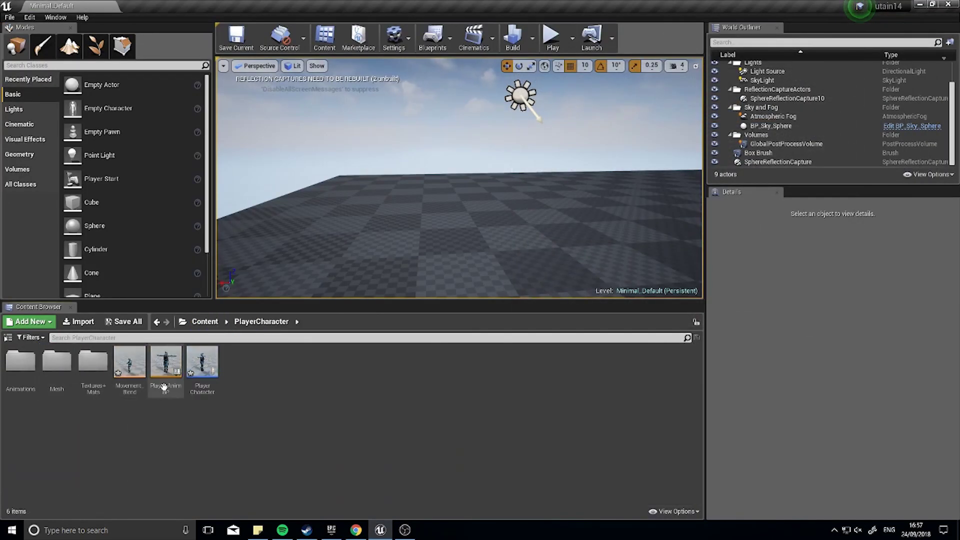
double_click(136, 371)
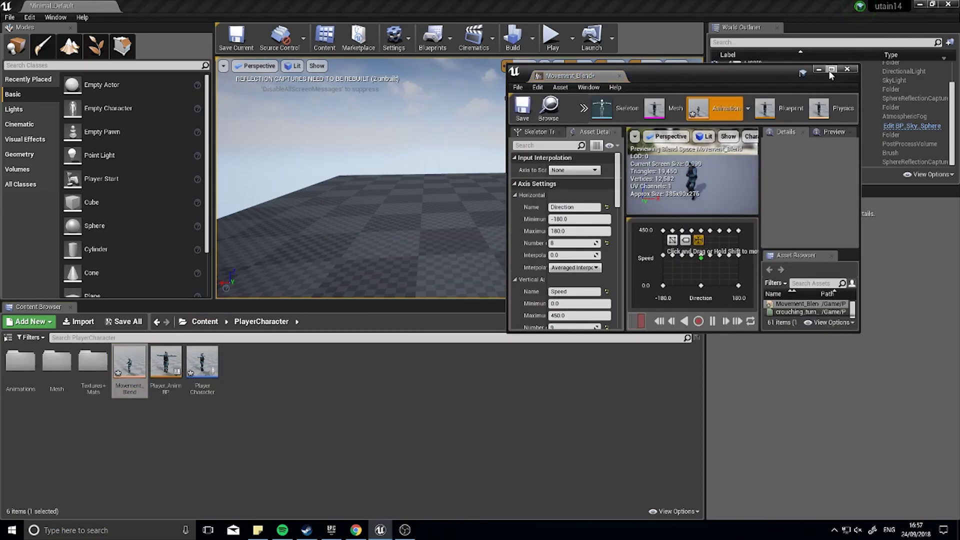
left_click(831, 70)
left_click_drag(501, 375, 513, 273)
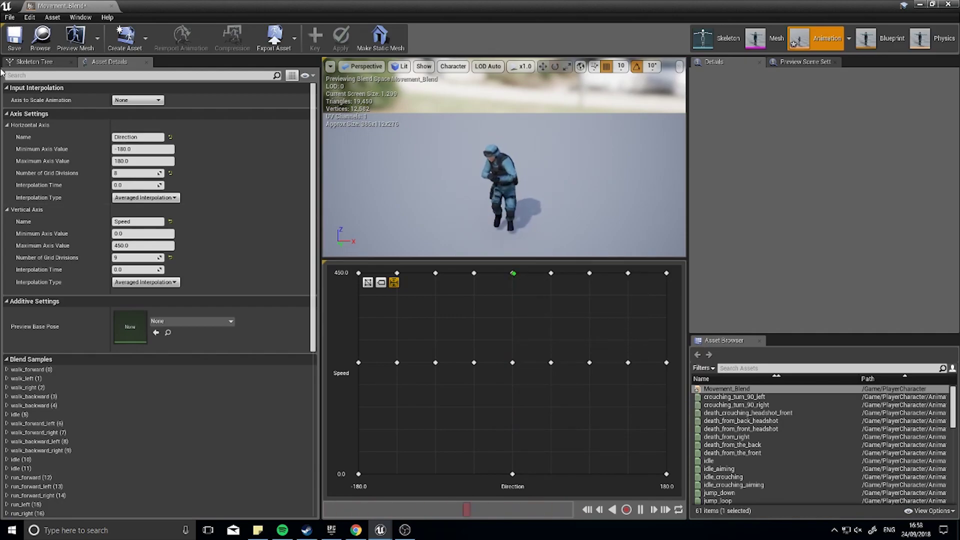
Step: Save the Movement_Blend blend space and close its editor
left_click(5, 40)
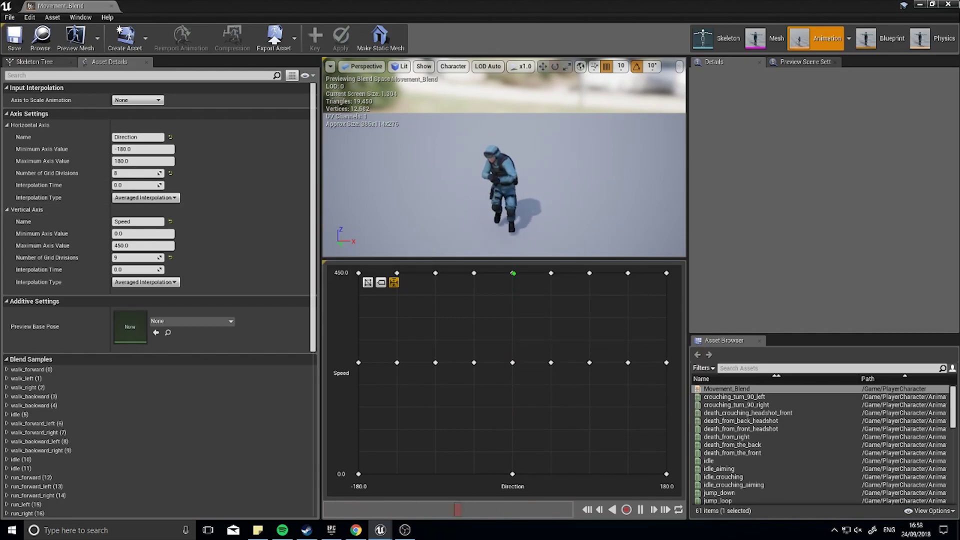
double_click(828, 7)
left_click(769, 114)
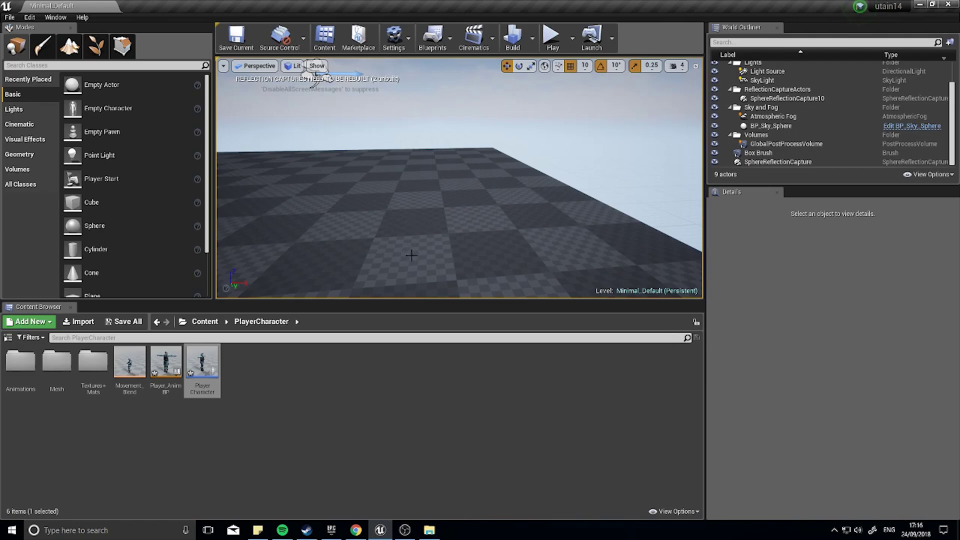
Step: Open the Player_AnimBP animation blueprint and bring up the MyPlayer and Get Velocity nodes in its Event Graph
mouse_move(407, 259)
right_mouse_down()
mouse_move(357, 283)
mouse_move(405, 268)
right_mouse_up()
key("s")
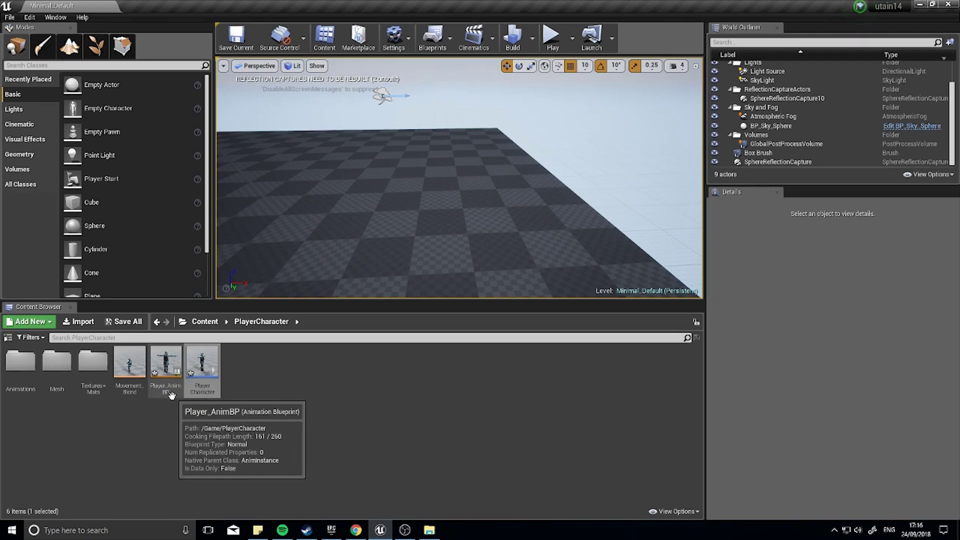
double_click(168, 375)
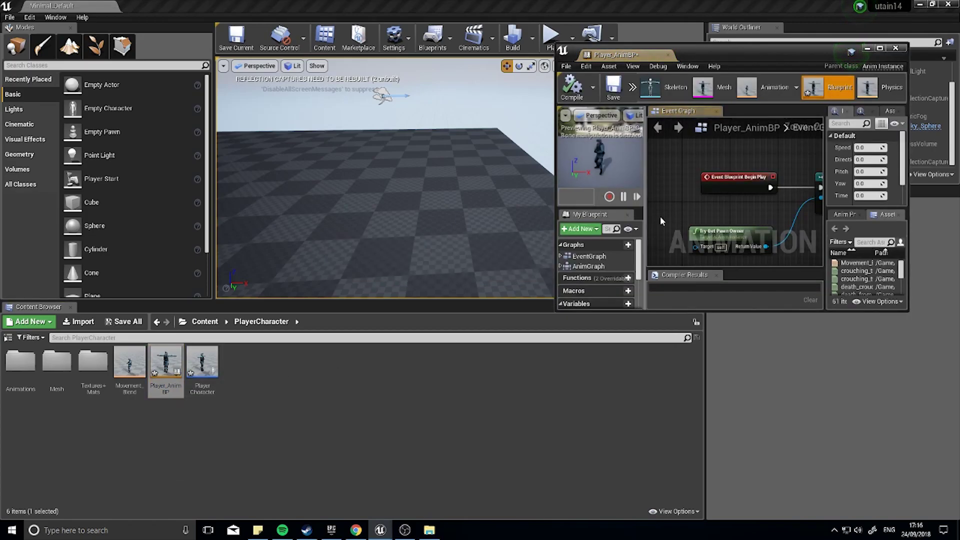
left_click(881, 48)
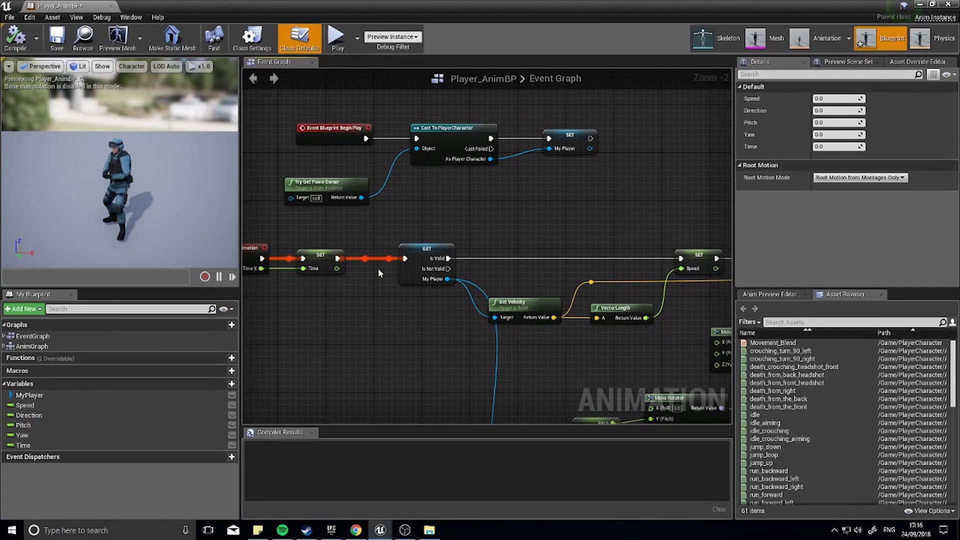
right_click_drag(379, 269, 440, 272)
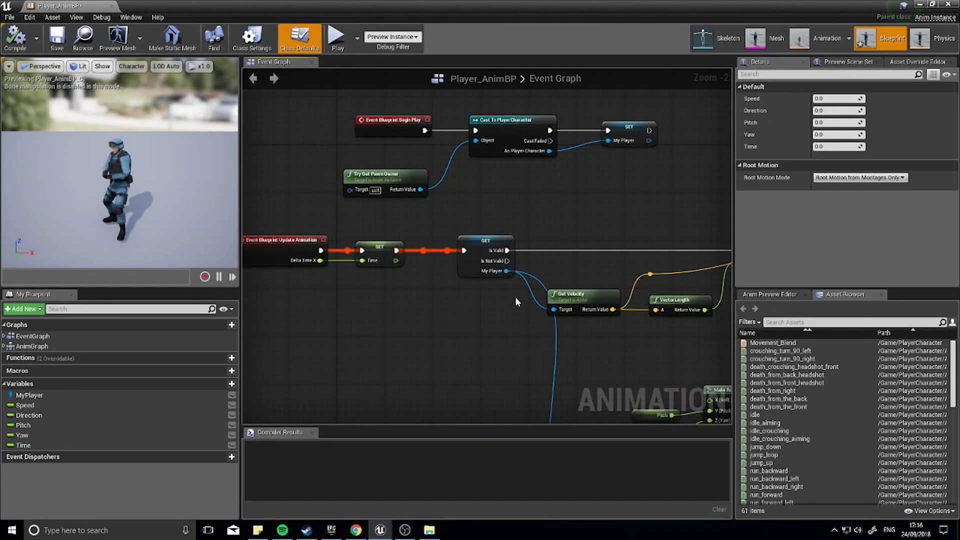
scroll(515, 296, "down", 3)
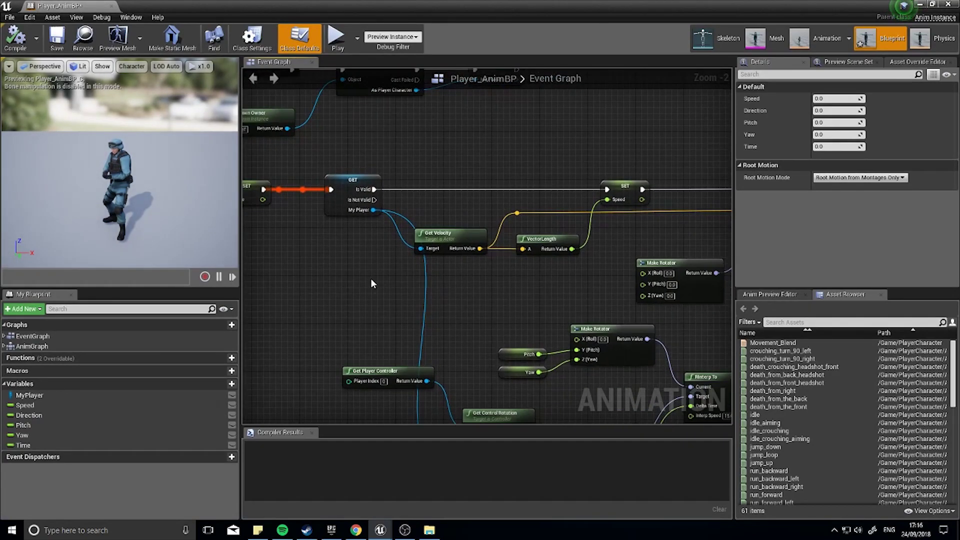
Step: Open the Locomotion state machine from the Anim Graph of Player_AnimBP
double_click(42, 347)
right_click_drag(542, 295, 485, 285)
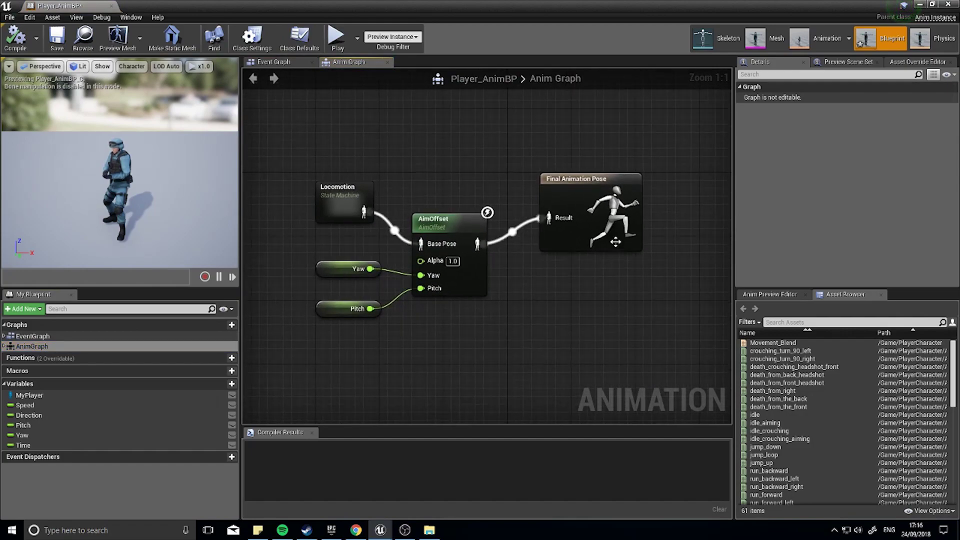
left_click_drag(580, 184, 585, 200)
left_click_drag(332, 208, 333, 199)
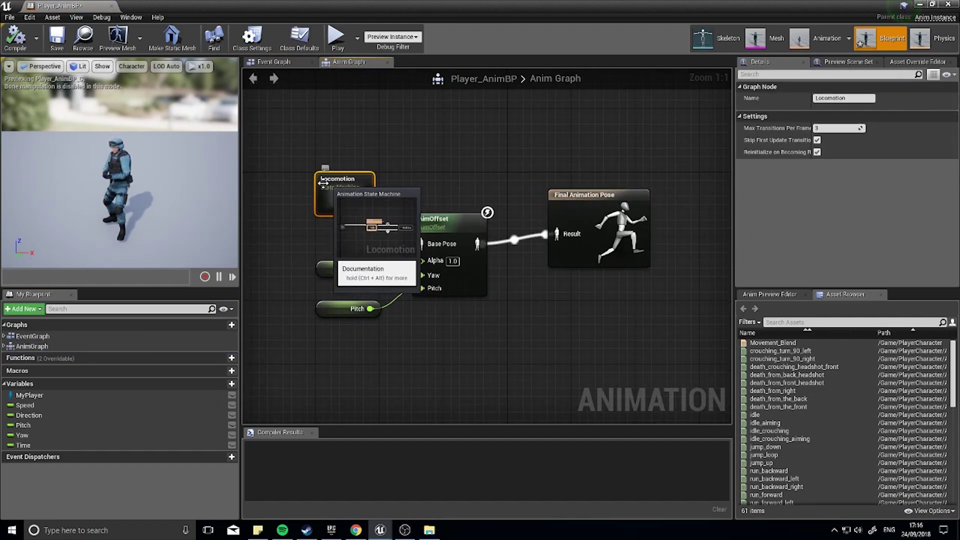
right_click_drag(329, 222, 384, 226)
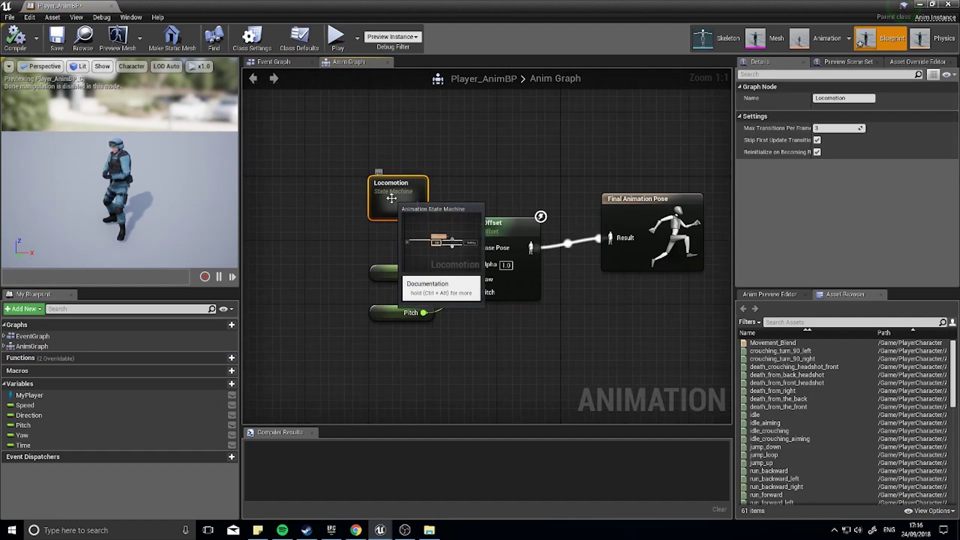
double_click(391, 197)
right_click_drag(568, 287, 533, 254)
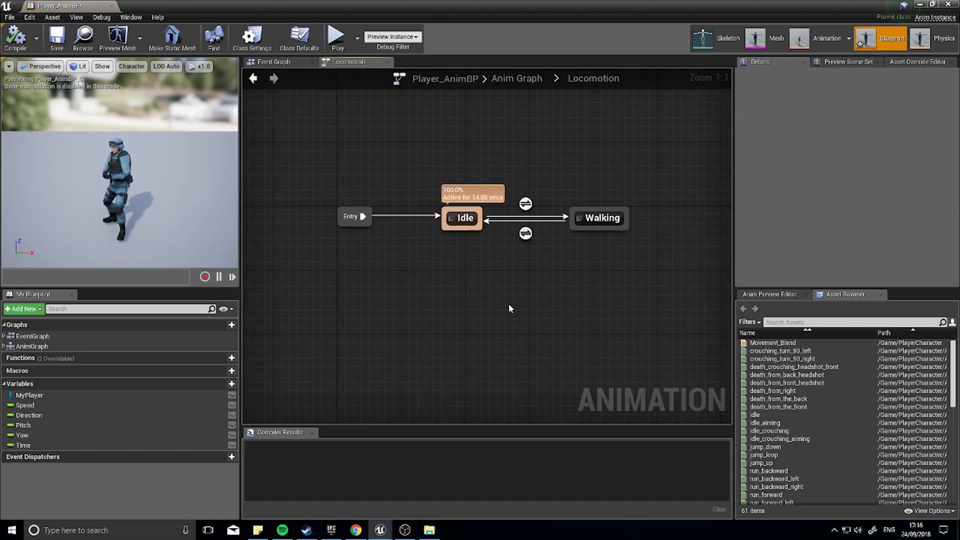
right_click_drag(508, 304, 528, 273)
right_click_drag(507, 235, 468, 228)
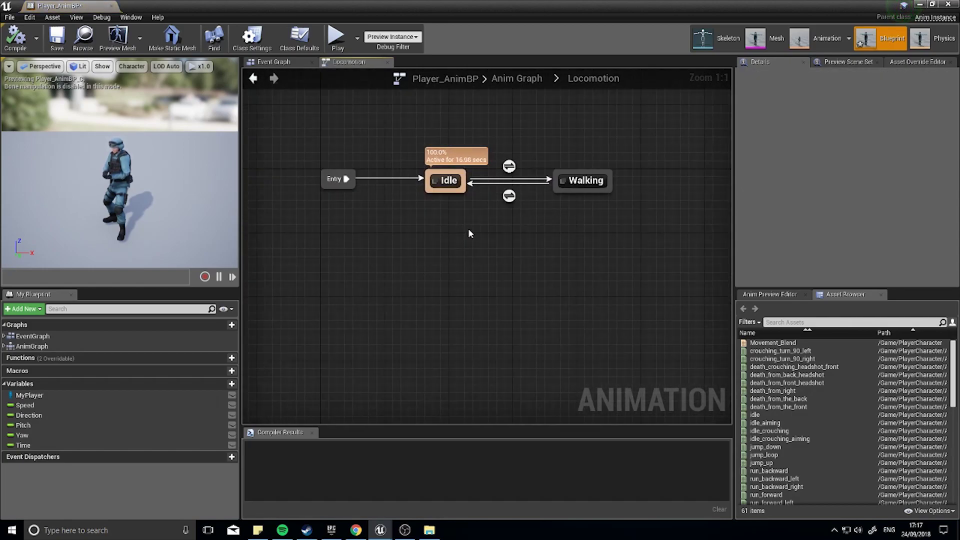
Step: Add a state named Running with a transition from Walking, and place it below the Walking state
scroll(468, 228, "up", 1)
right_click_drag(540, 208, 483, 217)
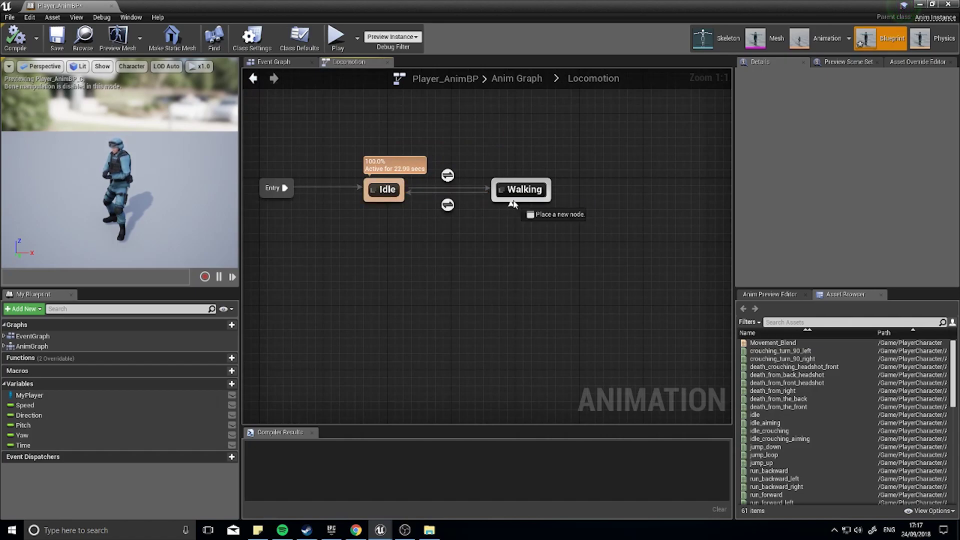
left_click_drag(468, 255, 456, 282)
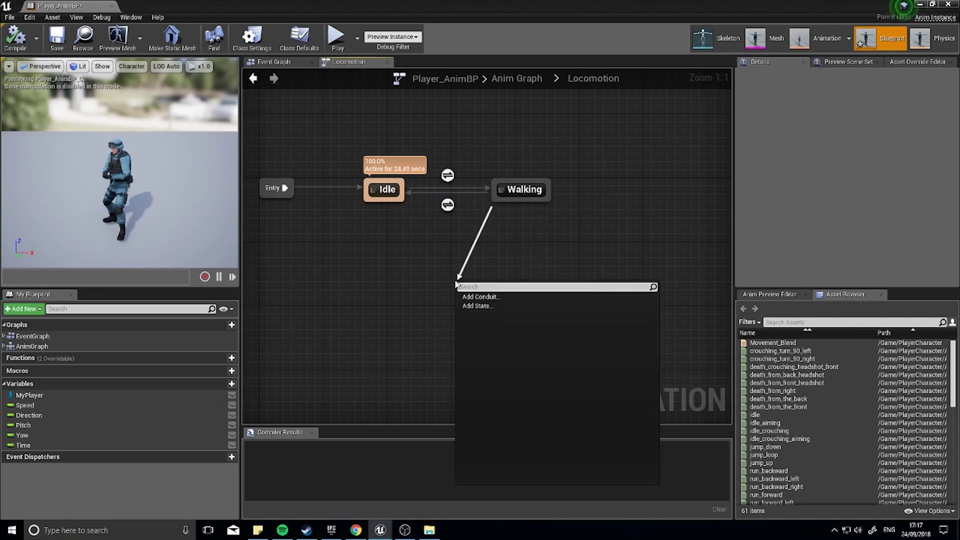
left_click(477, 306)
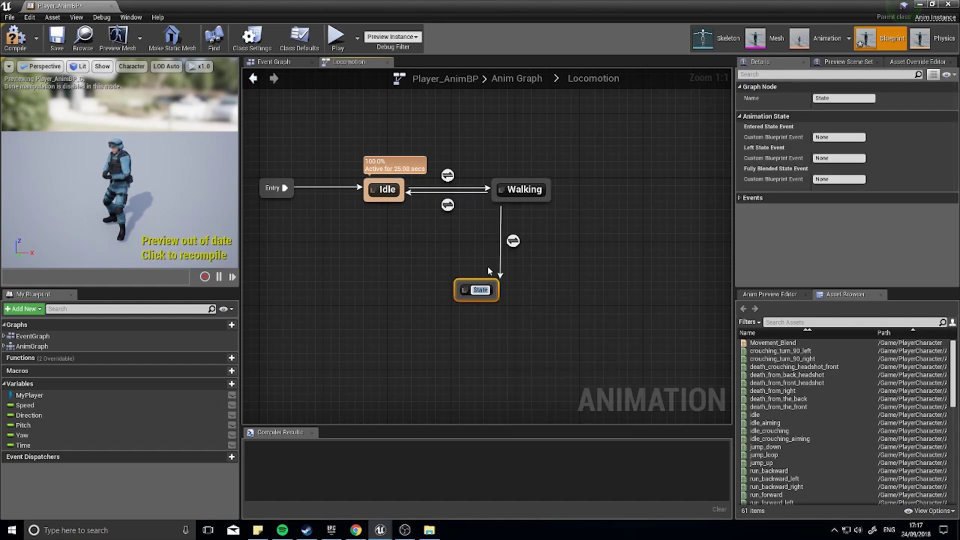
type("Running")
key("Return")
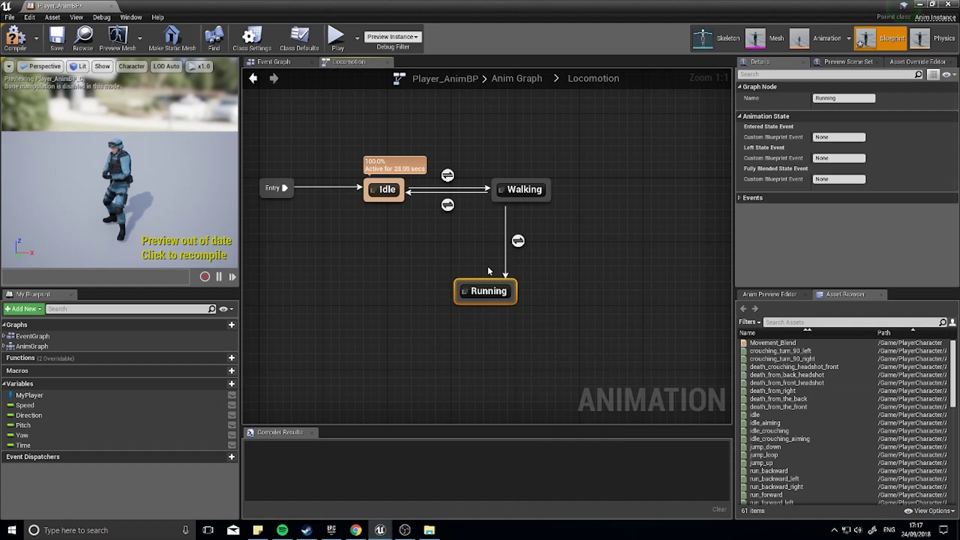
left_click_drag(489, 295, 520, 288)
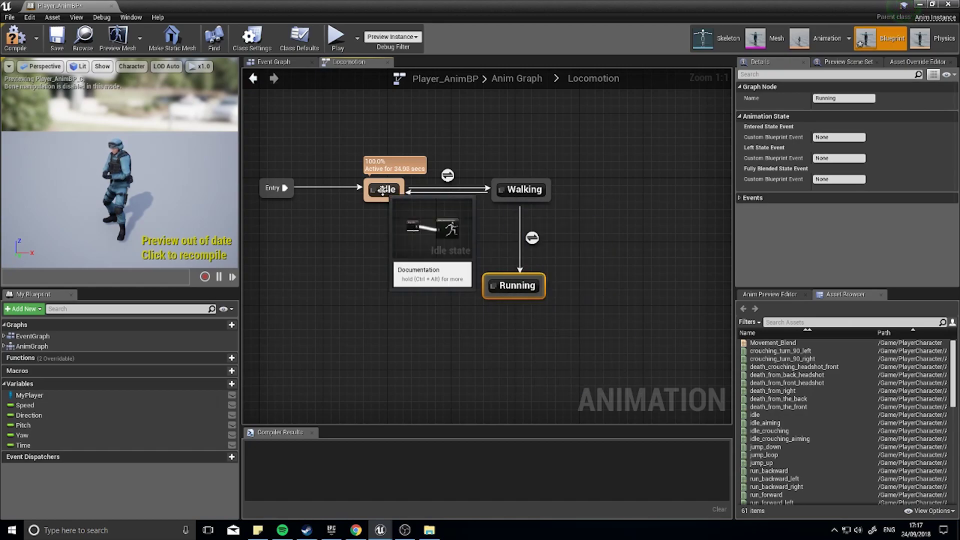
Step: Define the Walking to Running rule so it can enter the transition when Speed > 200, and compile
double_click(532, 239)
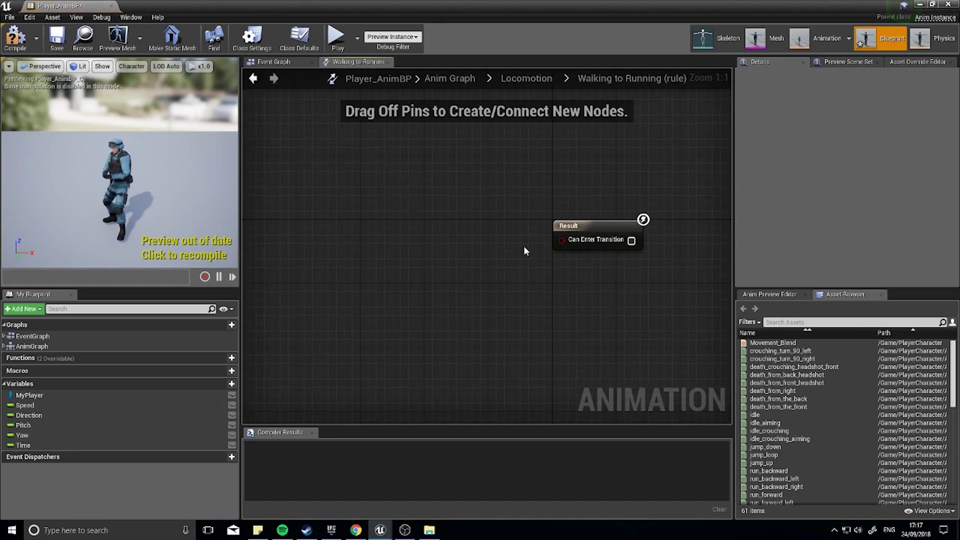
right_click_drag(499, 266, 532, 271)
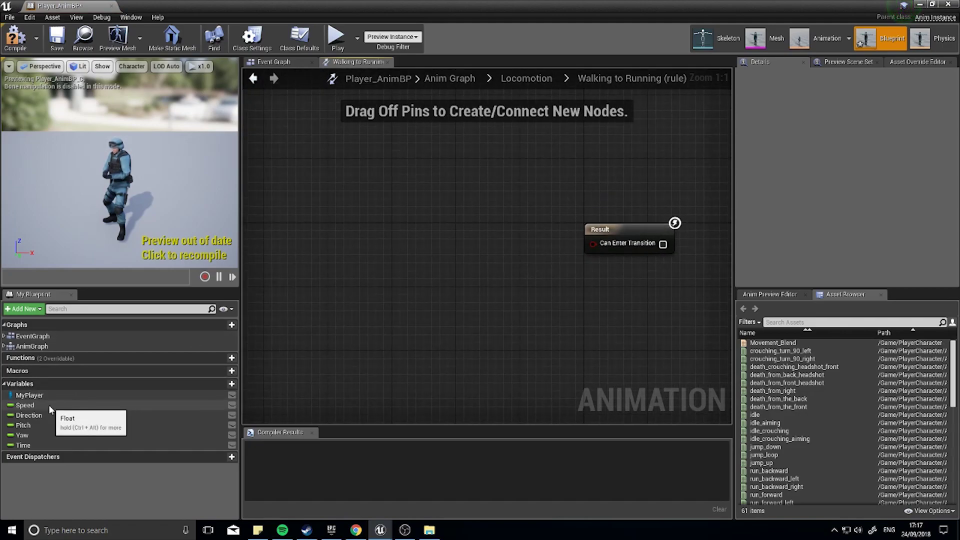
left_click_drag(49, 404, 316, 314)
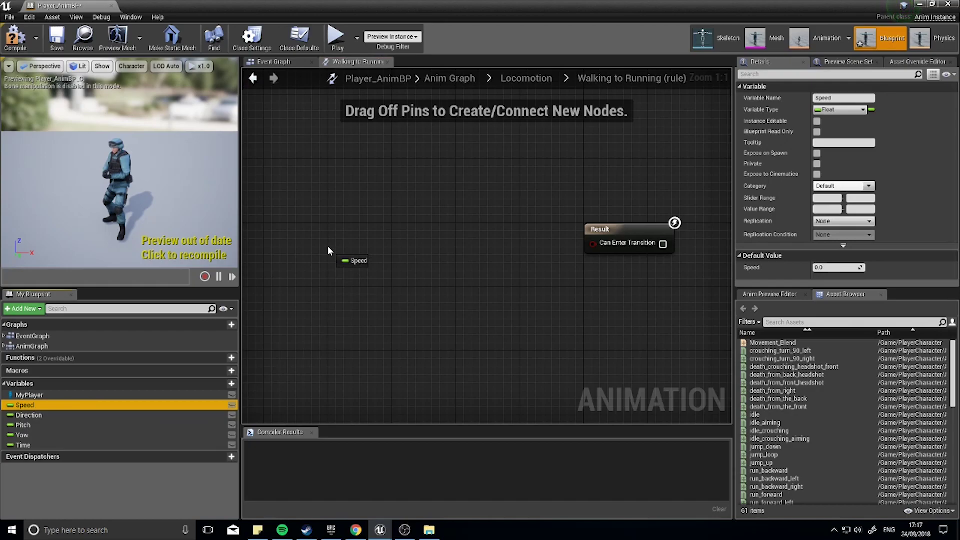
left_click_drag(329, 246, 416, 282)
left_click(342, 258)
type(">")
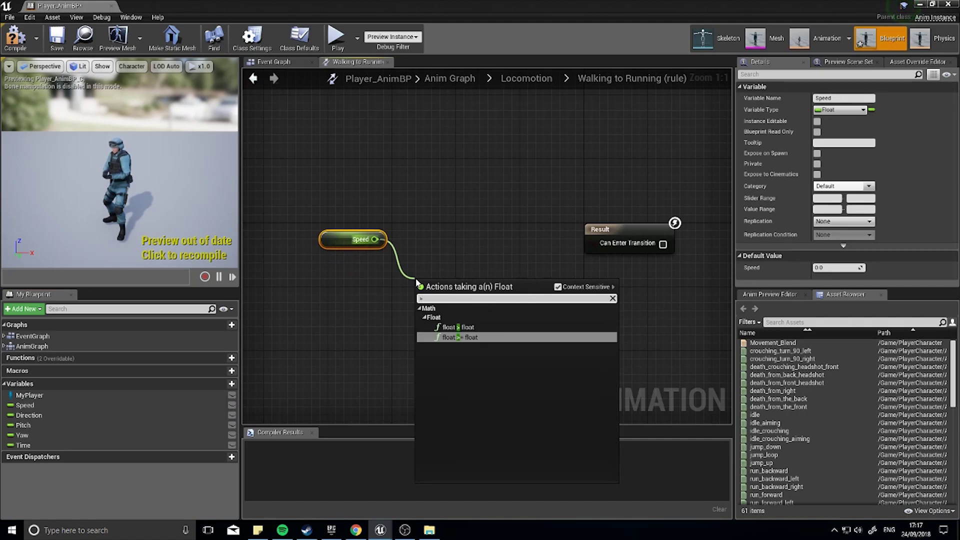
left_click(450, 327)
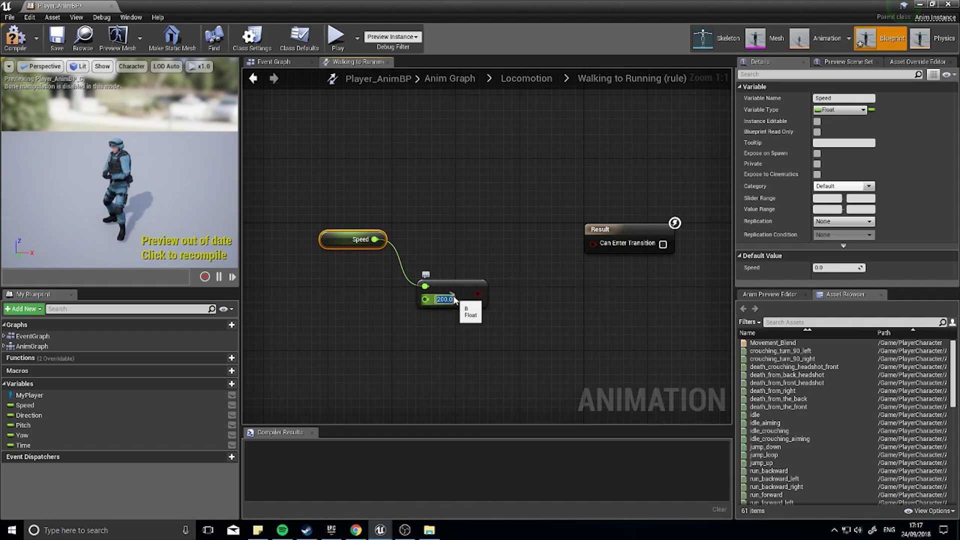
left_click_drag(478, 294, 565, 263)
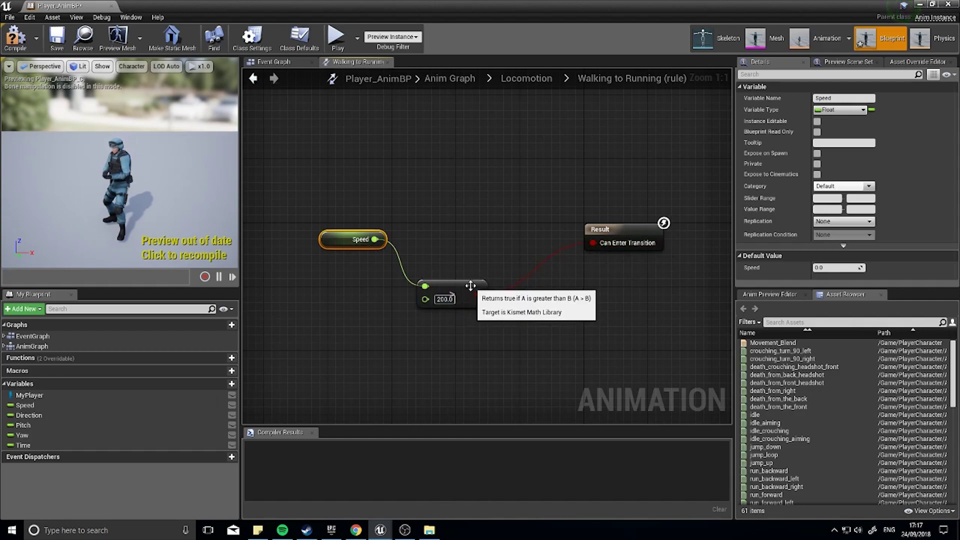
left_click_drag(459, 291, 491, 267)
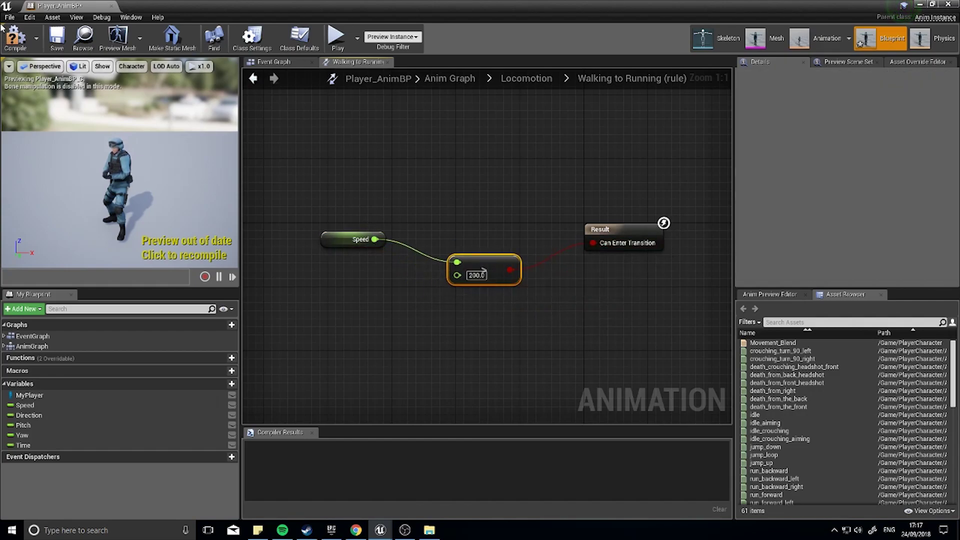
left_click(16, 38)
Step: Return to the Locomotion state machine and add a transition from Running back to Walking
left_click(253, 78)
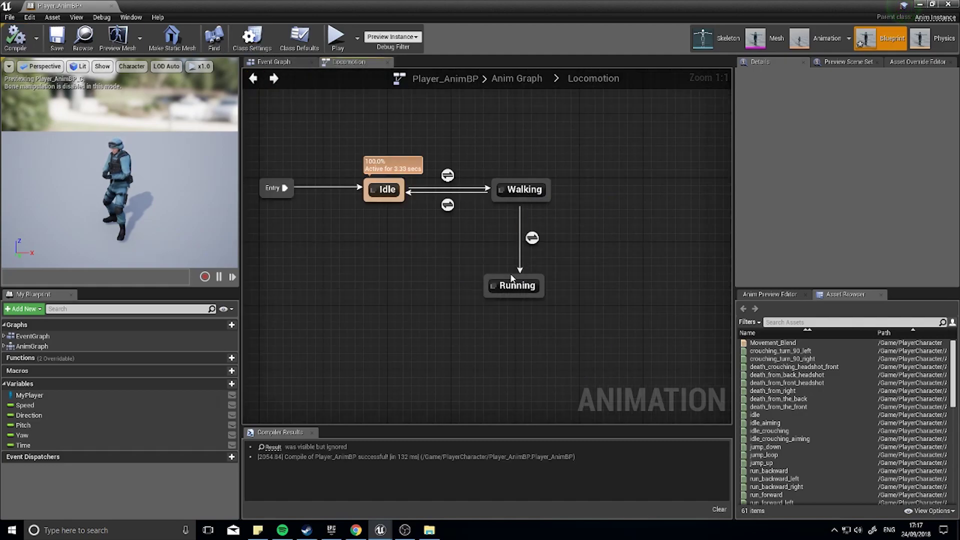
left_click_drag(511, 276, 510, 274)
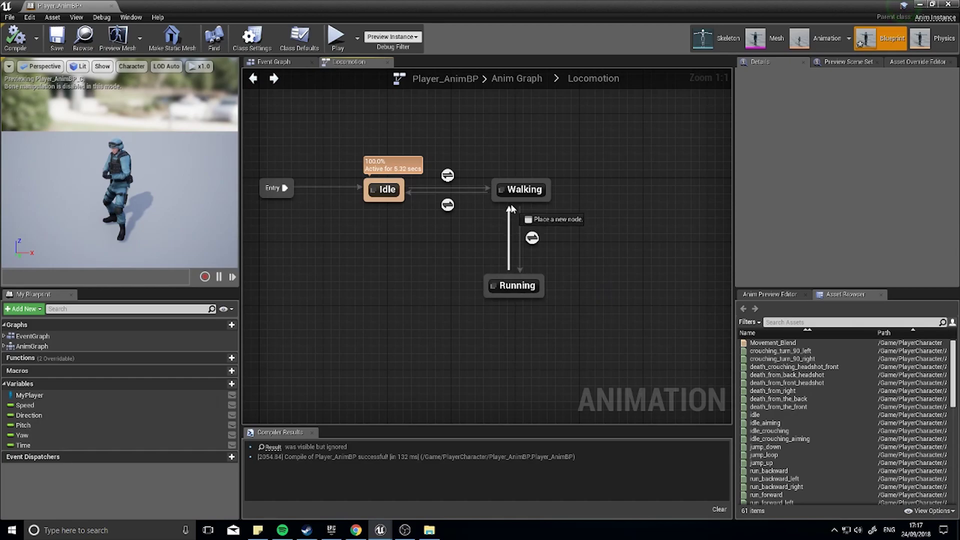
left_click_drag(511, 207, 526, 207)
left_click(505, 236)
Step: Define the Running to Walking rule so it can enter the transition when Speed <= 200, and compile
double_click(505, 235)
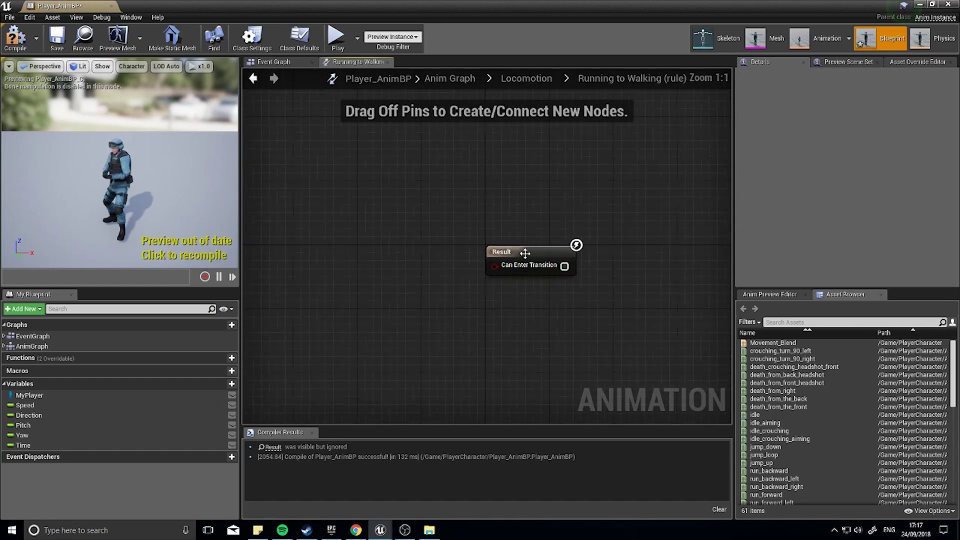
left_click_drag(54, 406, 386, 274)
left_click(406, 282)
left_click_drag(423, 248, 473, 270)
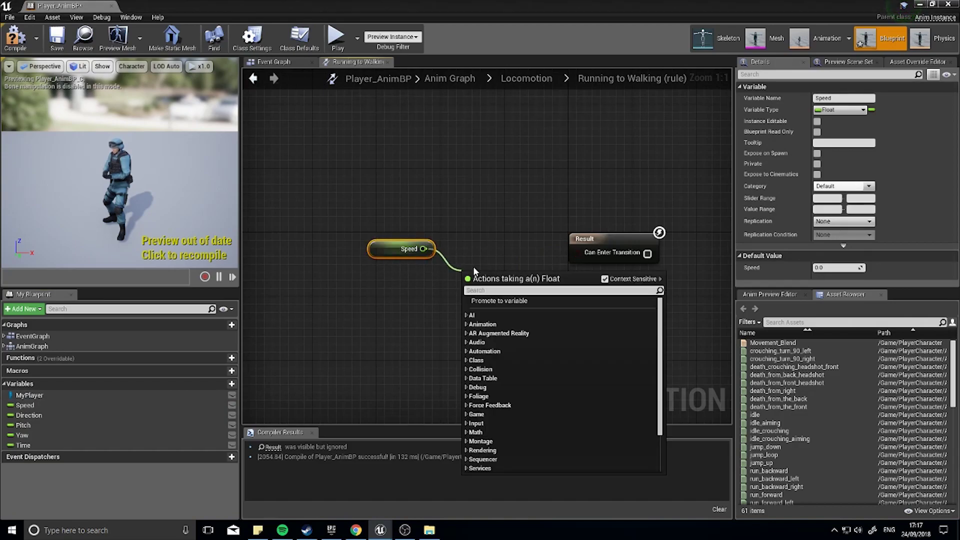
type("<=")
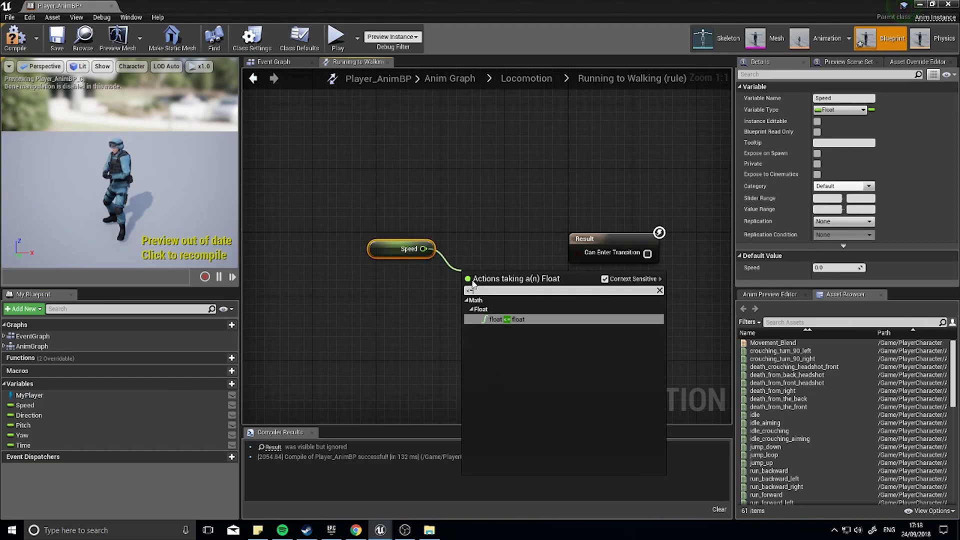
left_click(499, 319)
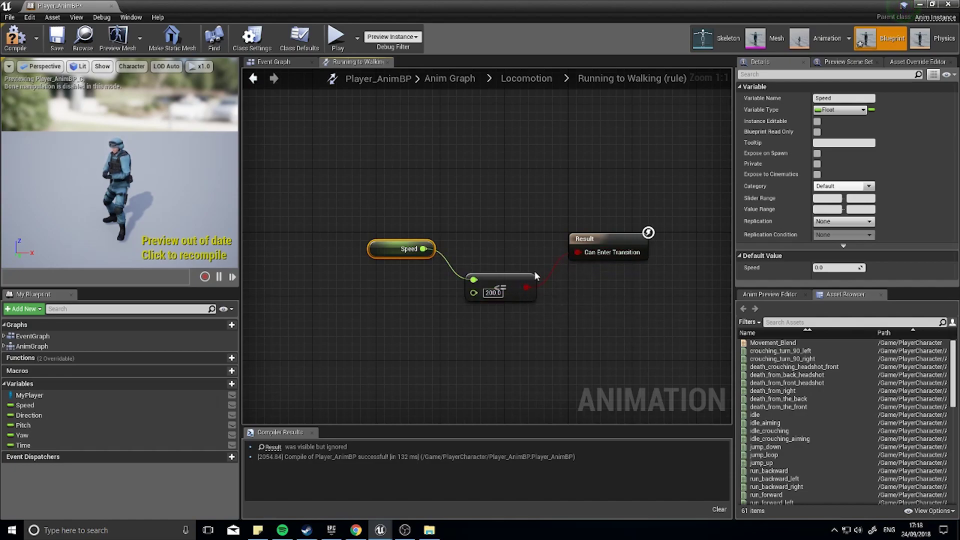
left_click_drag(535, 277, 535, 260)
key("F7")
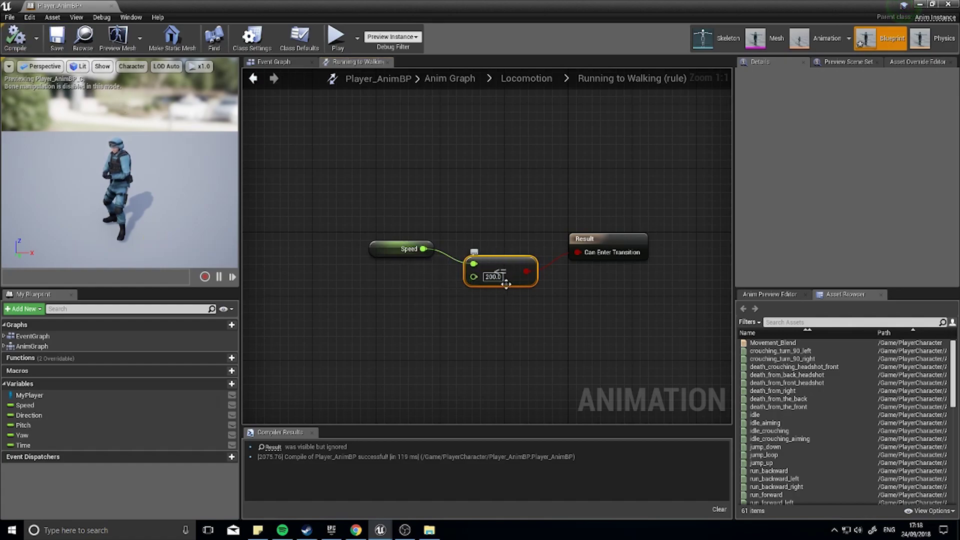
Step: In the Running state, feed Direction and Speed into a Movement_Blend player connected to the Final Animation Pose, and compile
left_click(253, 79)
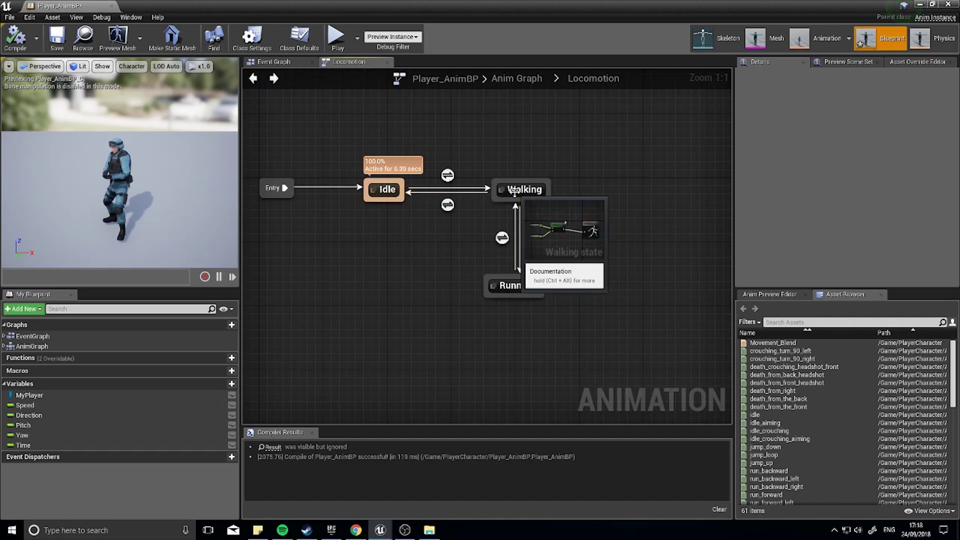
double_click(513, 286)
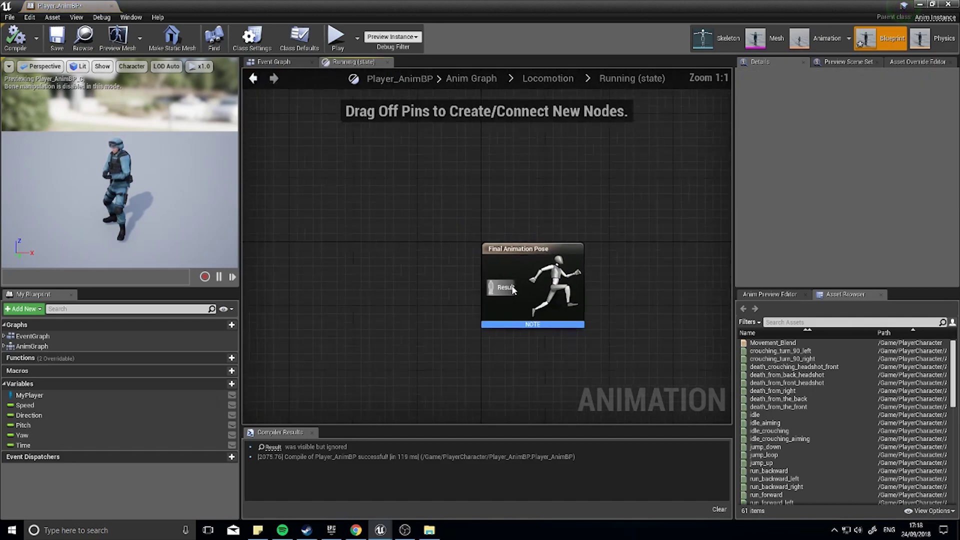
left_click_drag(773, 343, 423, 267)
right_click_drag(345, 314, 404, 290)
left_click_drag(39, 414, 442, 261)
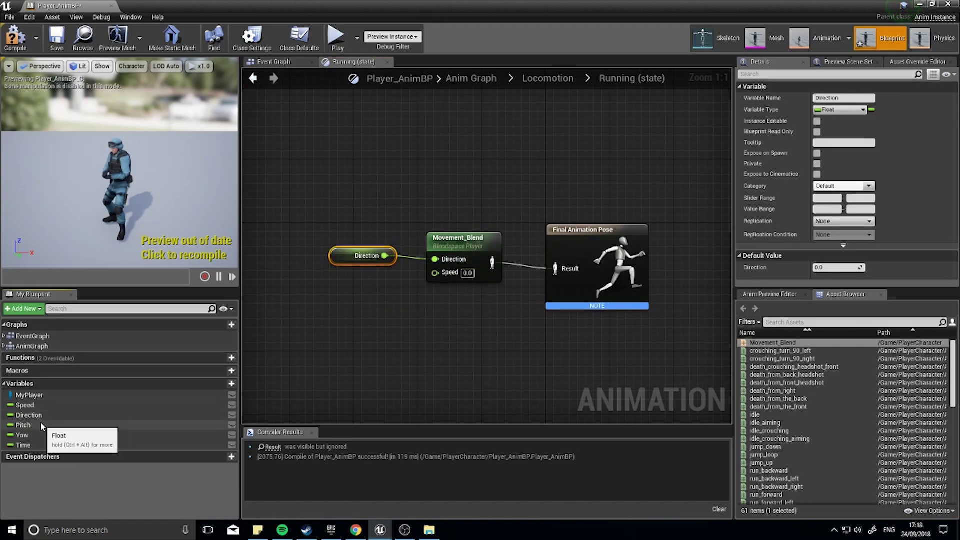
left_click_drag(37, 404, 435, 272)
left_click_drag(355, 273, 355, 296)
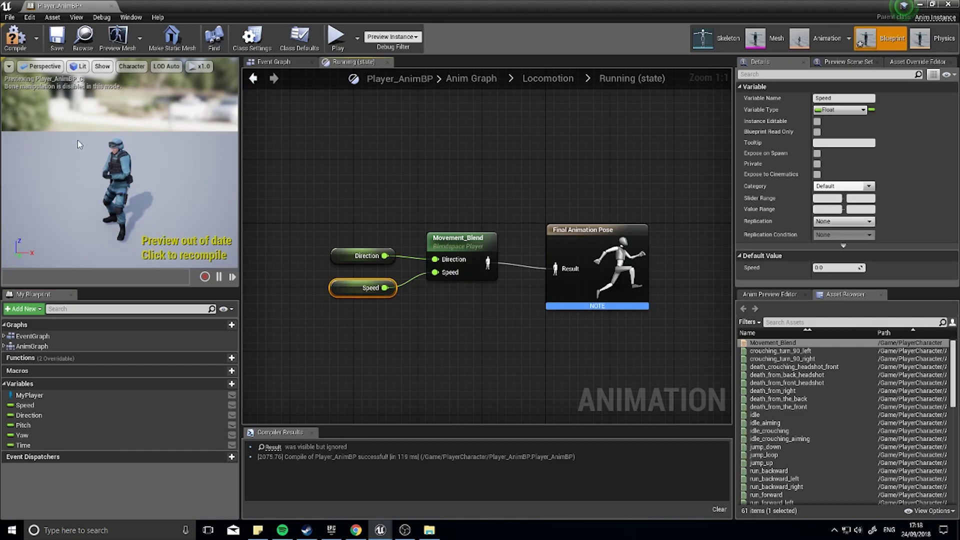
left_click(19, 50)
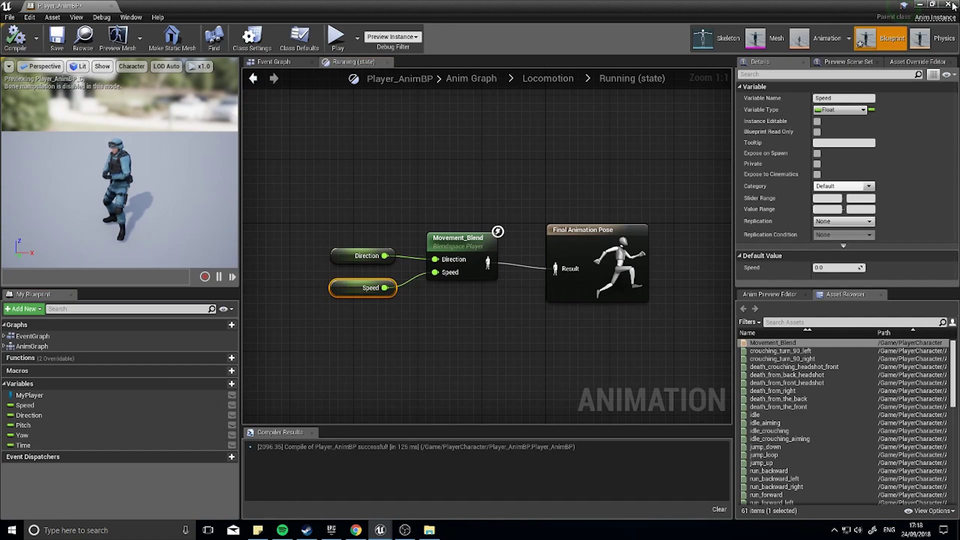
Step: Minimize the animation blueprint editor, play the level and move the character forward to test its movement animations
left_click(920, 5)
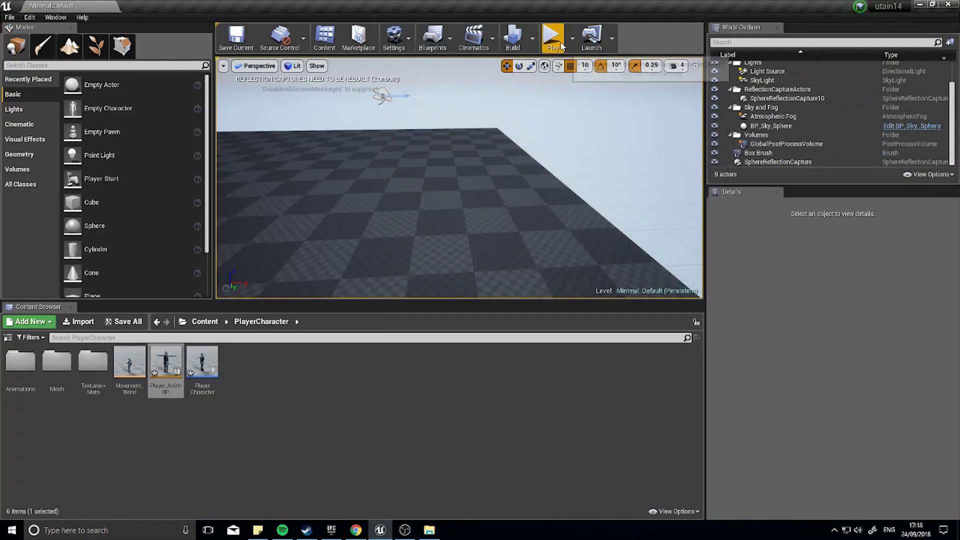
left_click(553, 39)
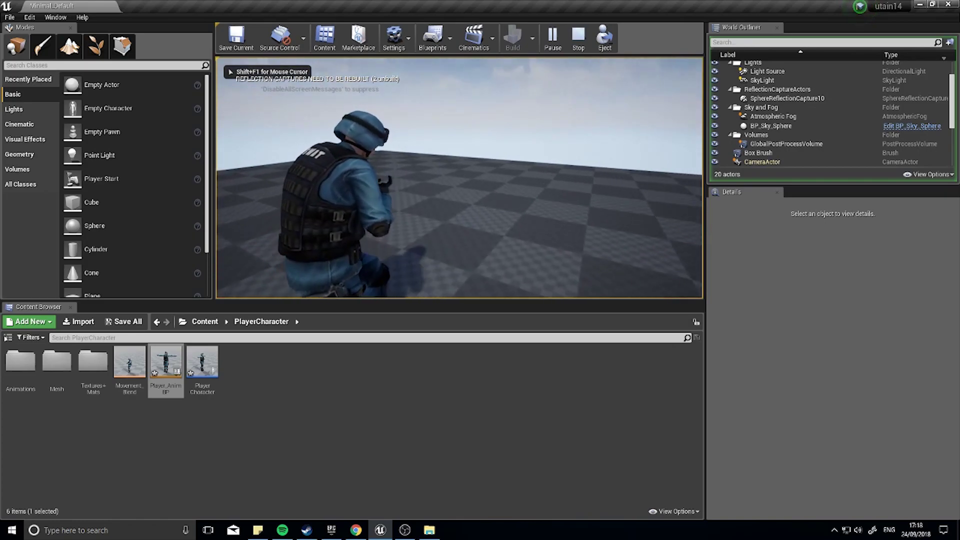
key("w")
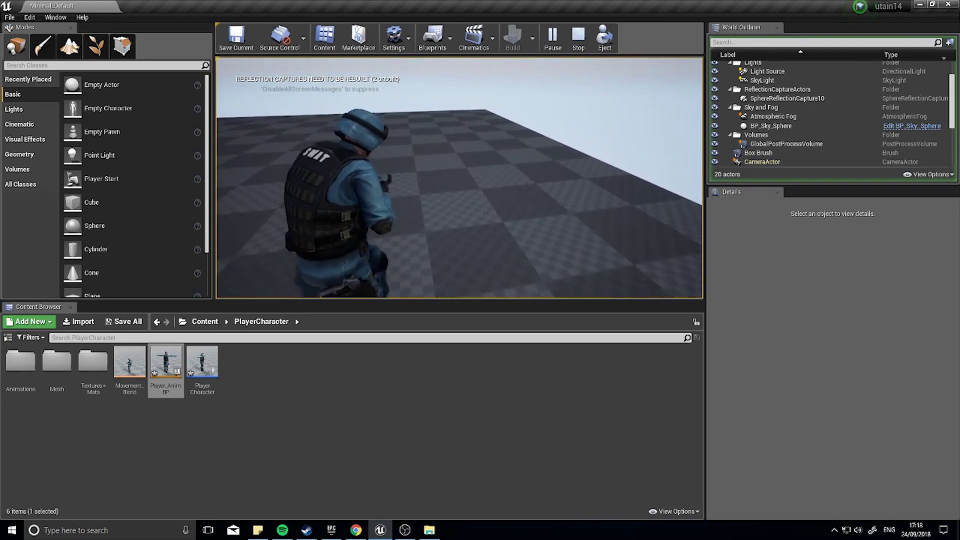
key("ctrl")
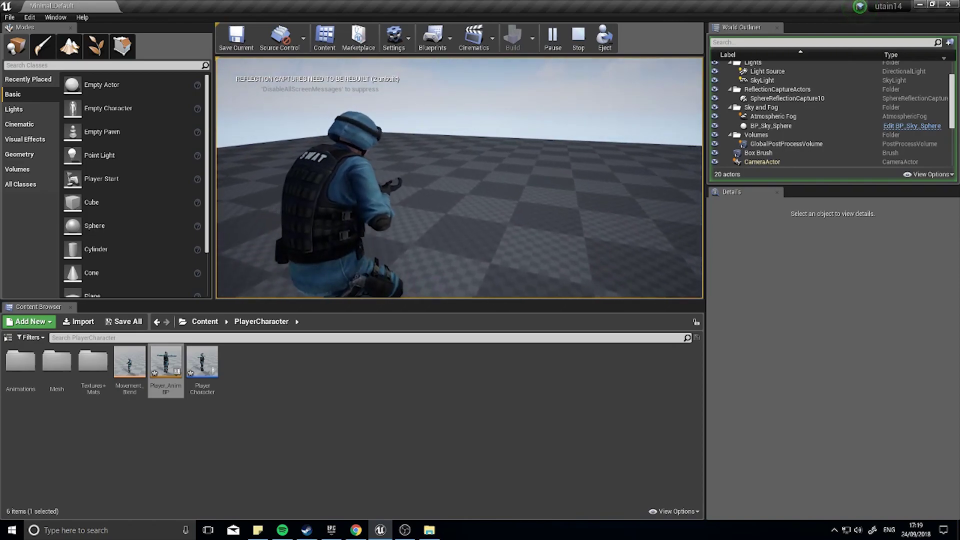
key("w")
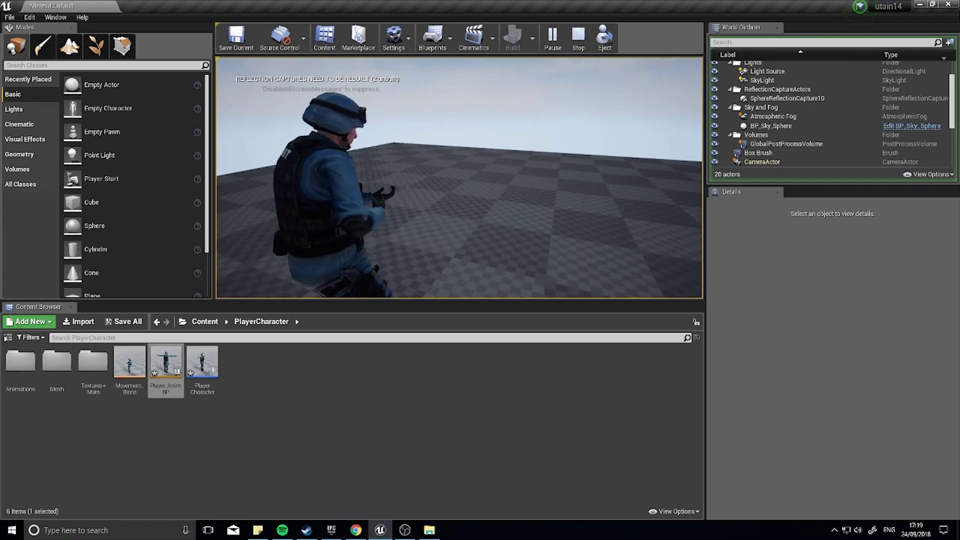